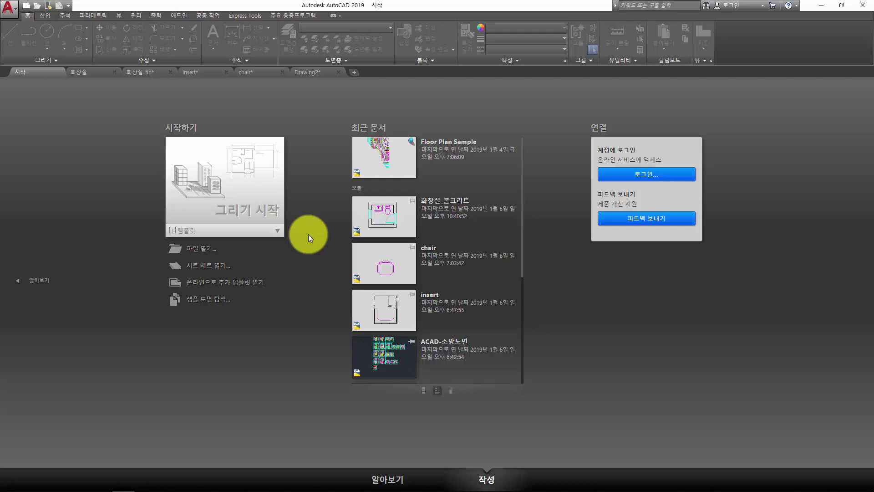
# Step: Open the drawing 화장실_콘크리트 from folder 04 and center the bathroom plan
pyautogui.click(208, 249)
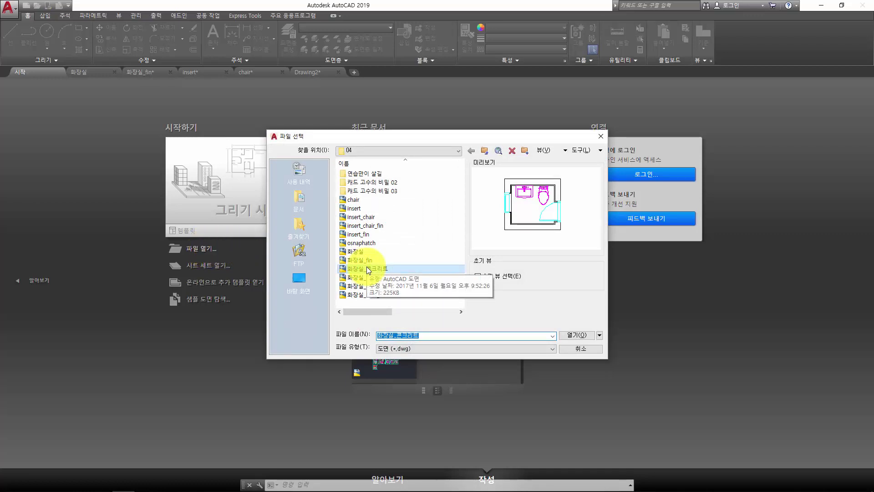
pyautogui.click(386, 270)
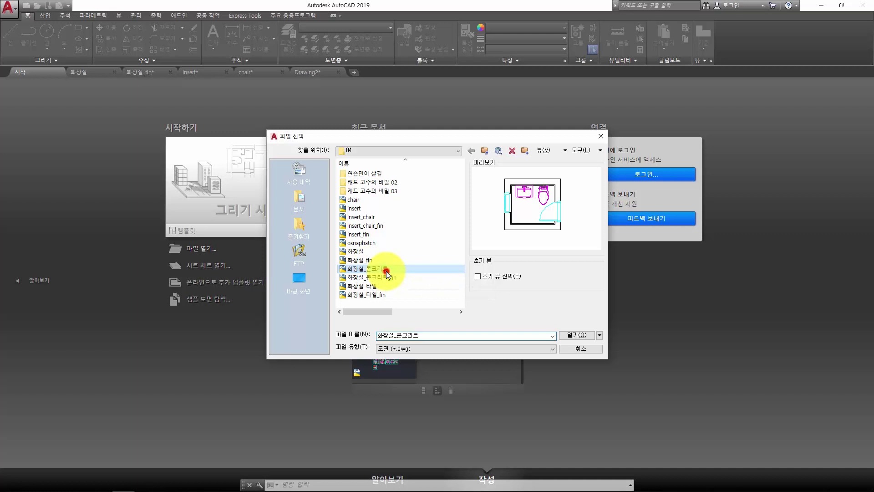
pyautogui.click(588, 337)
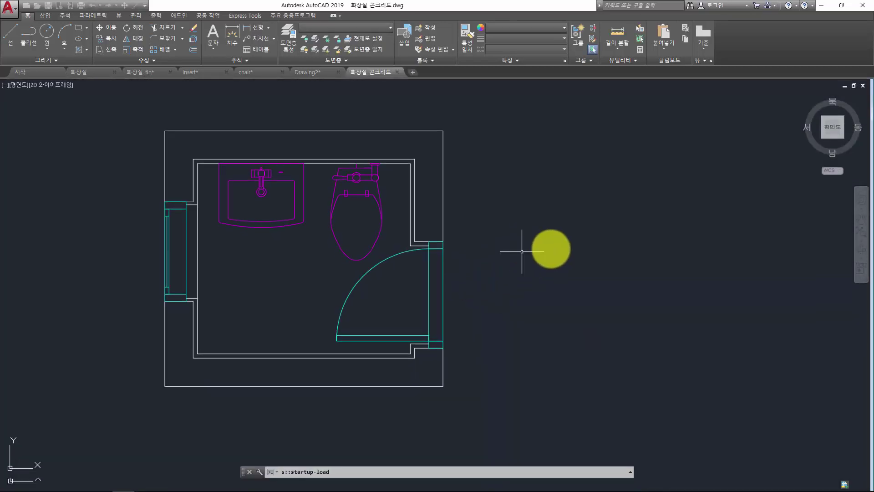
pyautogui.moveTo(517, 248); pyautogui.dragTo(637, 251, button='middle')
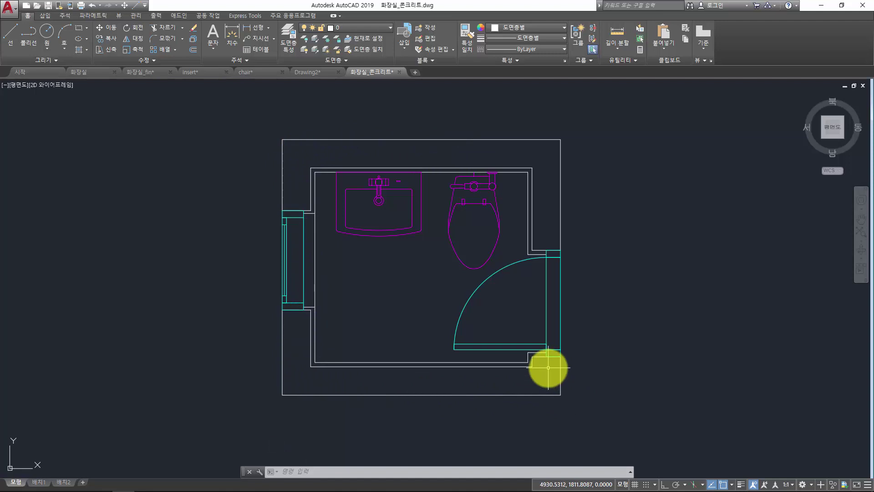
pyautogui.press('Escape')
pyautogui.press('Escape')
pyautogui.press('Escape')
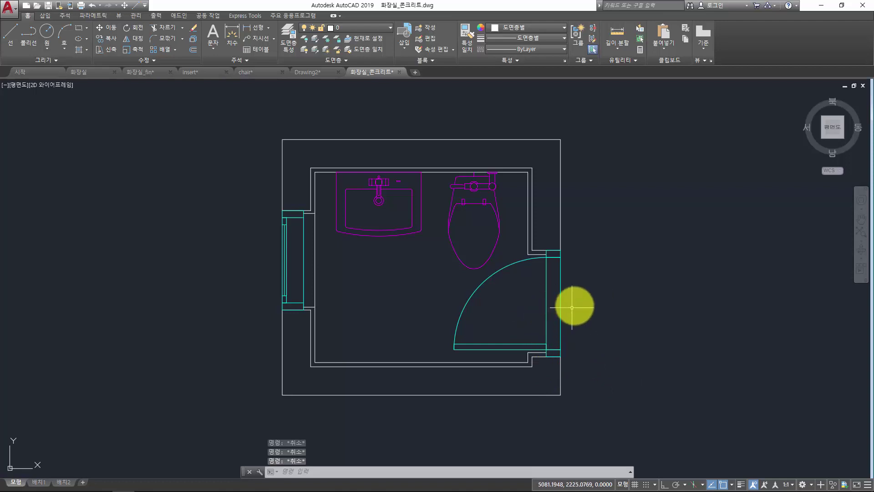
# Step: Examine the current layer and the other layers available in the drawing
pyautogui.click(368, 30)
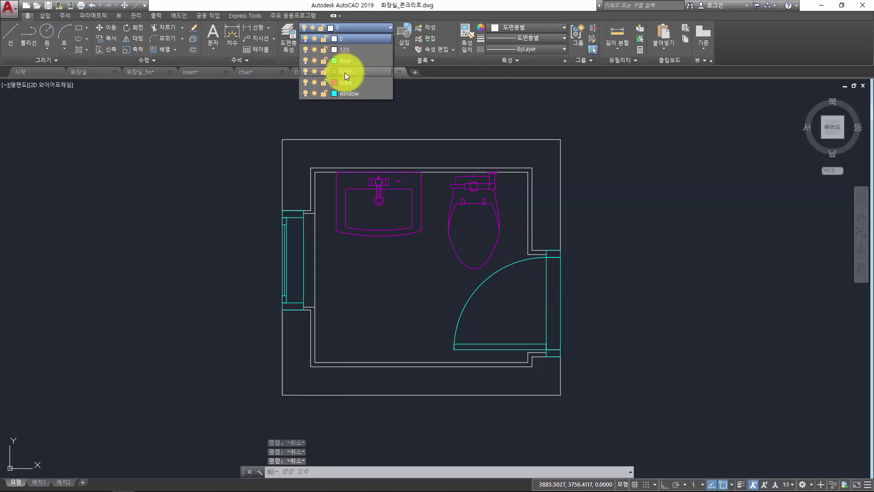
pyautogui.click(341, 30)
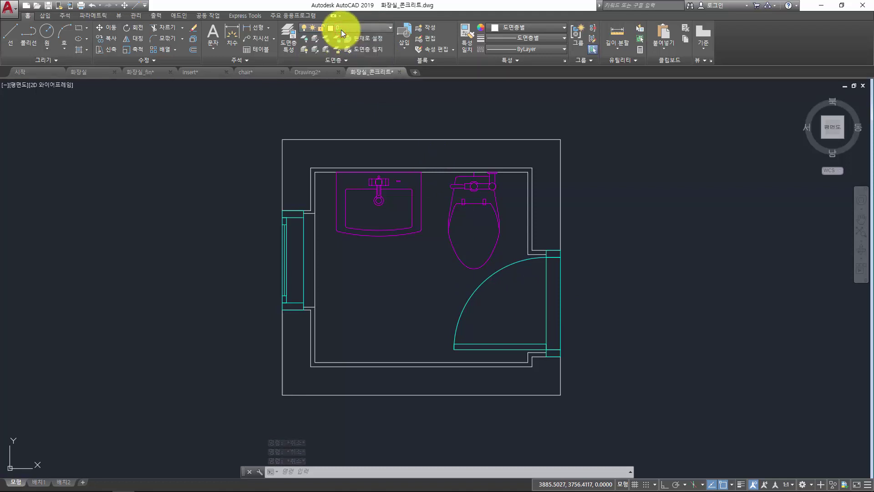
pyautogui.click(340, 29)
pyautogui.press('Escape')
pyautogui.press('Escape')
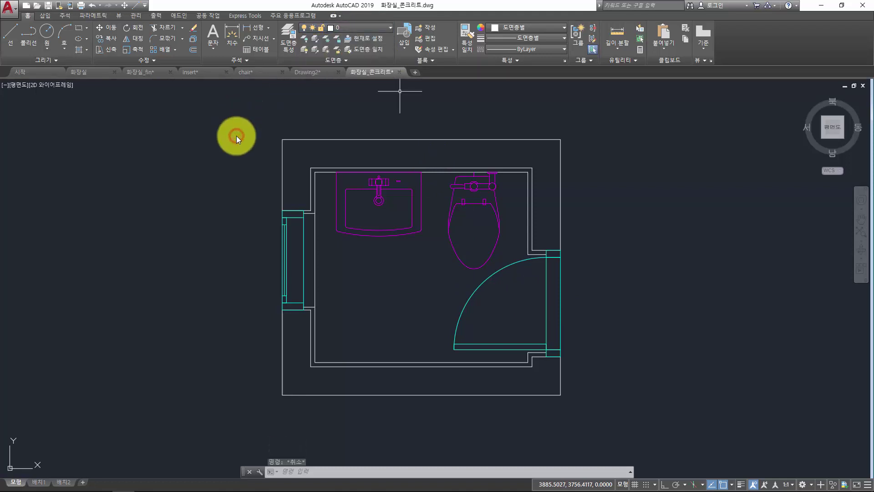
pyautogui.press('Escape')
pyautogui.press('Escape')
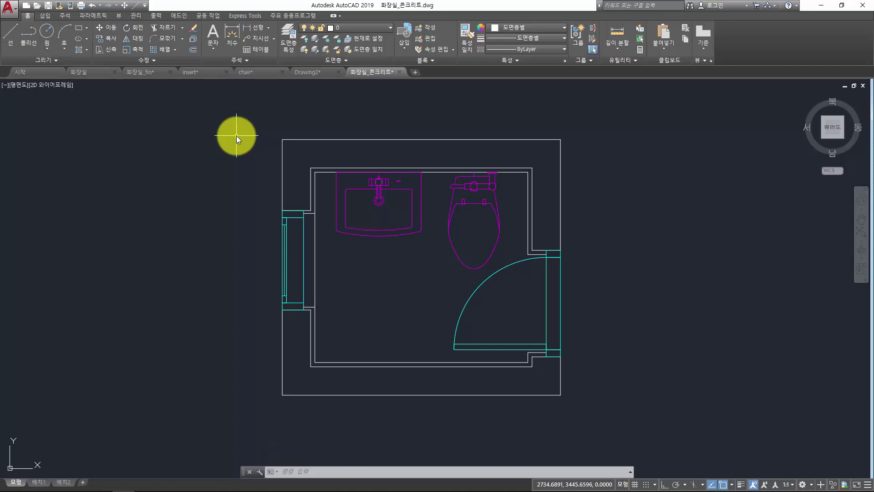
pyautogui.press('Escape')
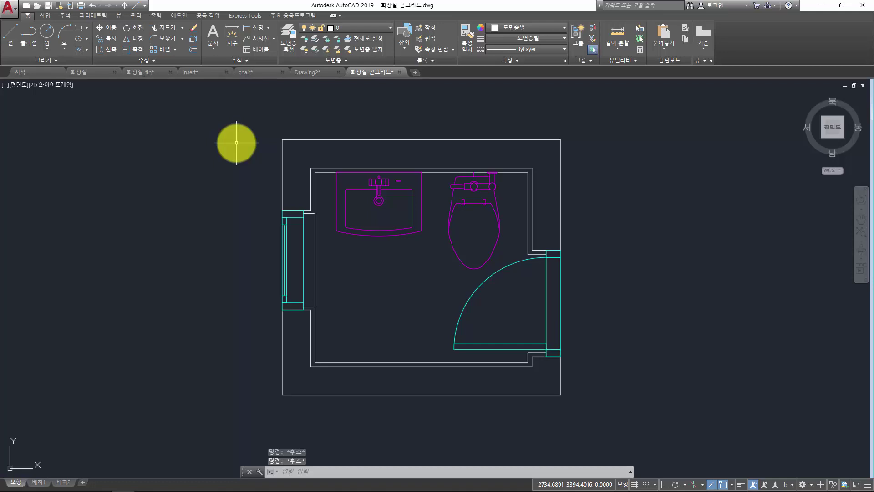
pyautogui.press('Escape')
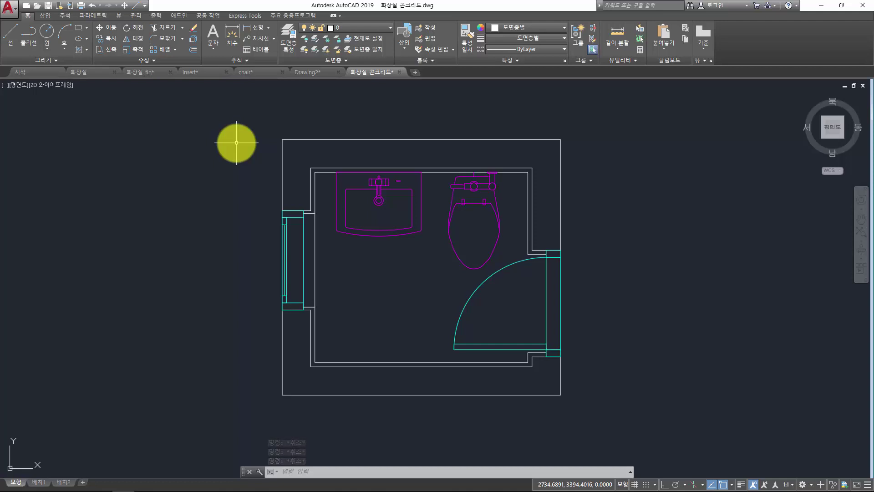
pyautogui.press('Escape')
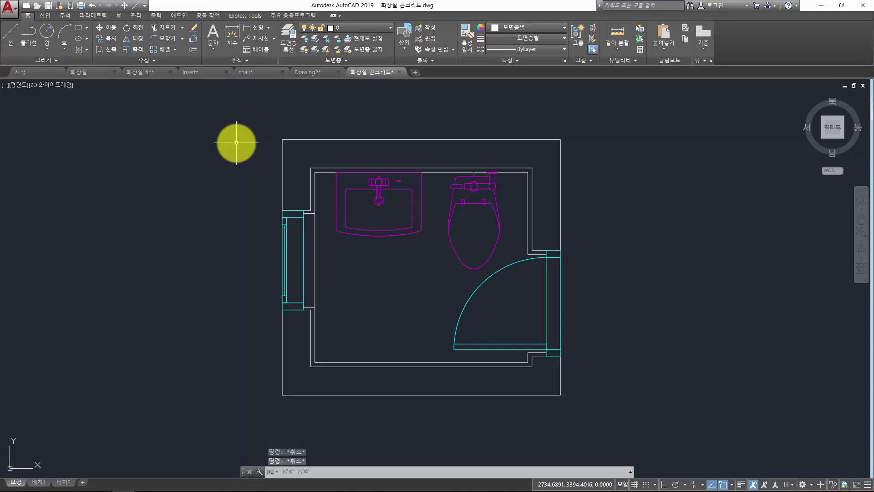
pyautogui.press('Escape')
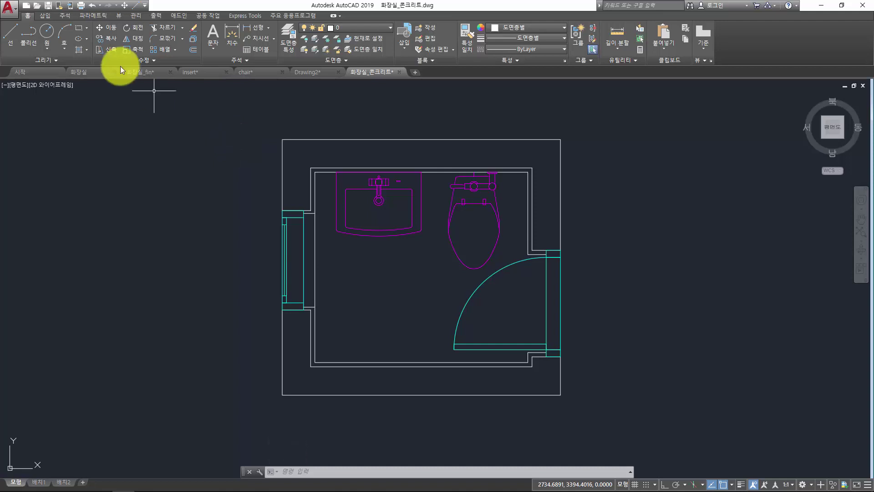
# Step: Examine the layer override choices available for dimensions
pyautogui.click(68, 15)
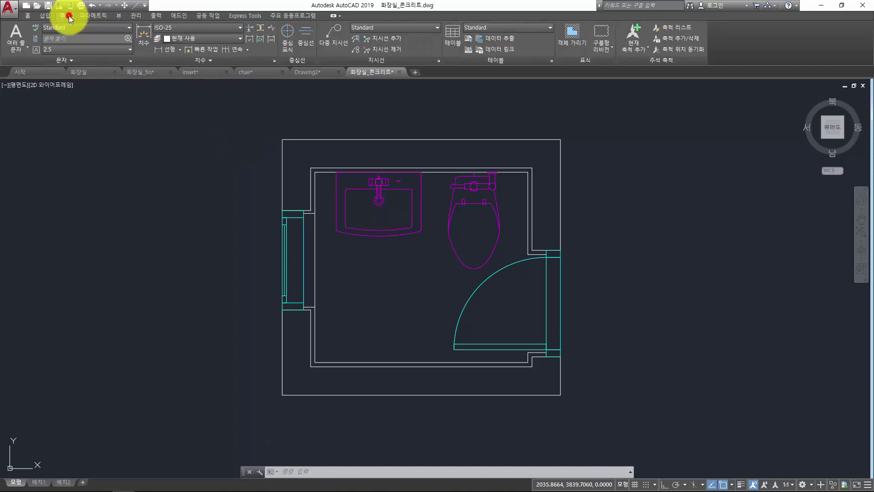
pyautogui.click(181, 40)
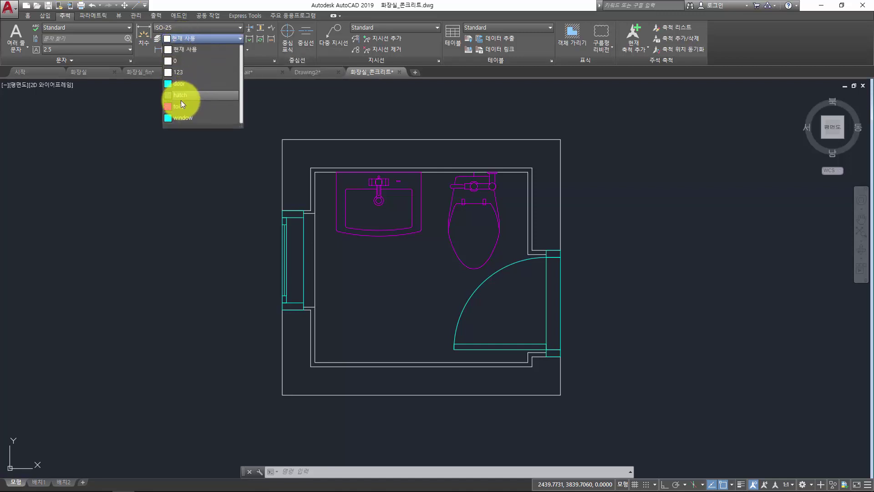
pyautogui.click(180, 38)
pyautogui.click(27, 16)
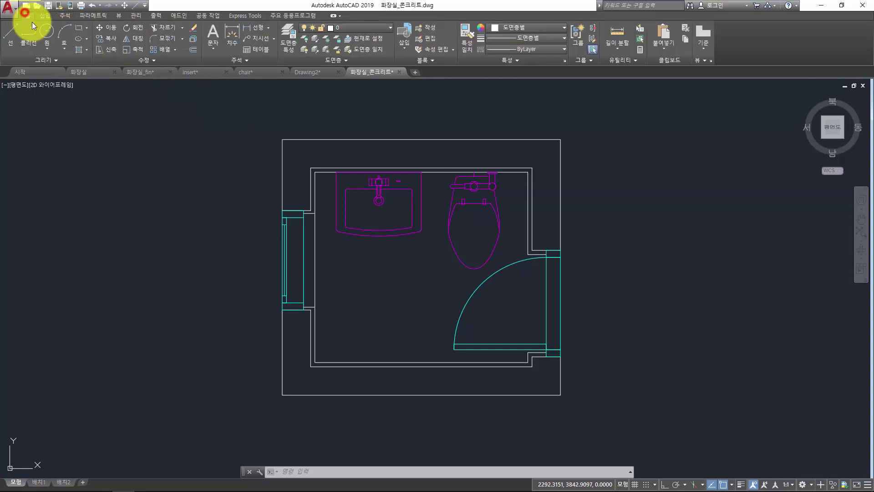
# Step: Start the Hatch command and set the layer override for new hatches to "hatch"
pyautogui.write('h')
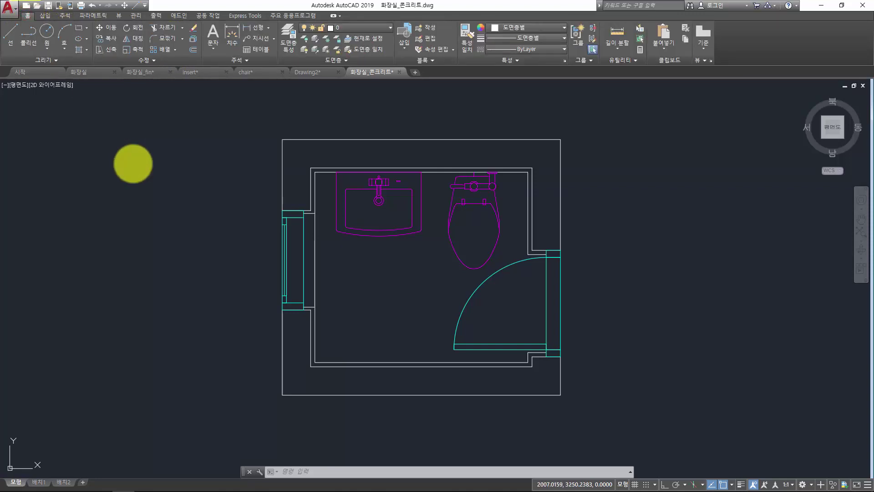
pyautogui.press('Return')
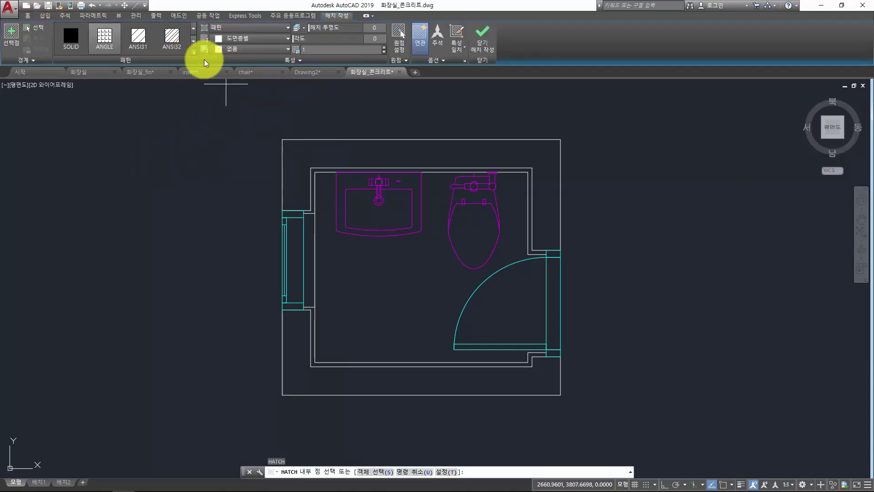
pyautogui.click(271, 60)
pyautogui.click(237, 72)
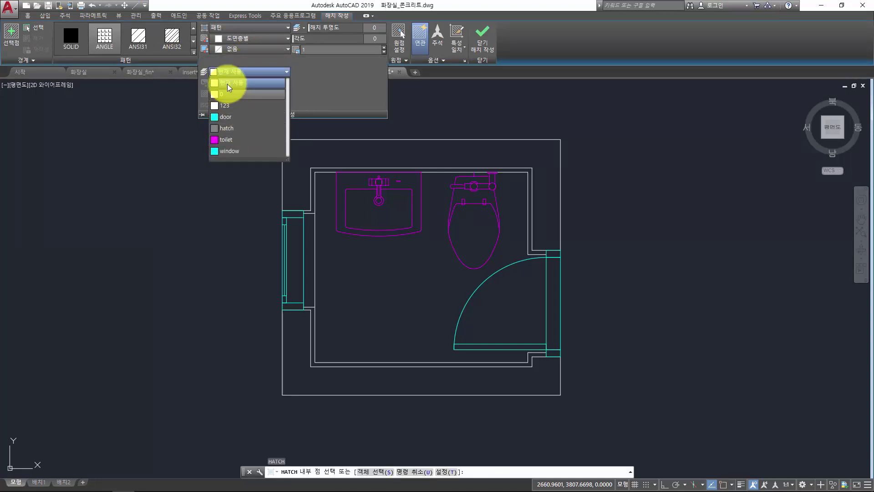
pyautogui.click(225, 127)
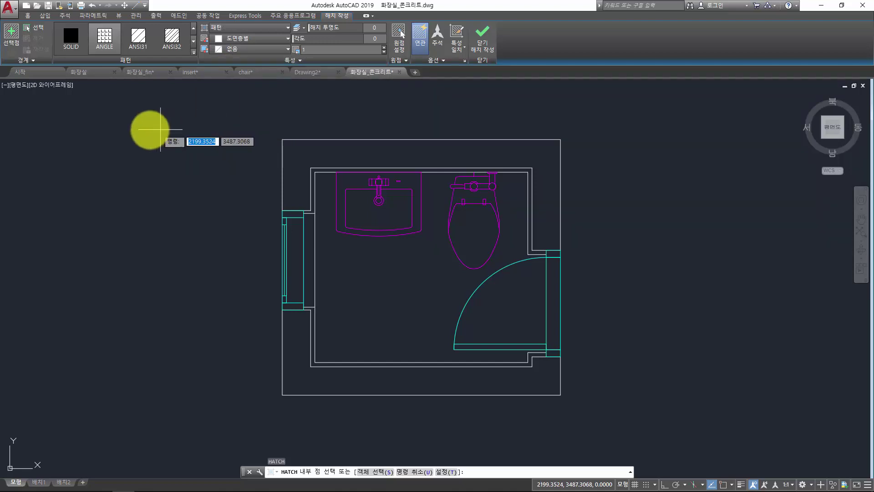
# Step: Hatch the upper wall section between the window and the door with the ANGLE pattern at scale 1
pyautogui.click(27, 16)
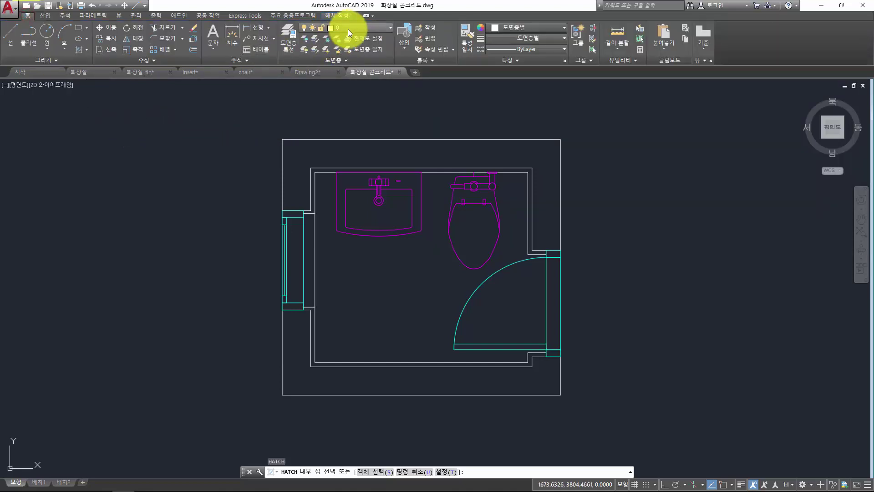
pyautogui.click(301, 154)
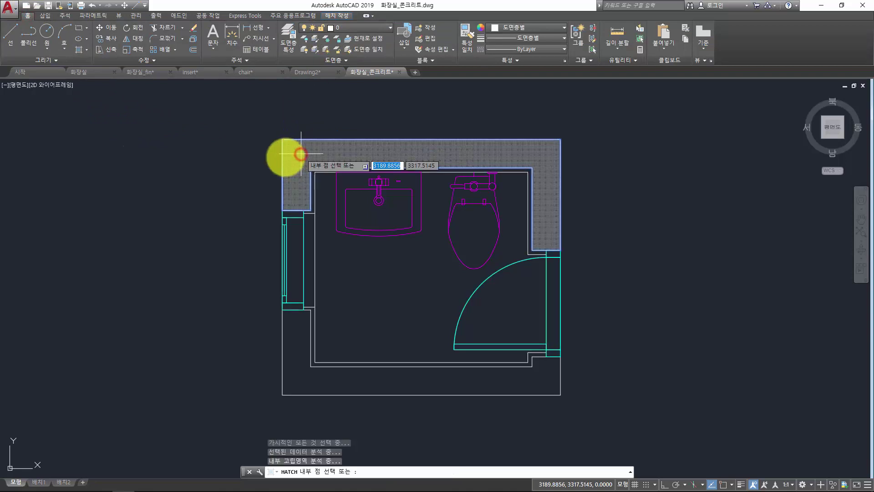
pyautogui.press('Return')
pyautogui.press('Escape')
pyautogui.press('Escape')
# Step: Inspect the wall hatch's assigned layer in its hatch settings and object properties
pyautogui.click(305, 155)
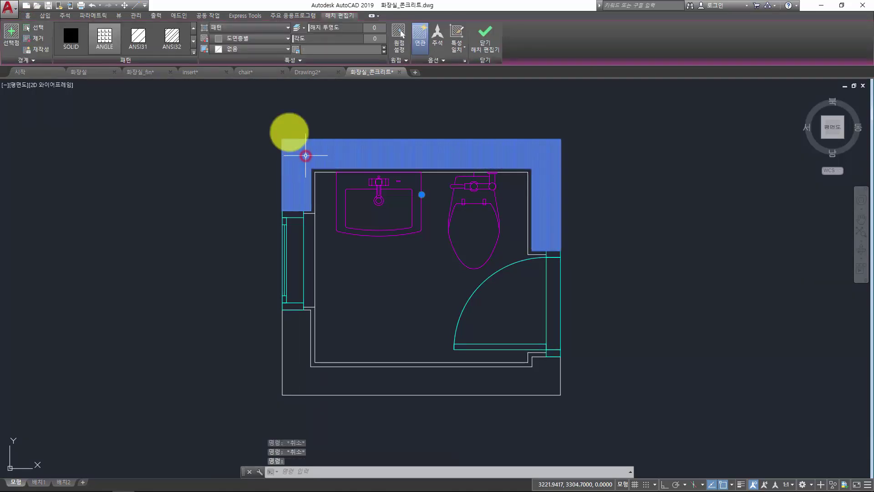
pyautogui.click(244, 49)
pyautogui.click(245, 49)
pyautogui.click(244, 60)
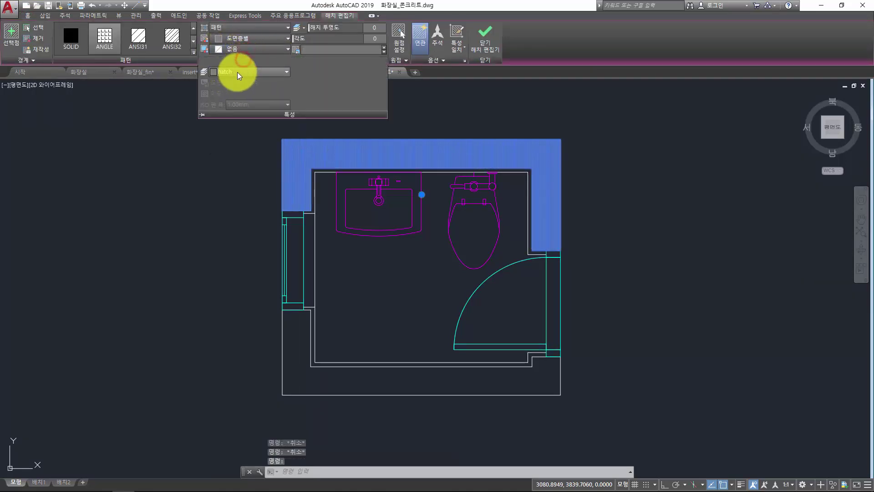
pyautogui.hotkey('ctrl', '1')
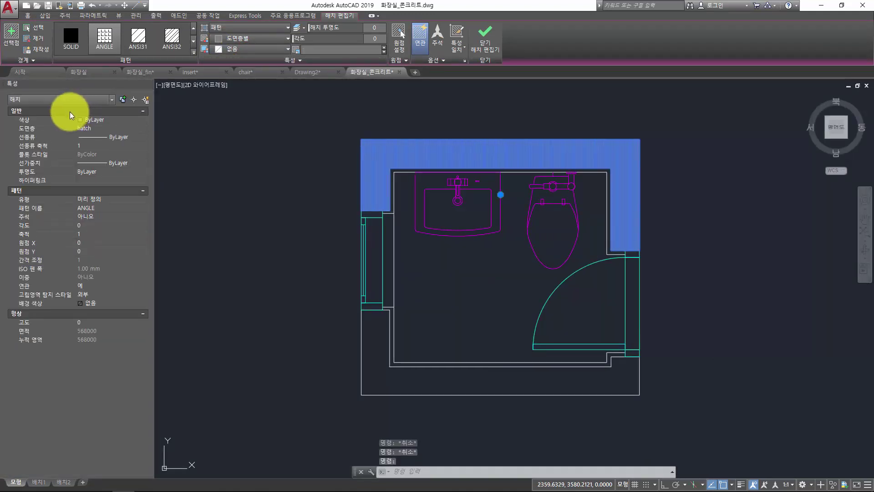
pyautogui.press('Escape')
# Step: Erase the ANGLE hatch from the upper wall and close the object properties
pyautogui.click(409, 155)
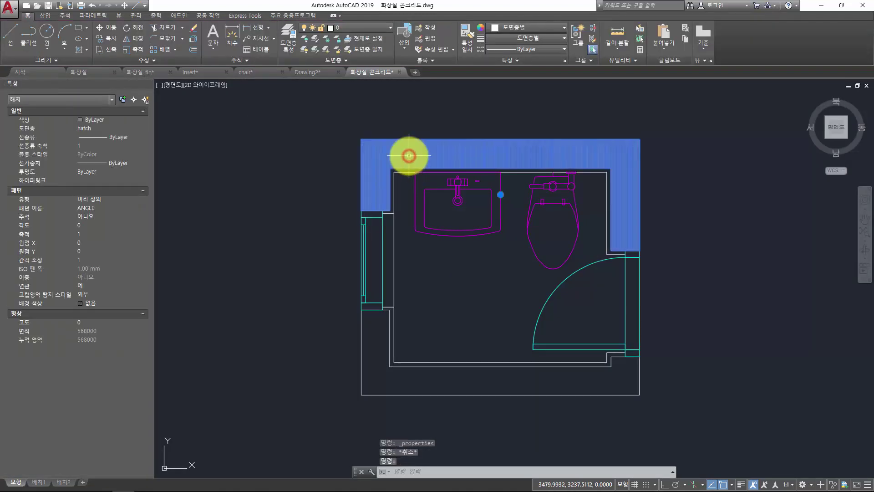
pyautogui.write('e')
pyautogui.press('Return')
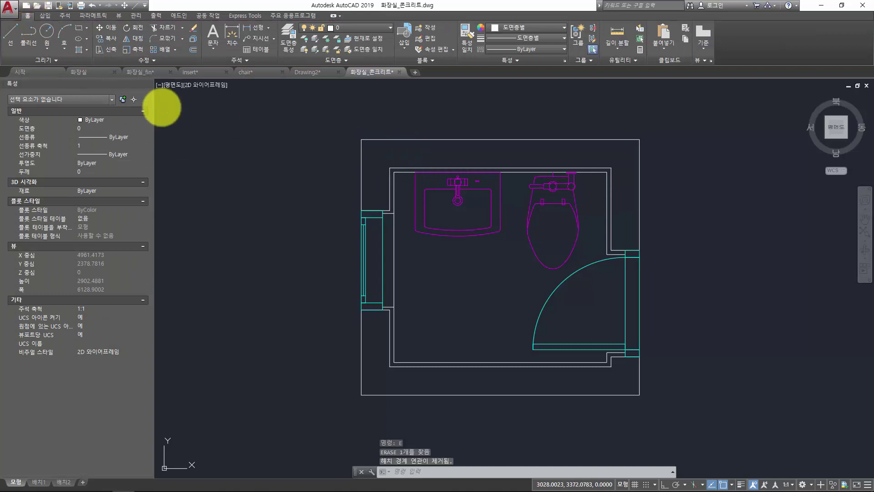
pyautogui.click(149, 83)
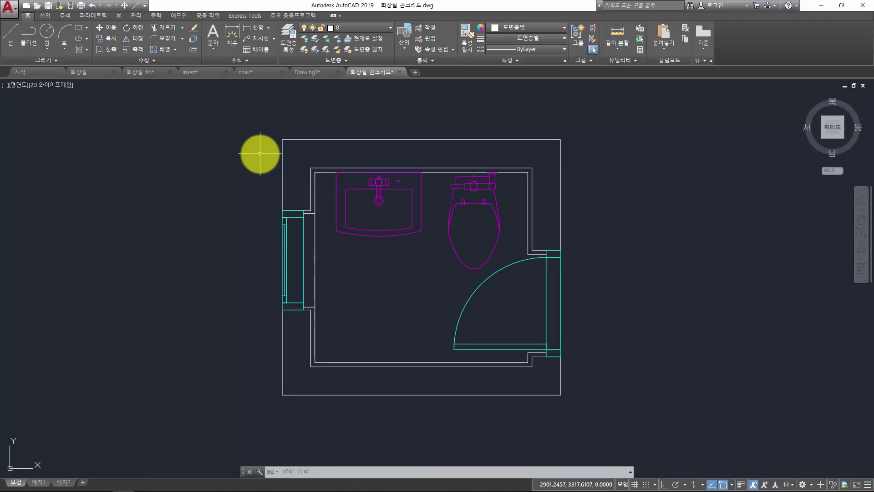
pyautogui.press('Escape')
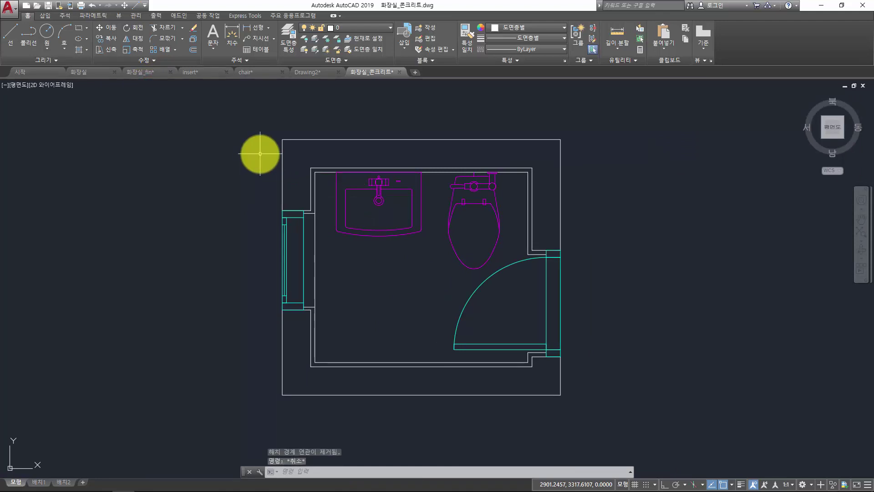
# Step: Compare the current layer with the hatch layer in the drawing's layer list
pyautogui.click(354, 27)
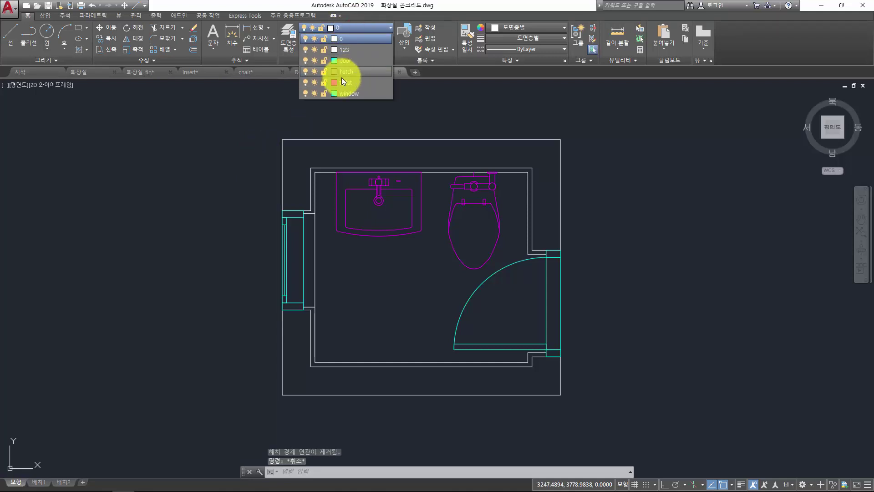
pyautogui.press('Escape')
pyautogui.press('Escape')
pyautogui.press('Escape')
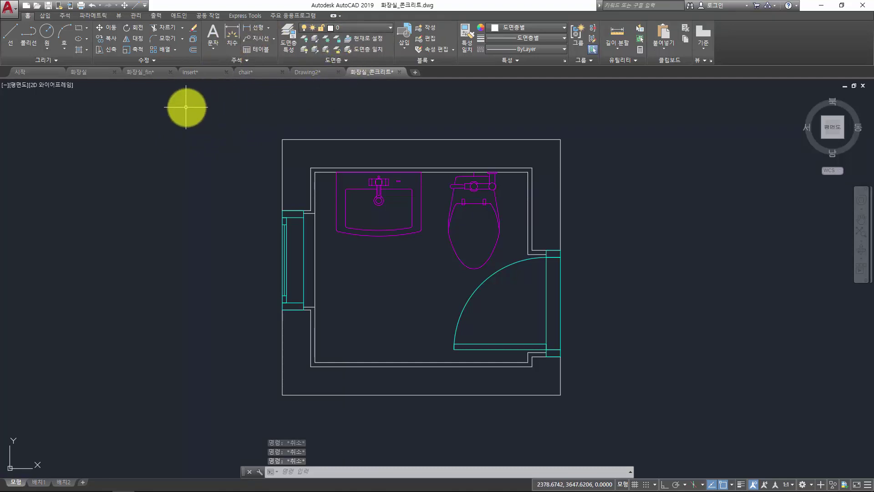
# Step: Check which layer a new hatch will use, and cancel the Hatch command
pyautogui.write('h')
pyautogui.press('Return')
pyautogui.click(234, 59)
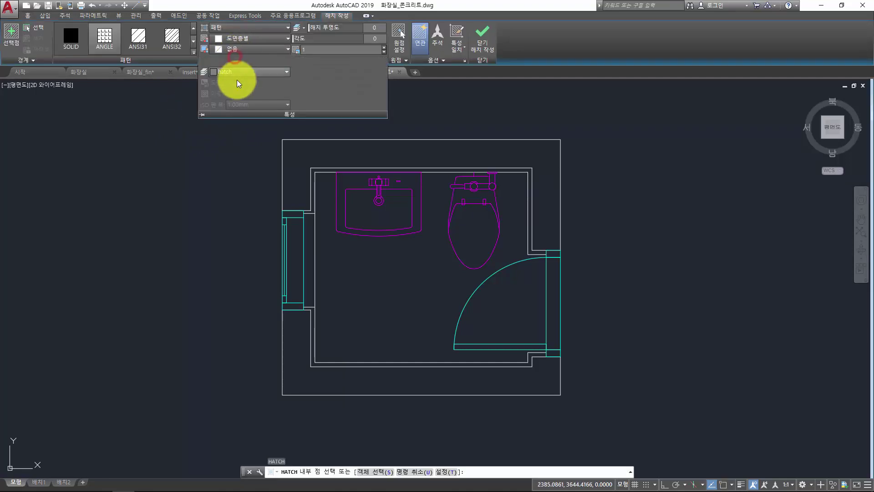
pyautogui.press('Escape')
pyautogui.press('Escape')
pyautogui.press('Escape')
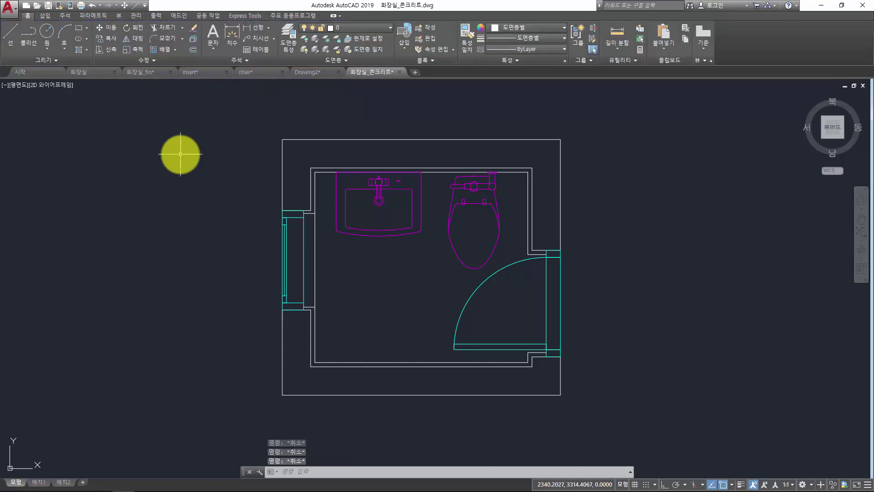
# Step: Set the HPLAYER system variable to "." so that new hatches use the current layer
pyautogui.write('hp')
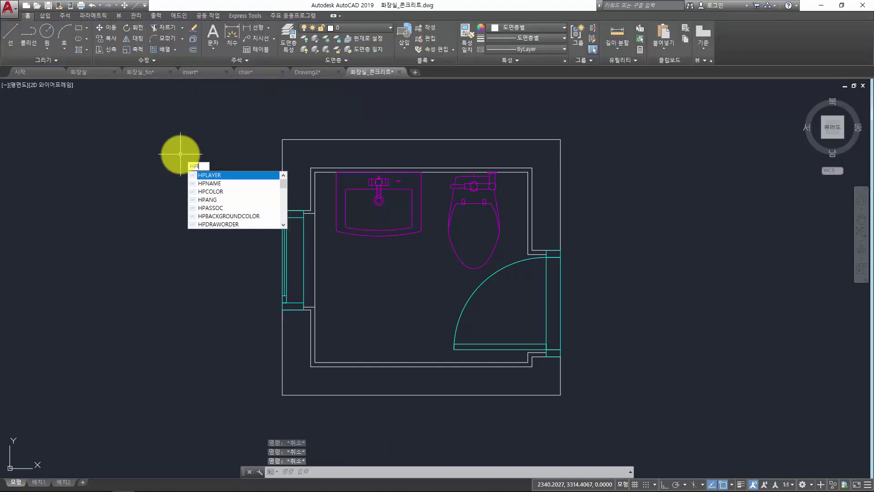
pyautogui.write('layer')
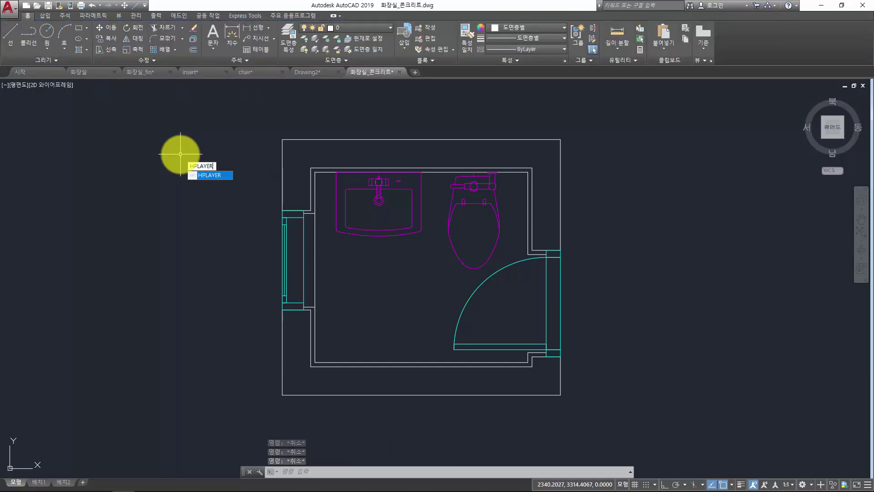
pyautogui.press('Return')
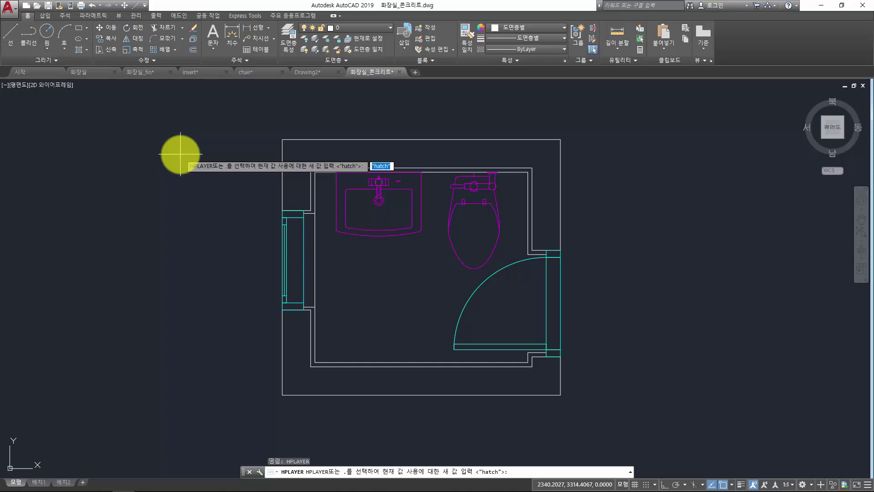
pyautogui.press('BackSpace')
pyautogui.write('.')
pyautogui.press('Return')
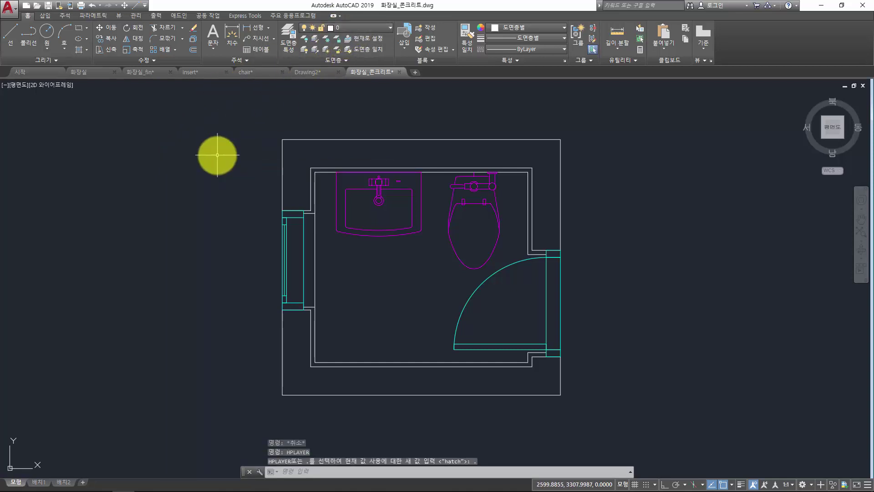
pyautogui.press('Escape')
pyautogui.press('Escape')
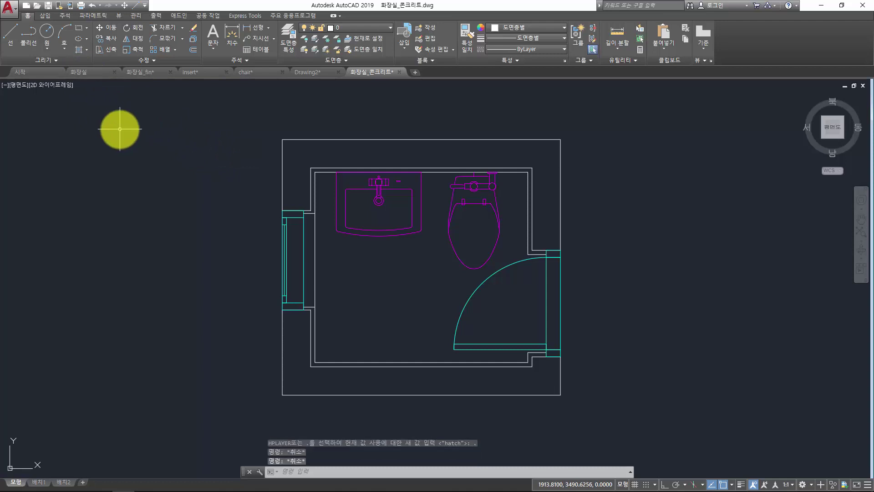
pyautogui.press('Escape')
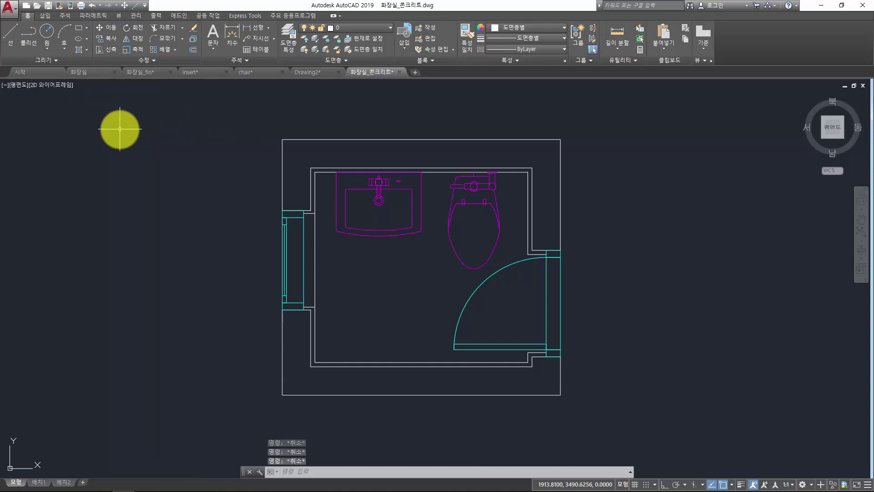
pyautogui.click(86, 48)
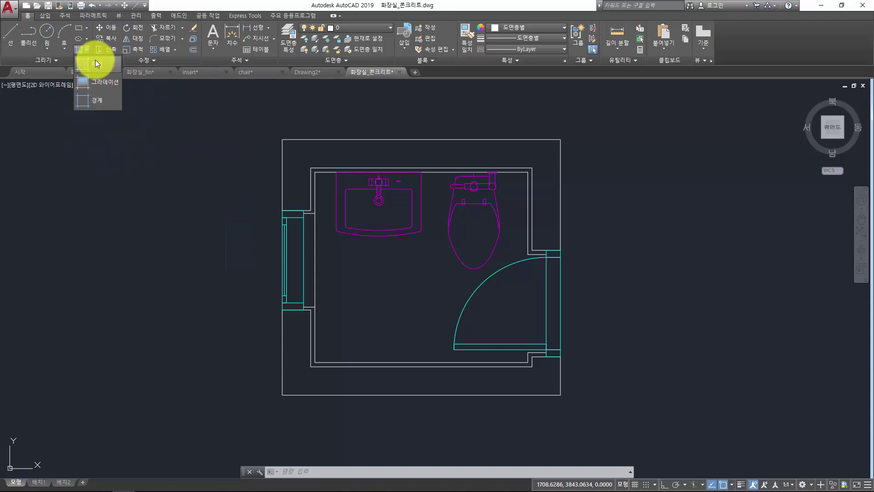
pyautogui.press('Escape')
pyautogui.press('Escape')
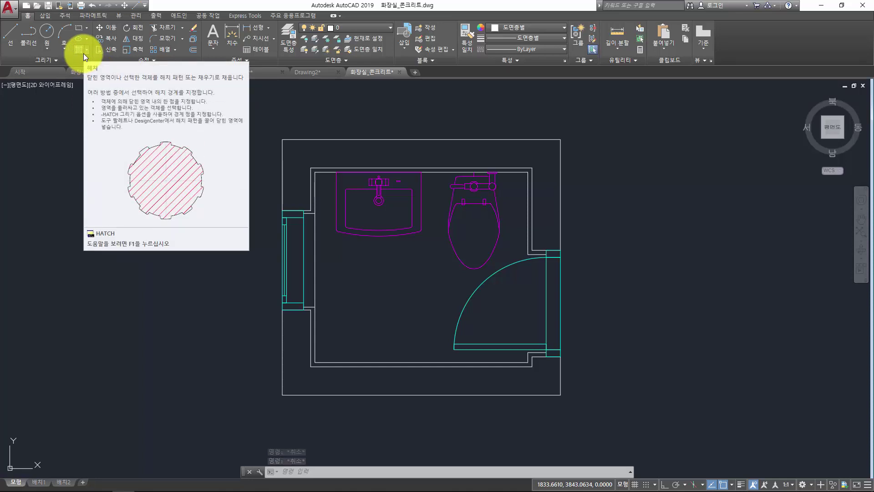
pyautogui.rightClick(224, 196)
pyautogui.click(224, 195)
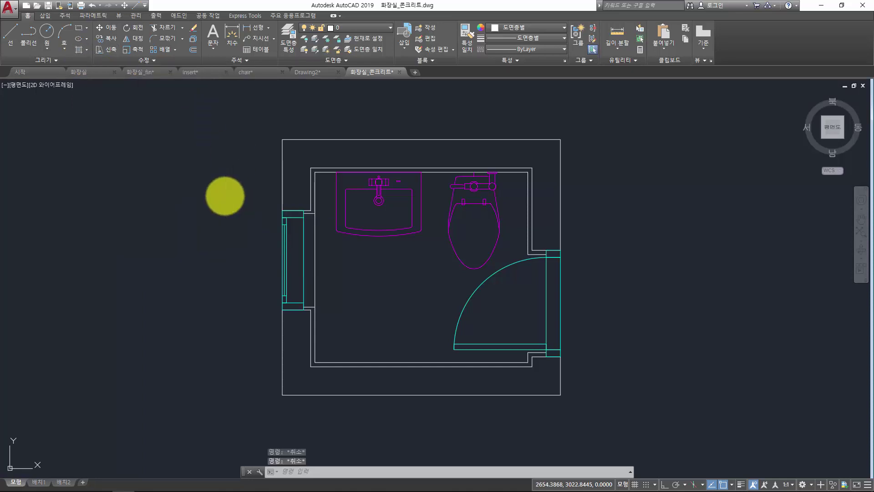
# Step: Hatch the upper wall with the ANGLE pattern at scale 1, adding its boundary by an internal point
pyautogui.write('h')
pyautogui.press('Return')
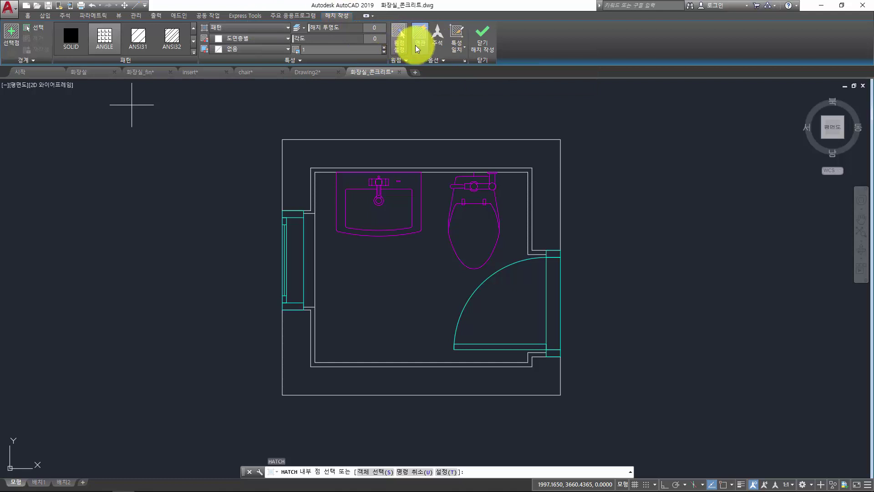
pyautogui.click(466, 60)
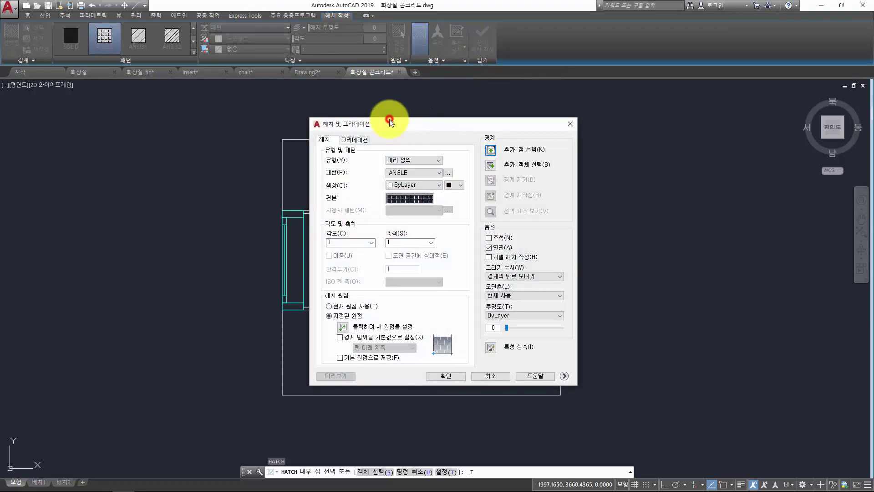
pyautogui.moveTo(409, 122)
pyautogui.mouseDown()
pyautogui.moveTo(504, 109)
pyautogui.moveTo(459, 112)
pyautogui.mouseUp()
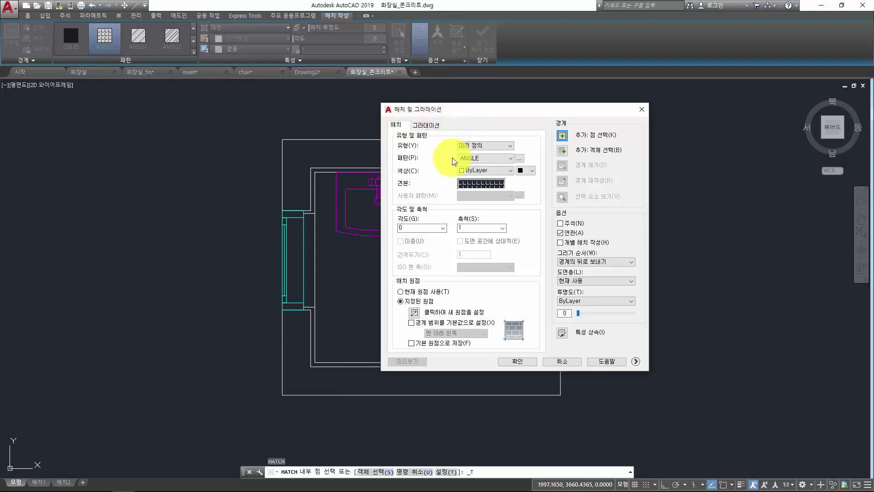
pyautogui.click(562, 136)
pyautogui.click(376, 154)
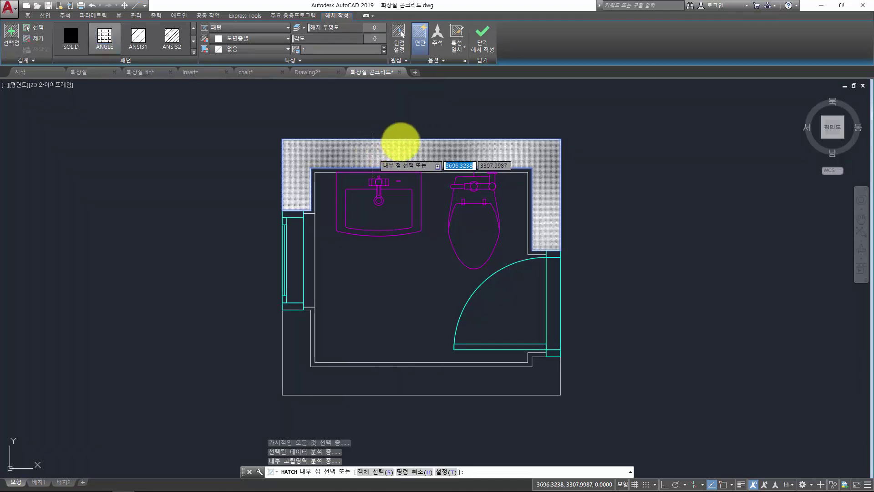
pyautogui.press('Return')
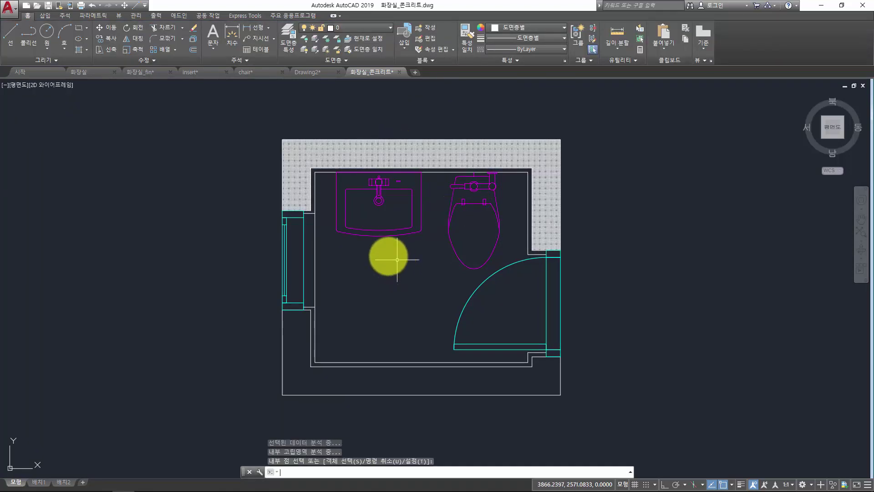
pyautogui.press('Return')
pyautogui.press('Escape')
pyautogui.press('Escape')
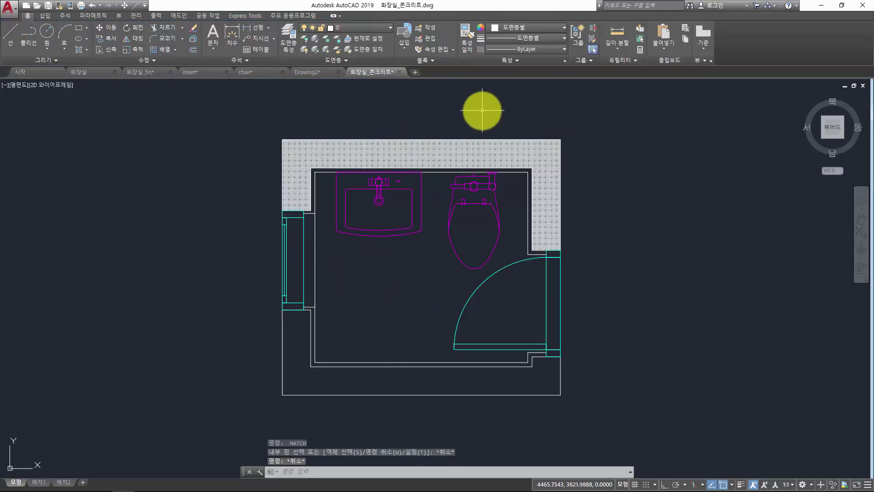
pyautogui.press('Return')
pyautogui.press('Escape')
# Step: Preview the BRASS pattern on the upper wall hatch in the hatch edit settings
pyautogui.click(430, 149)
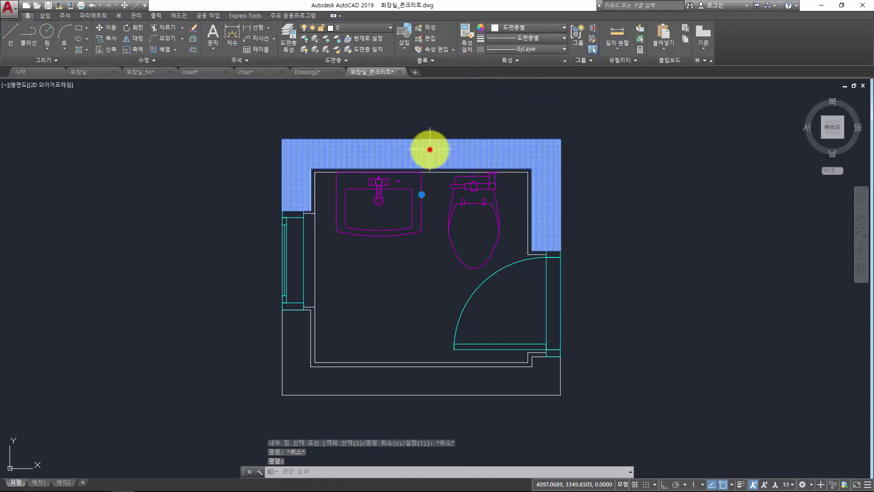
pyautogui.click(465, 61)
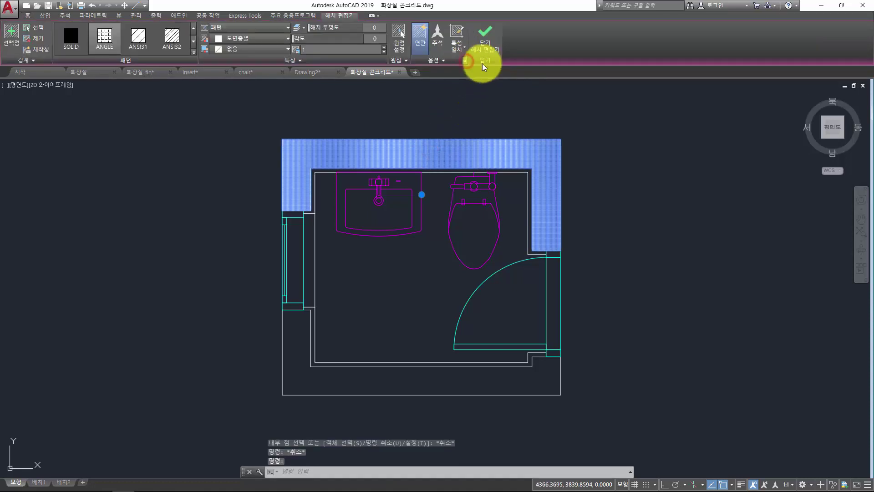
pyautogui.click(475, 184)
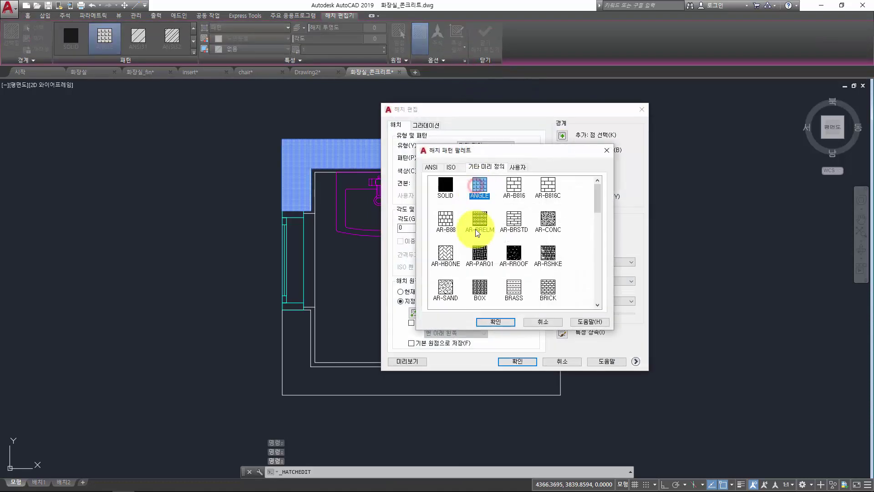
pyautogui.click(447, 221)
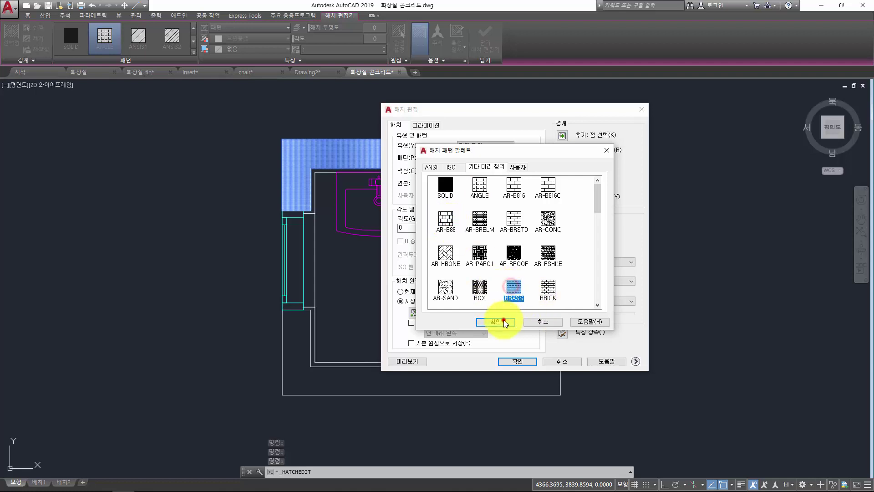
pyautogui.click(504, 320)
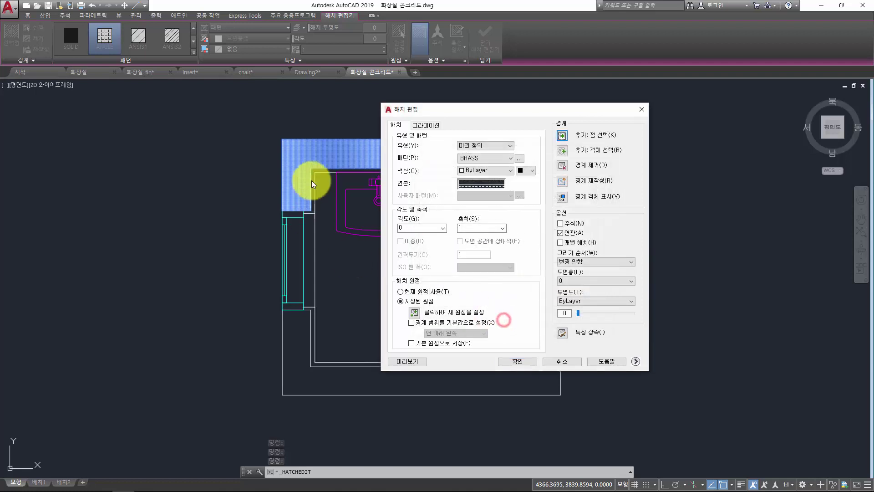
pyautogui.click(411, 361)
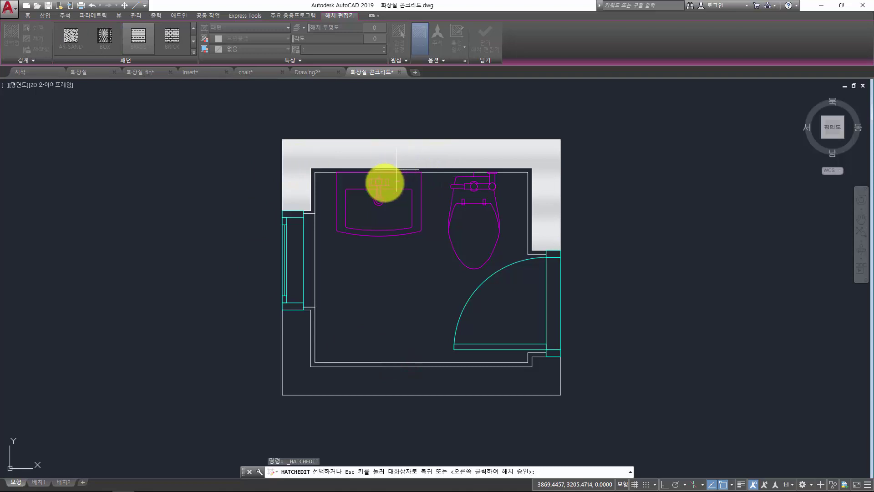
pyautogui.click(345, 248)
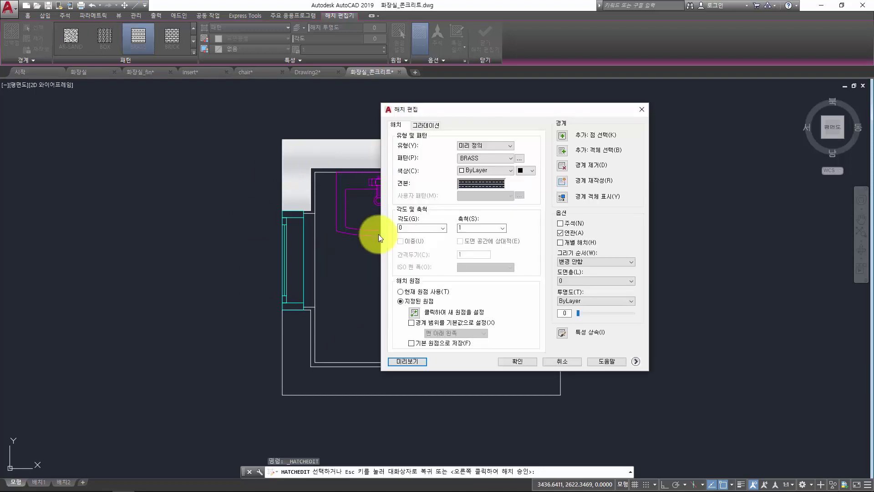
# Step: Preview the upper wall hatch in red, and cancel the hatch edit
pyautogui.click(492, 170)
pyautogui.click(483, 195)
pyautogui.click(406, 359)
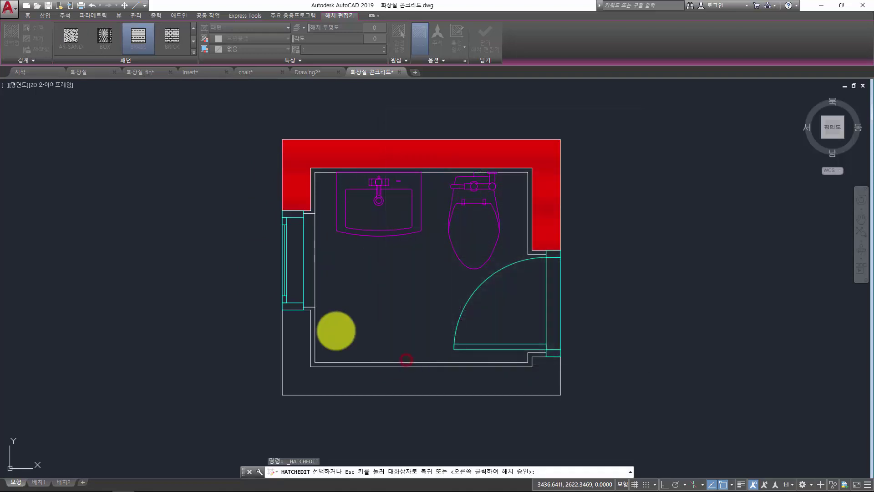
pyautogui.click(446, 213)
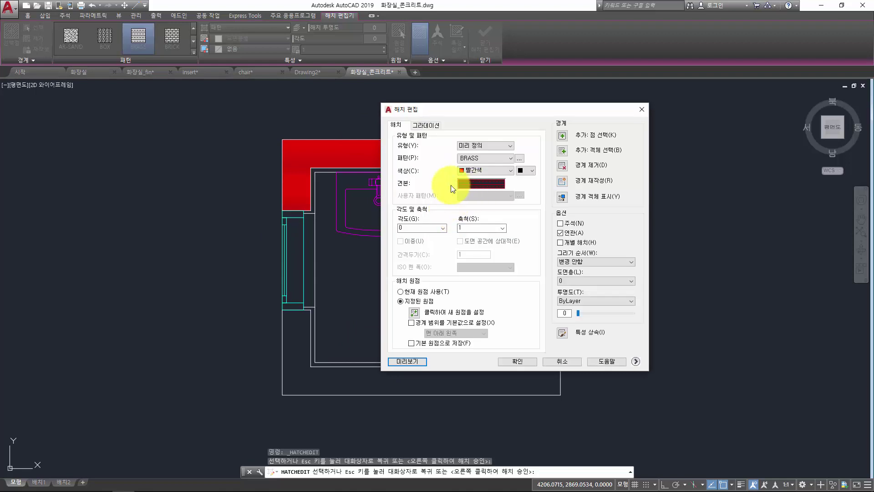
pyautogui.click(554, 357)
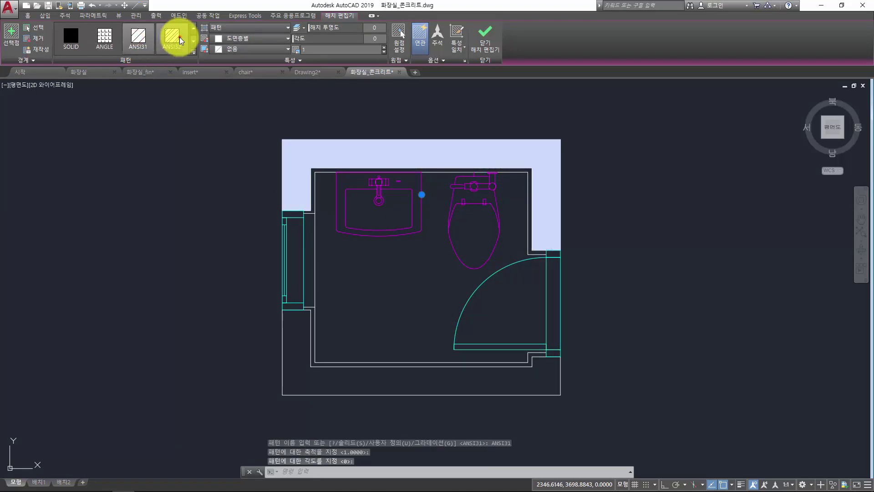
# Step: Try the ANSI32 and SOLID patterns on the selected upper wall hatch
pyautogui.click(176, 37)
pyautogui.click(70, 36)
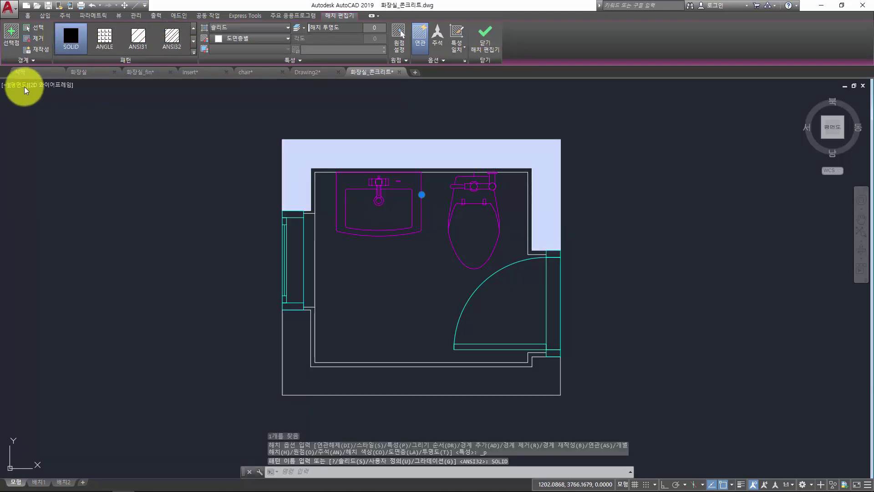
pyautogui.press('Escape')
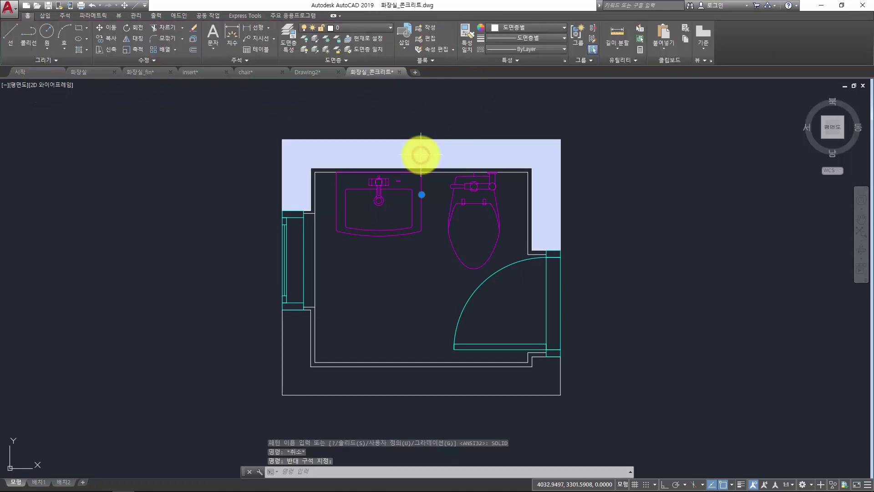
# Step: Erase the hatch from the upper wall
pyautogui.click(422, 154)
pyautogui.write('E')
pyautogui.press('Return')
pyautogui.press('Escape')
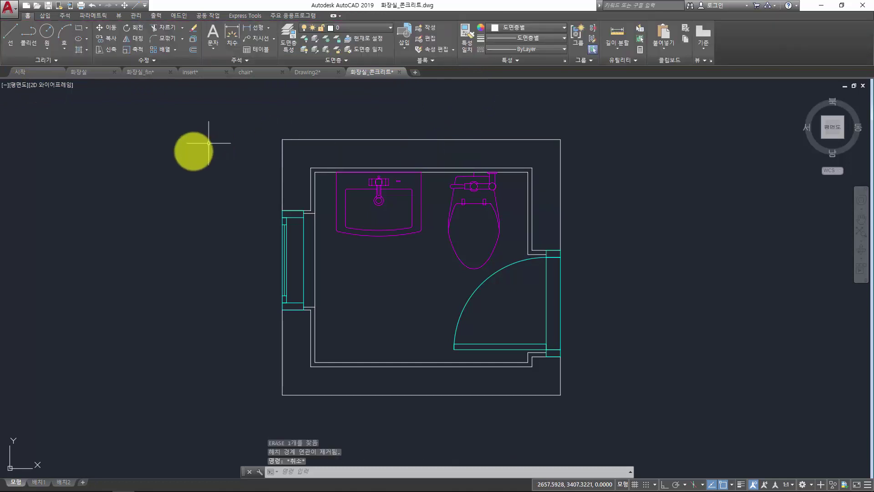
pyautogui.click(205, 149)
pyautogui.press('Escape')
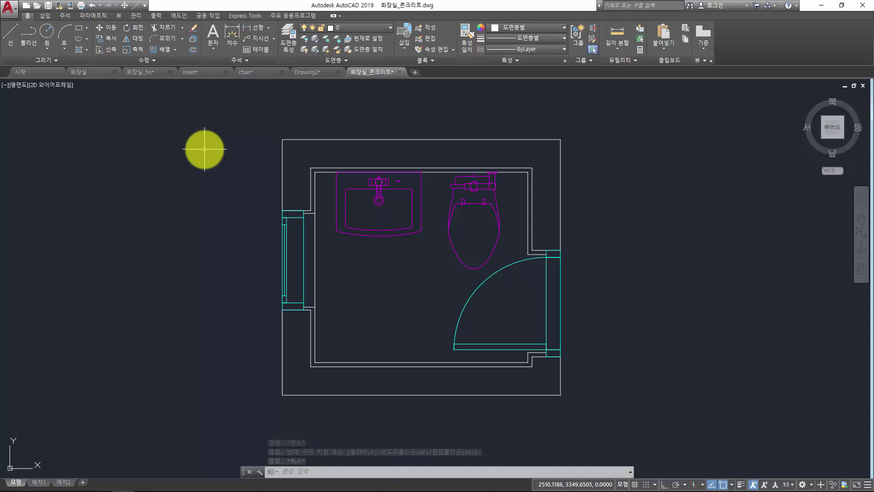
# Step: Hatch the lower and upper wall regions of the bathroom plan with the ANSI32 pattern
pyautogui.write('h')
pyautogui.press('Return')
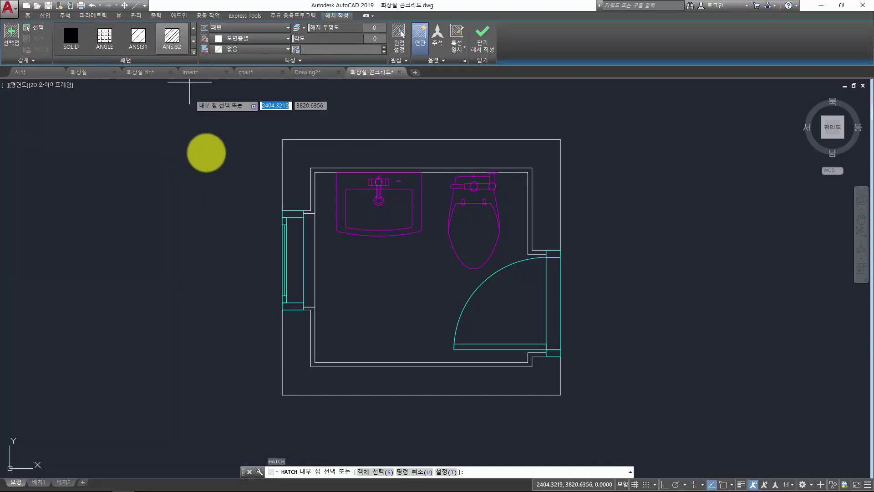
pyautogui.click(320, 383)
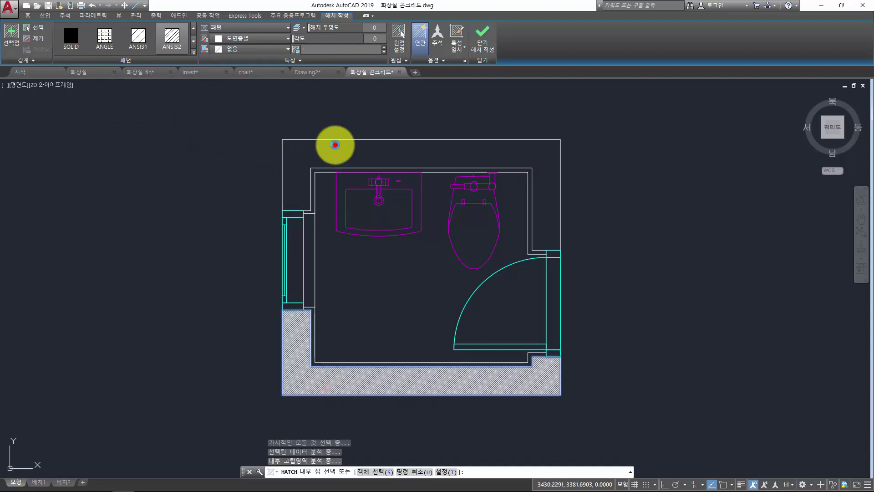
pyautogui.click(336, 143)
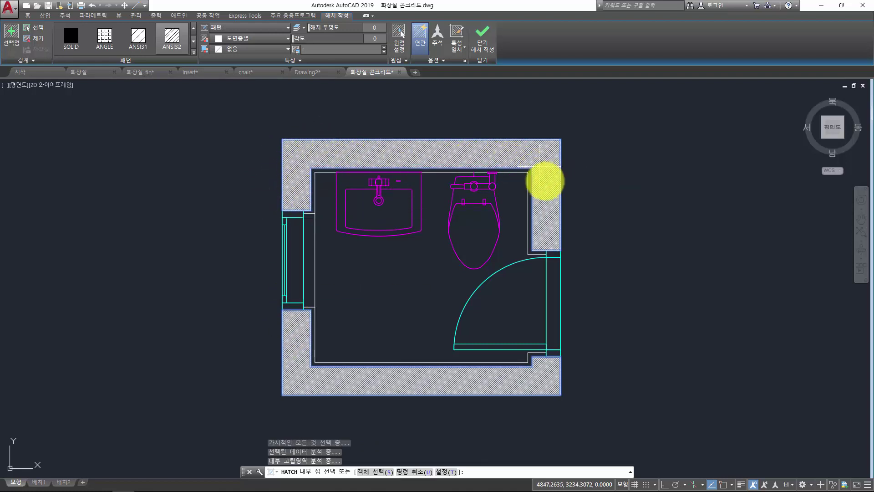
pyautogui.moveTo(656, 231); pyautogui.dragTo(255, 211, button='middle')
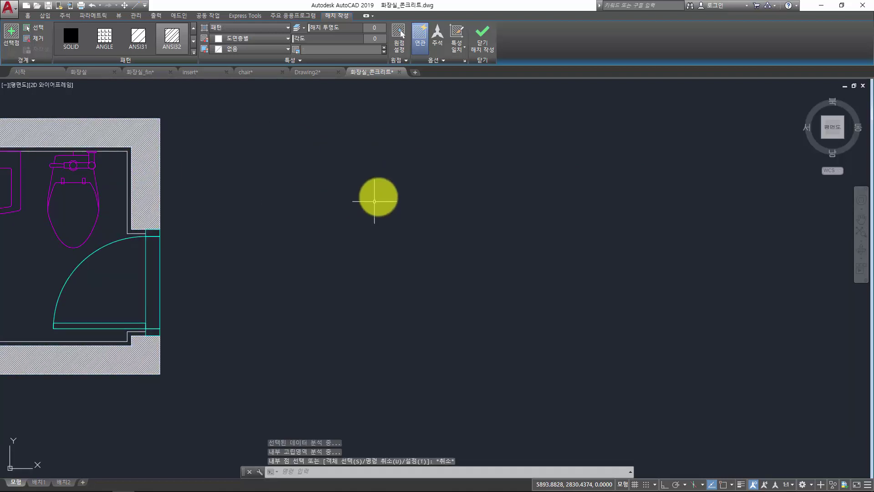
pyautogui.press('Escape')
# Step: Draw three overlapping rectangles beside the bathroom plan: a large one, a small one inside it, and one overlapping its upper-right corner
pyautogui.write('rec')
pyautogui.press('Return')
pyautogui.click(338, 168)
pyautogui.click(438, 267)
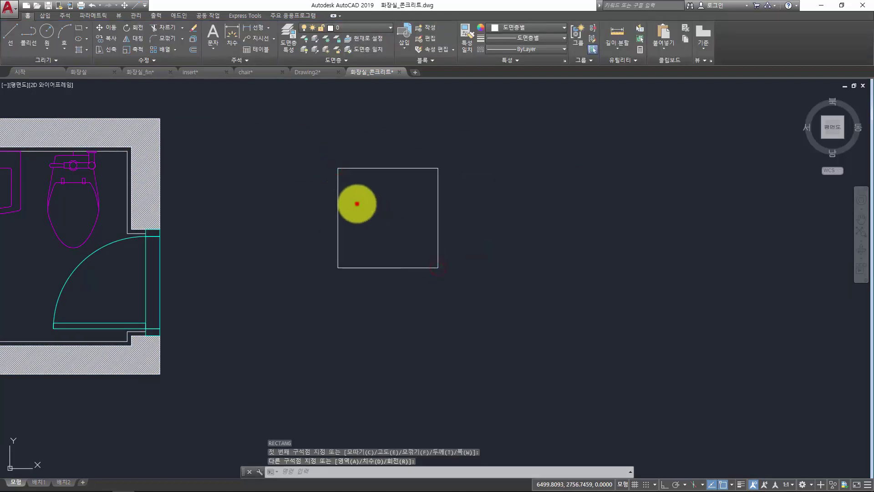
pyautogui.press('Return')
pyautogui.click(356, 204)
pyautogui.click(409, 236)
pyautogui.press('Return')
pyautogui.click(379, 139)
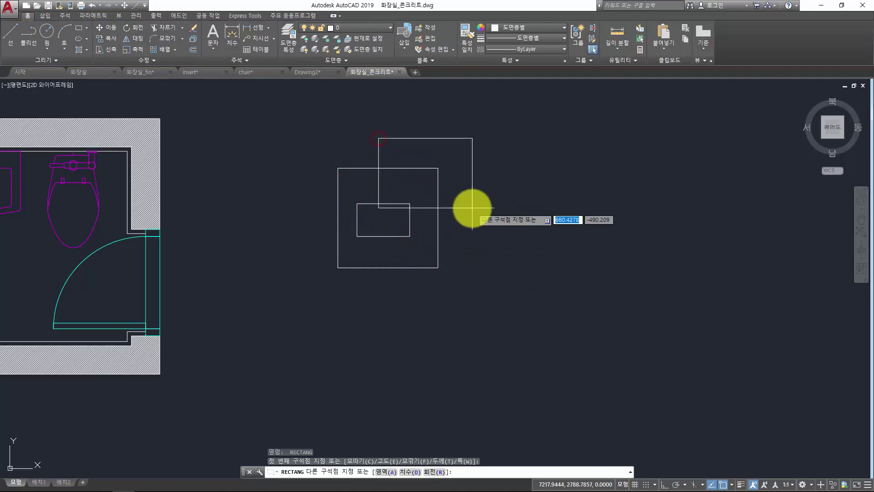
pyautogui.click(472, 208)
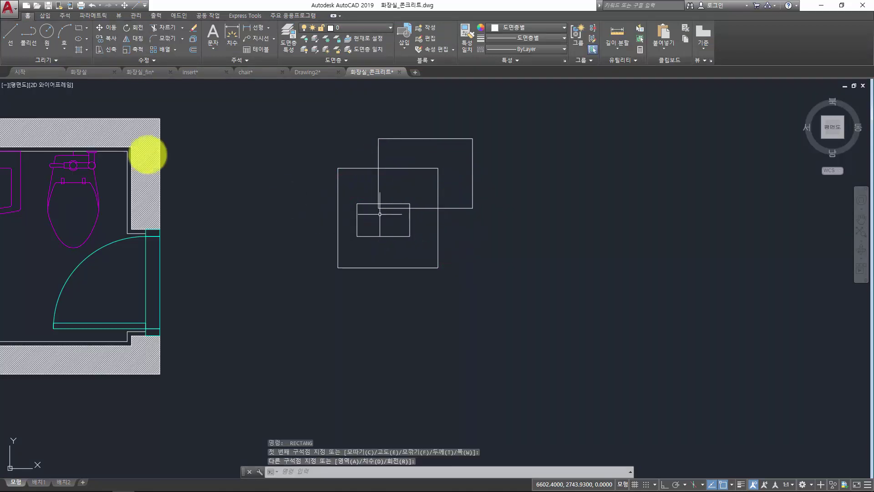
# Step: Hatch the large rectangle, the offset rectangle, their overlap and the small inner rectangle with ANSI32 by picking internal points
pyautogui.write('h')
pyautogui.press('Return')
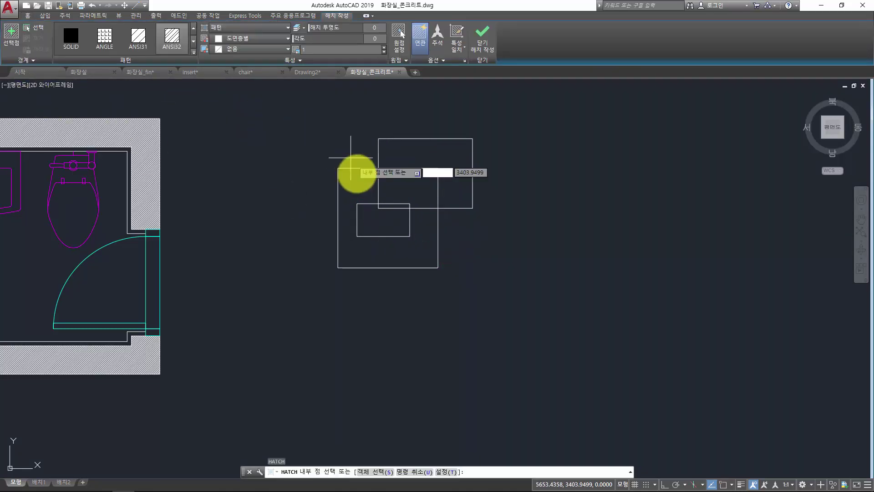
pyautogui.click(363, 187)
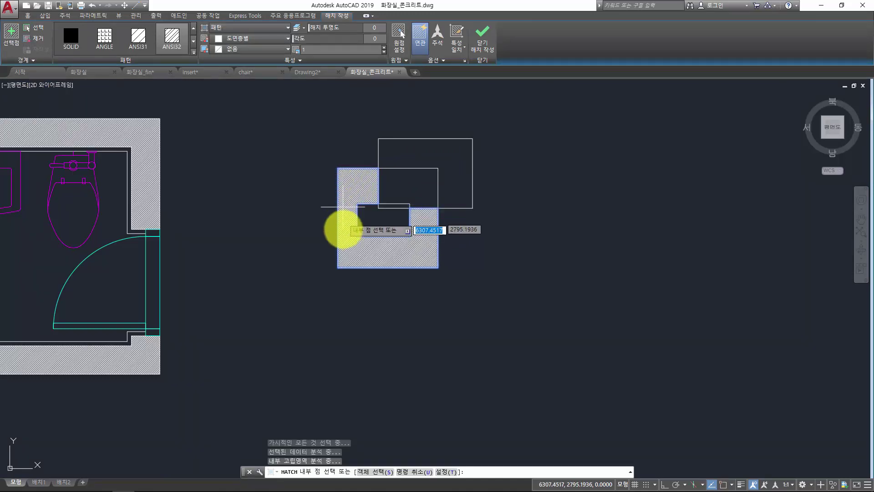
pyautogui.click(438, 155)
pyautogui.click(410, 189)
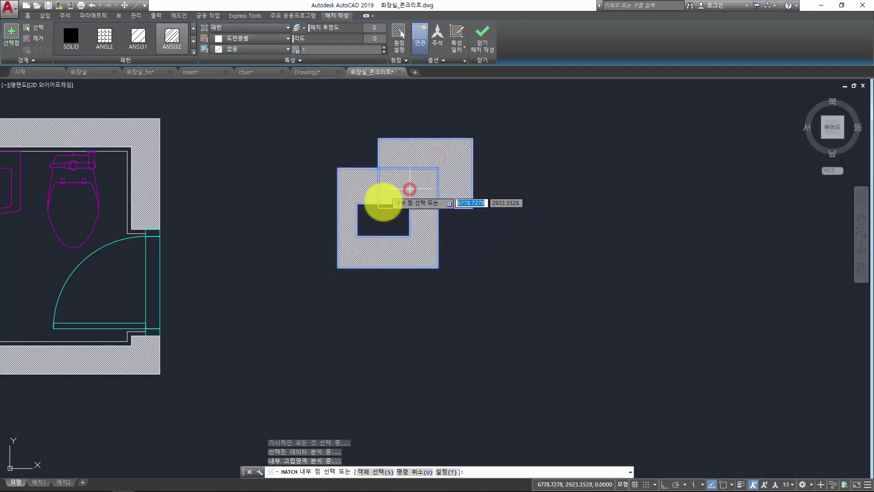
pyautogui.click(382, 212)
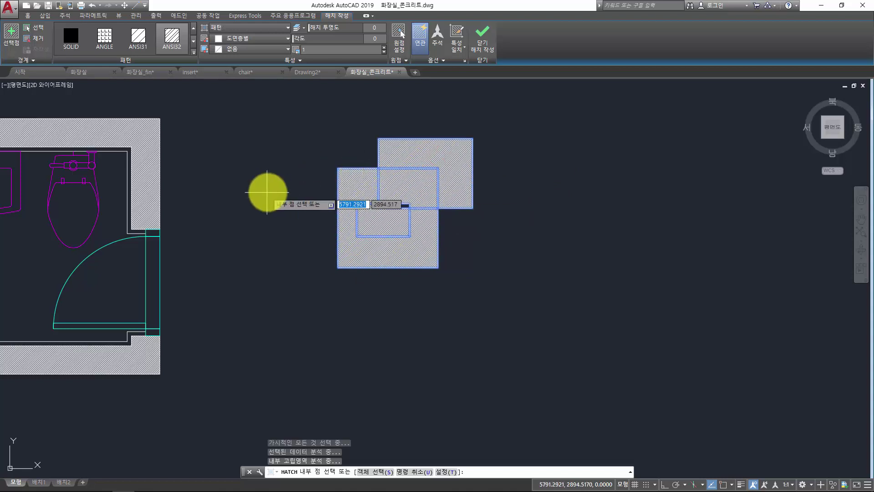
pyautogui.press('Return')
# Step: Erase the three overlapping rectangles together with their hatch
pyautogui.click(289, 102)
pyautogui.click(525, 276)
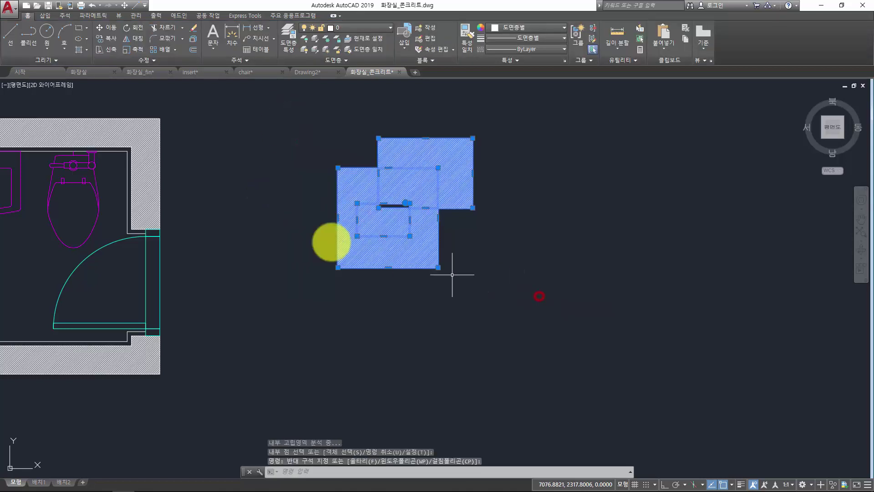
pyautogui.write('e')
pyautogui.press('Return')
# Step: Erase the hatch from the bathroom walls
pyautogui.moveTo(318, 230); pyautogui.dragTo(603, 214, button='middle')
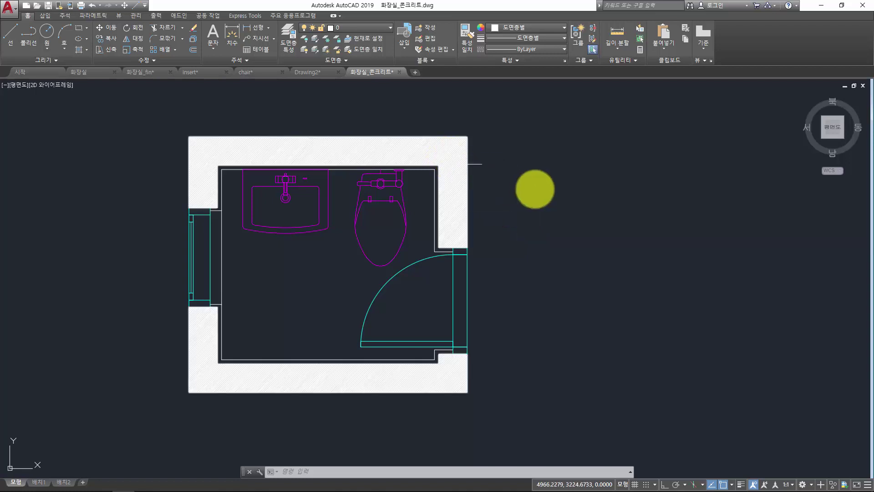
pyautogui.click(449, 149)
pyautogui.write('e')
pyautogui.press('Return')
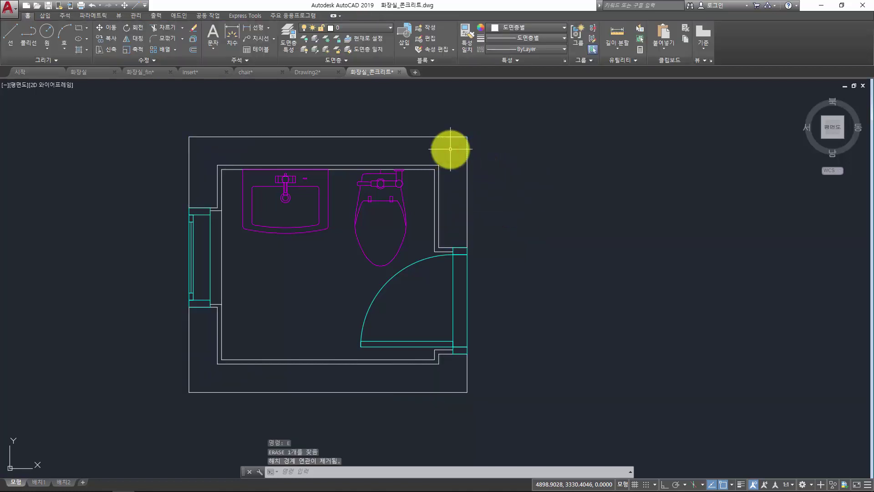
# Step: Start a new ANSI32 hatch and pick internal points in the upper and lower bathroom wall regions
pyautogui.write('h')
pyautogui.press('Return')
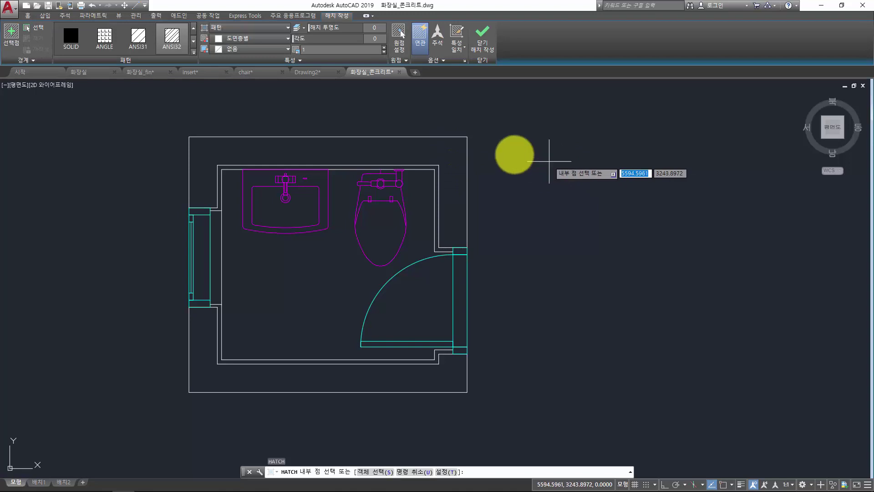
pyautogui.click(241, 154)
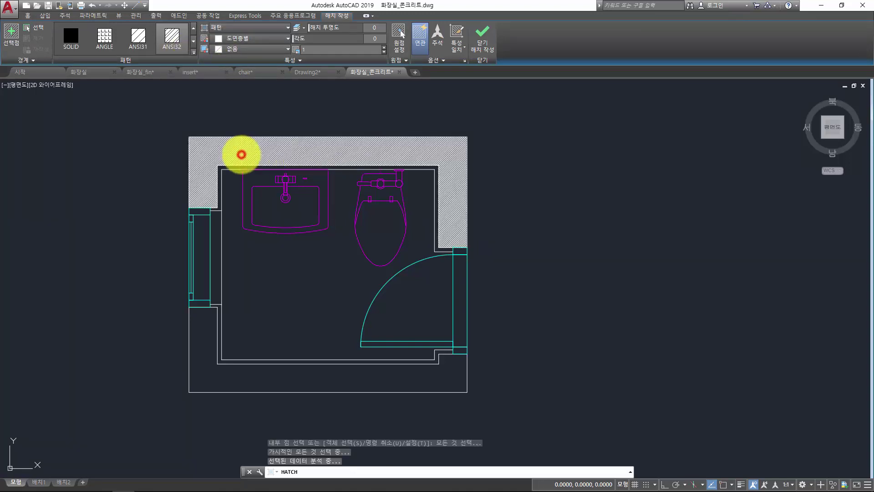
pyautogui.click(199, 330)
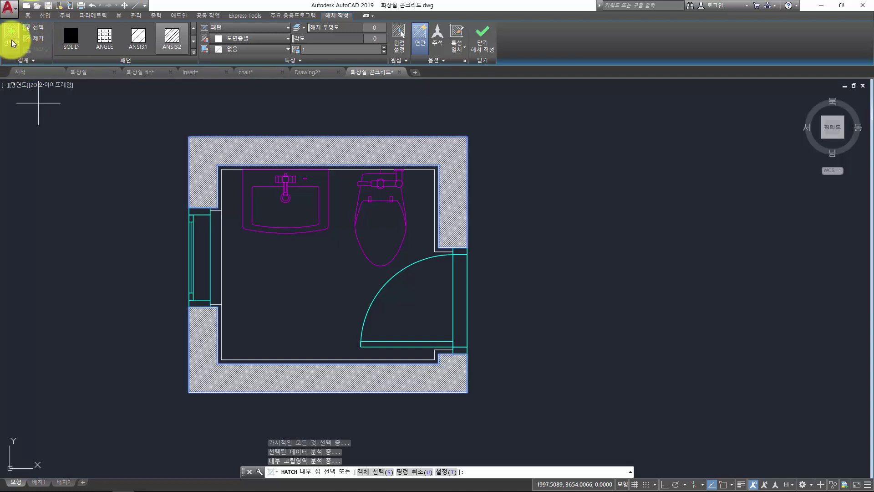
pyautogui.click(11, 41)
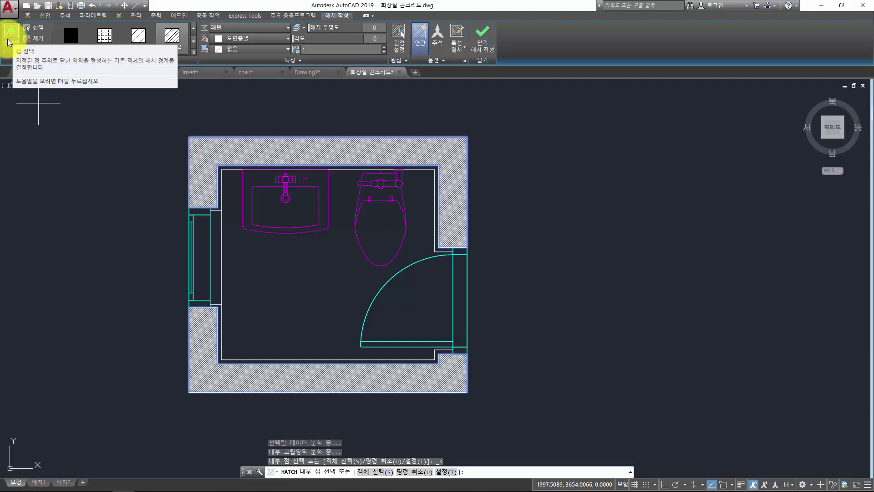
# Step: Add the sink, toilet, door swing arc and door frame line to the hatch as selected boundary objects, and end the command
pyautogui.click(32, 29)
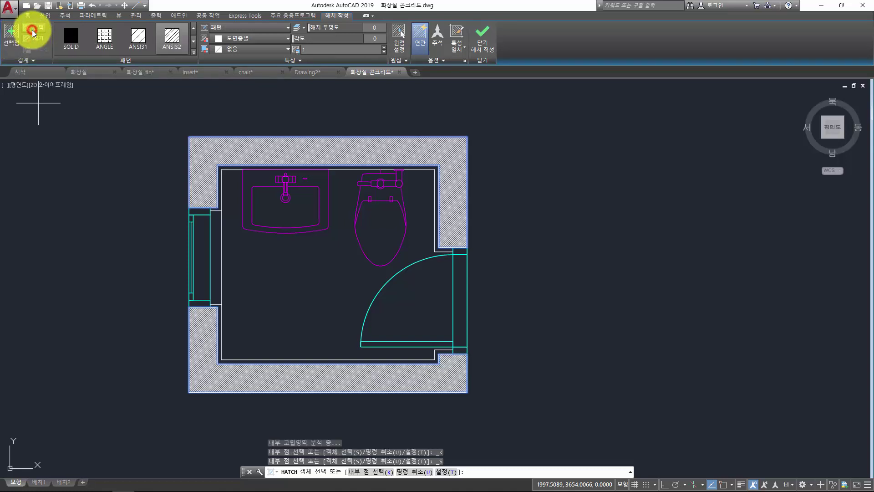
pyautogui.click(314, 187)
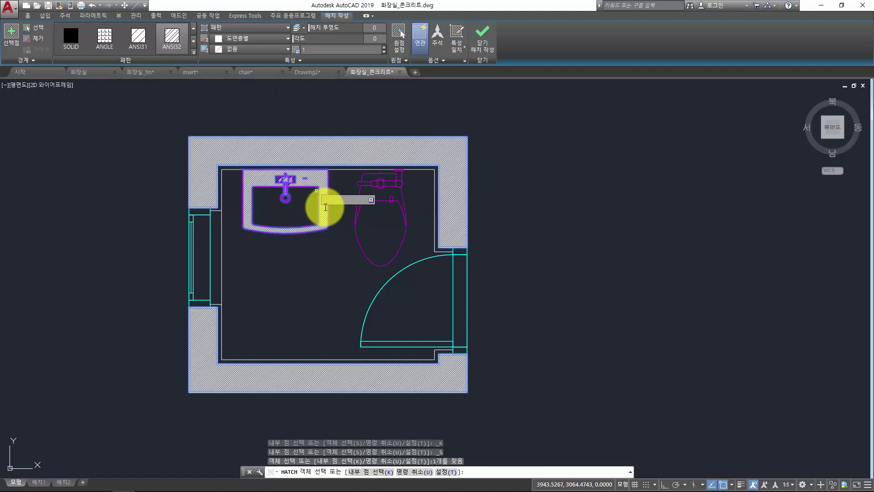
pyautogui.click(427, 243)
pyautogui.click(378, 226)
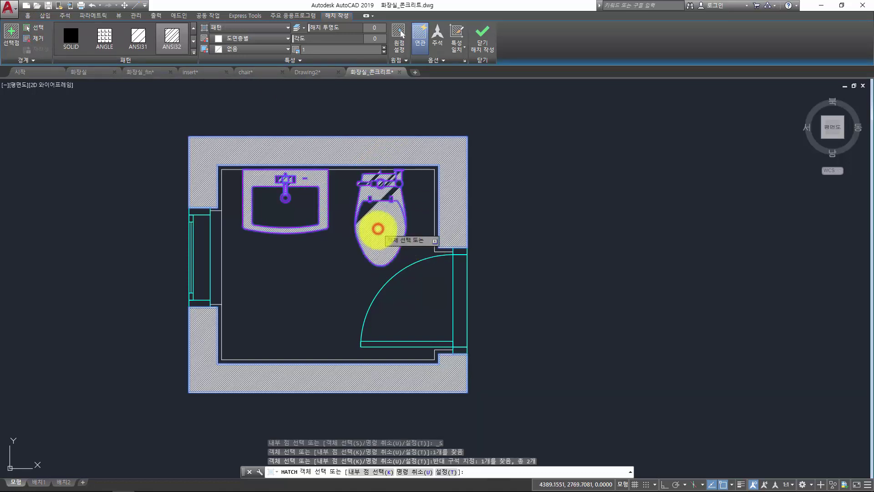
pyautogui.click(414, 264)
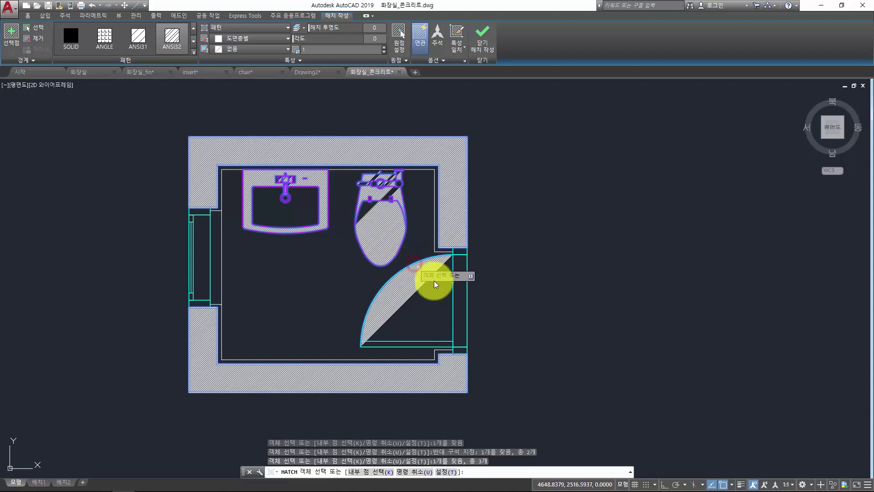
pyautogui.click(453, 290)
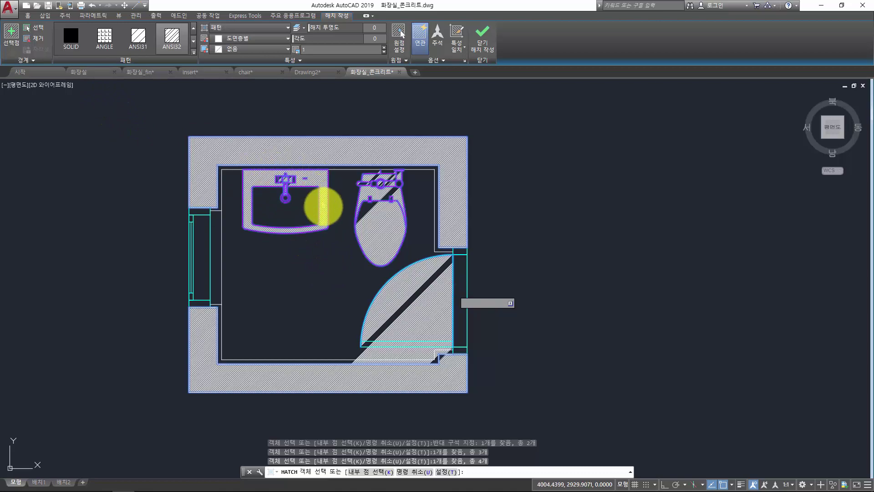
pyautogui.press('Escape')
# Step: Examine the hatch around the sink faucet, and select it to check which areas belong to the same hatch
pyautogui.scroll(6, 285, 179)
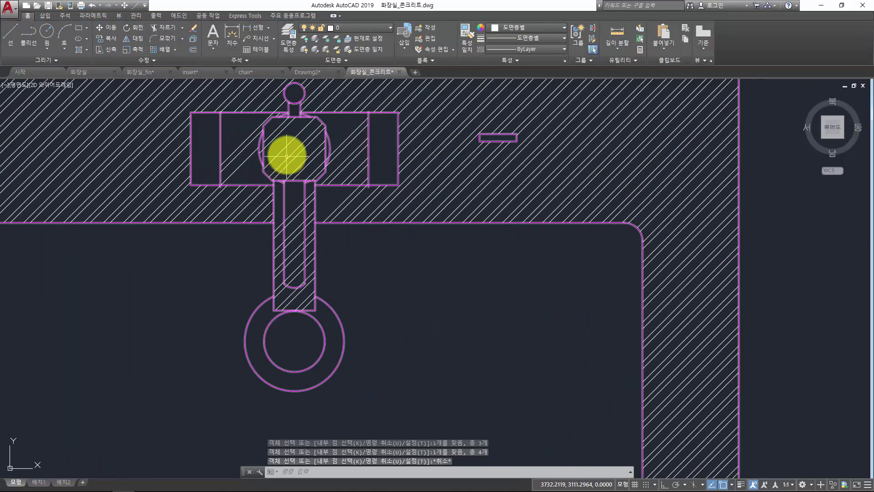
pyautogui.click(275, 146)
pyautogui.click(276, 146)
pyautogui.scroll(-6, 279, 152)
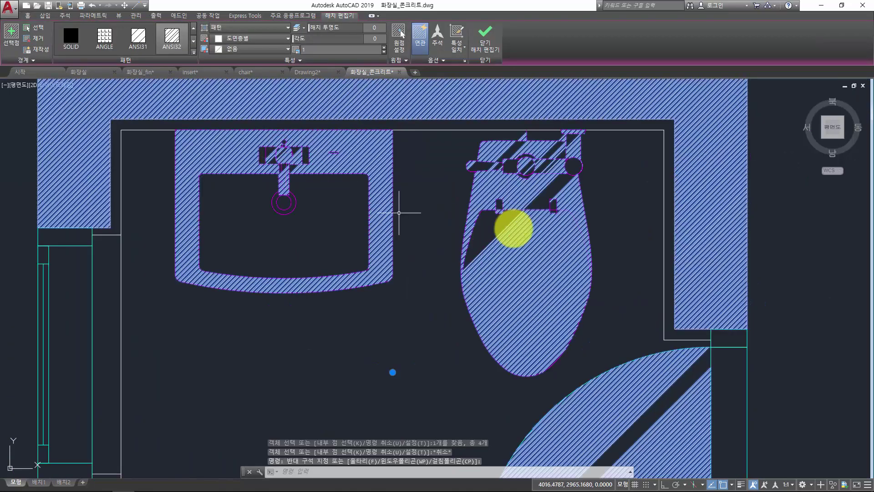
pyautogui.moveTo(511, 226); pyautogui.dragTo(349, 221, button='middle')
pyautogui.scroll(-3, 531, 207)
pyautogui.press('Escape')
# Step: Draw a closed, self-crossing star-like outline of seven line segments in the empty area beside the plan
pyautogui.moveTo(619, 197); pyautogui.dragTo(504, 197, button='middle')
pyautogui.press('l')
pyautogui.press('space')
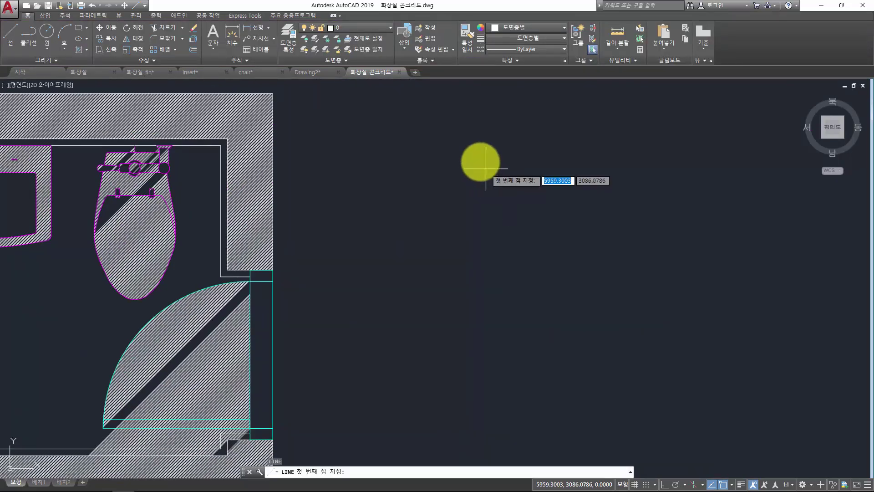
pyautogui.click(480, 162)
pyautogui.click(451, 331)
pyautogui.click(686, 340)
pyautogui.click(671, 197)
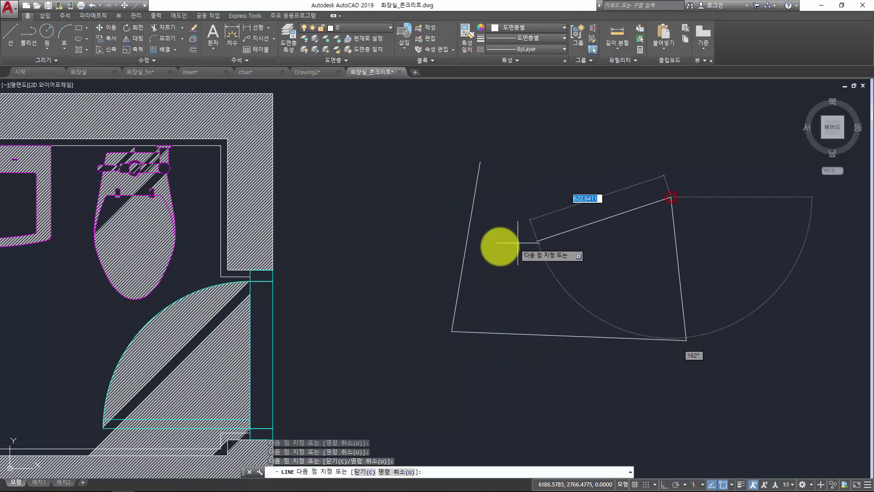
pyautogui.click(382, 210)
pyautogui.click(585, 418)
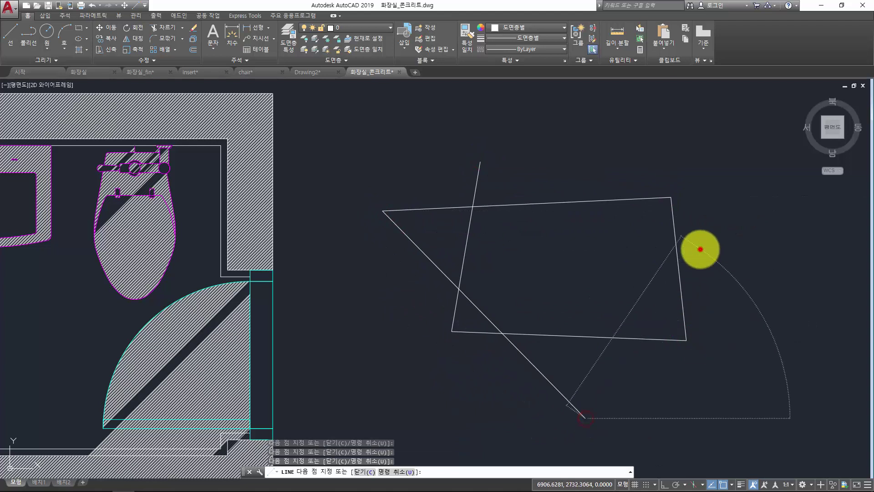
pyautogui.click(700, 249)
pyautogui.write('c')
pyautogui.press('Return')
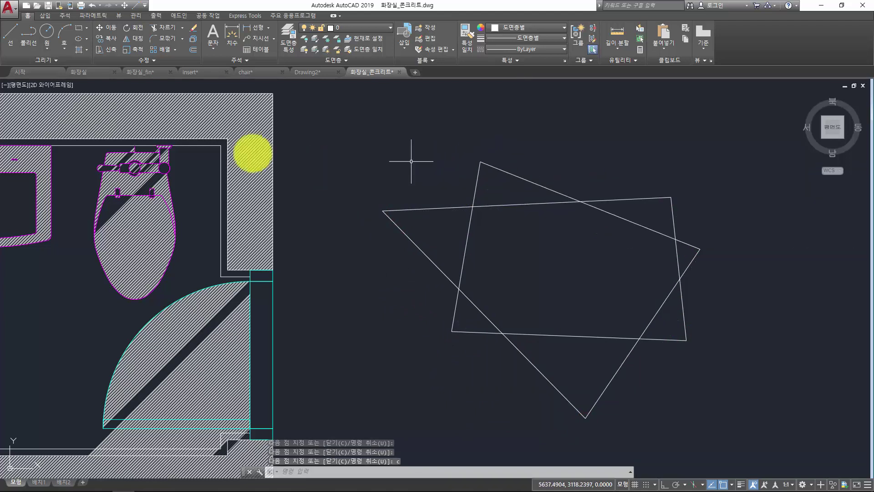
# Step: Hatch the star-like outline with ANSI32 by selecting its seven lines as boundary objects
pyautogui.write('h')
pyautogui.press('Return')
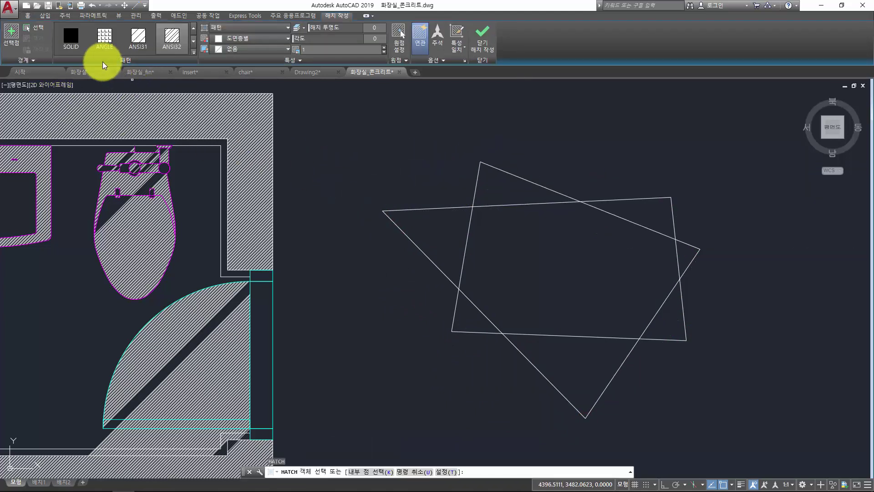
pyautogui.click(39, 31)
pyautogui.click(477, 179)
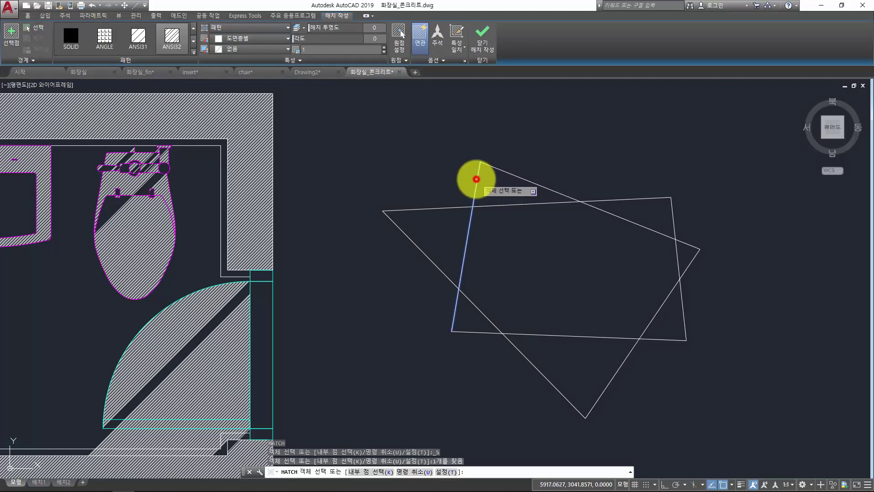
pyautogui.click(555, 336)
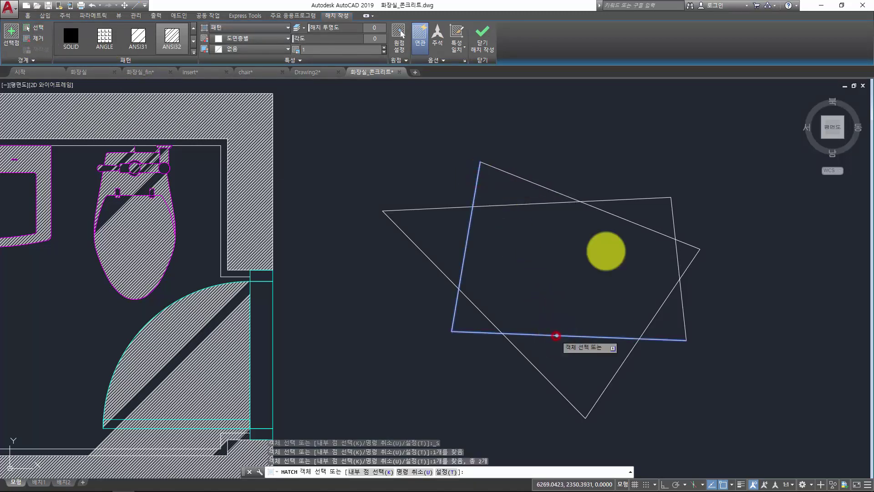
pyautogui.click(615, 214)
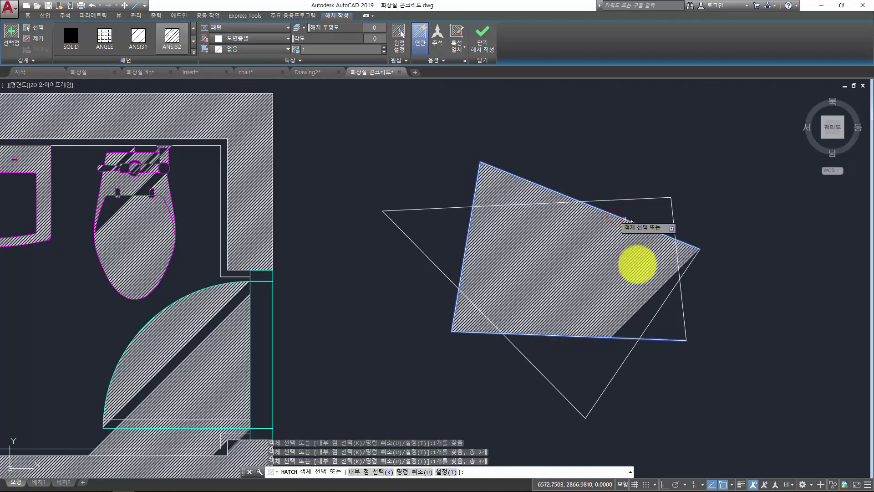
pyautogui.moveTo(641, 326); pyautogui.dragTo(508, 292, button='middle')
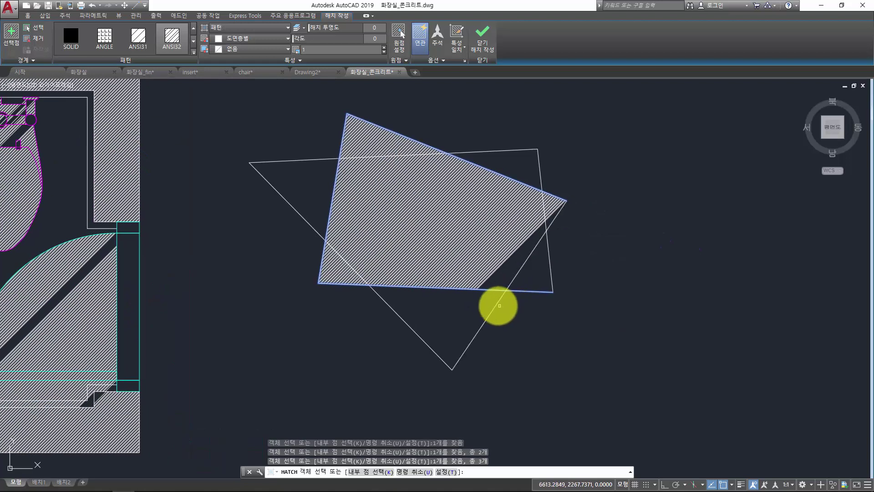
pyautogui.click(499, 303)
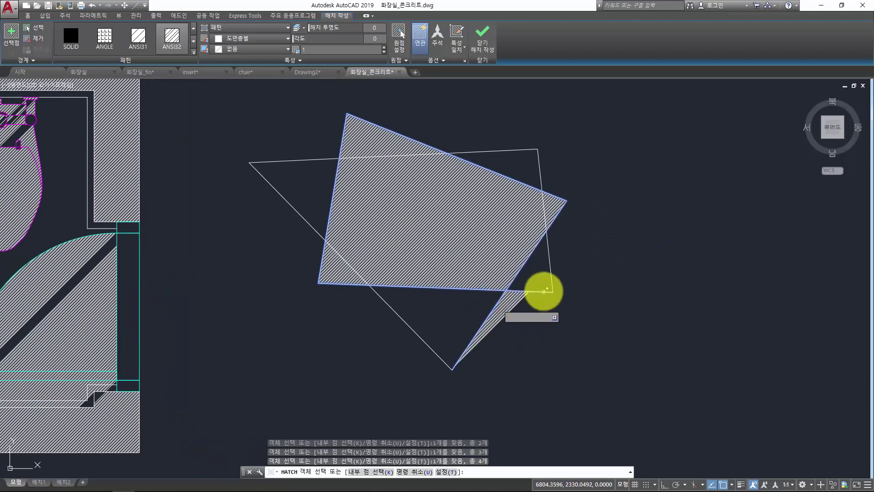
pyautogui.click(551, 277)
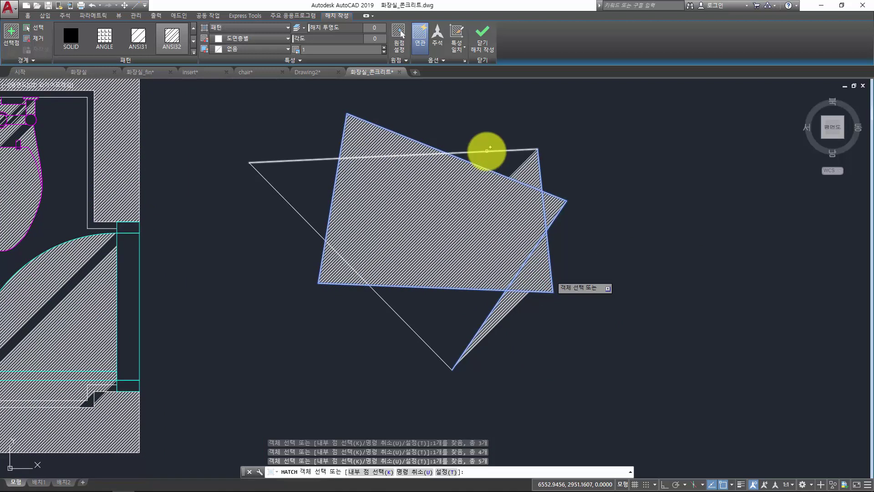
pyautogui.click(486, 151)
pyautogui.click(285, 199)
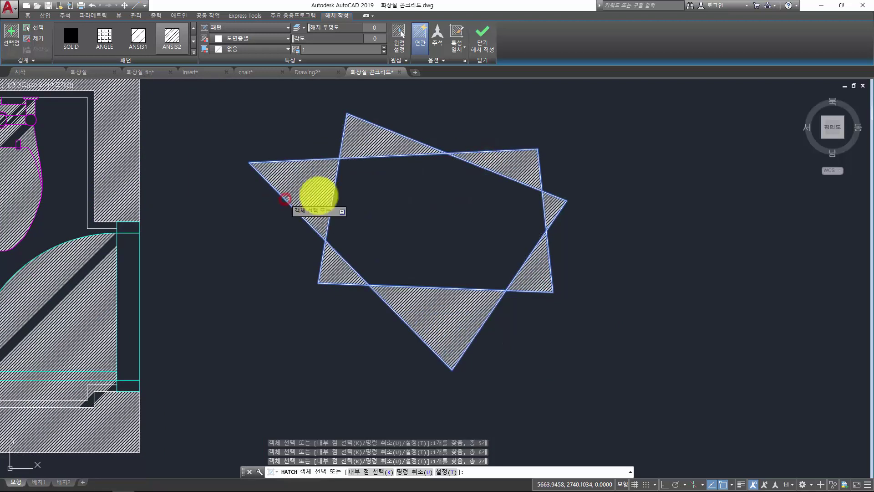
# Step: Switch the hatch boundary method to internal points and fill the central region of the star-like outline
pyautogui.scroll(-2, 470, 203)
pyautogui.moveTo(391, 190); pyautogui.dragTo(420, 223, button='middle')
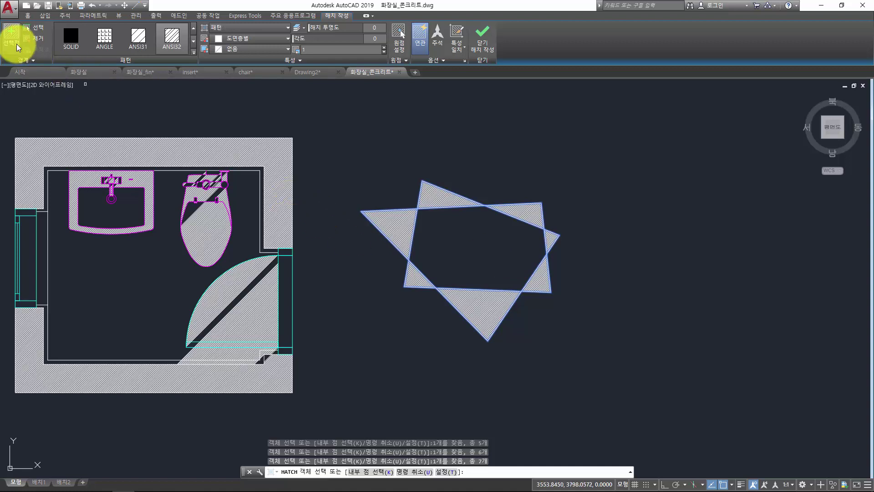
pyautogui.click(13, 34)
pyautogui.click(486, 254)
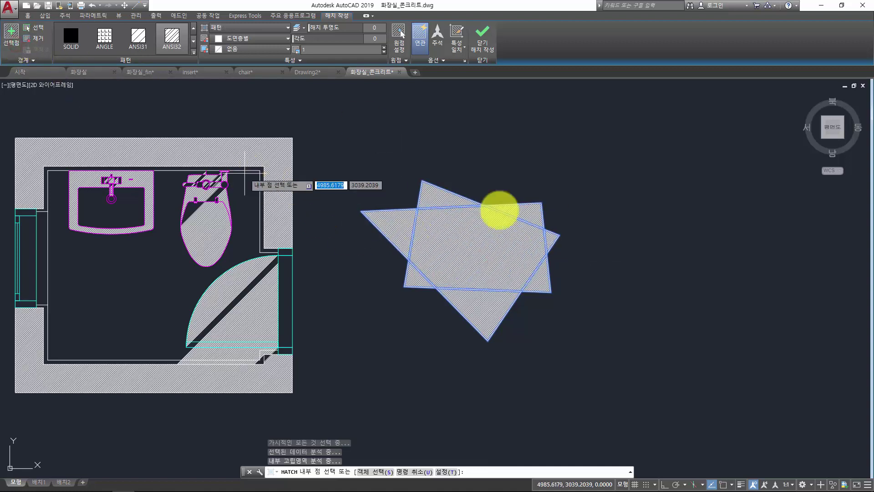
# Step: Finish the star-like outline's hatch
pyautogui.press('Return')
pyautogui.click(342, 148)
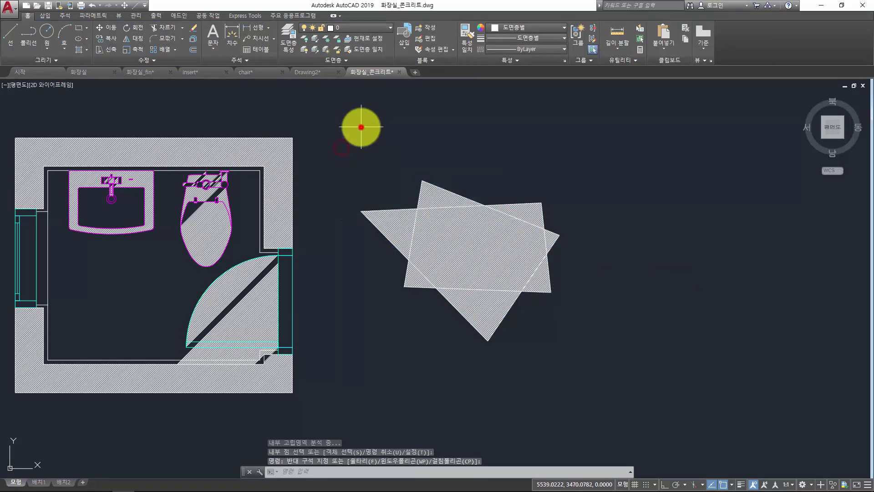
pyautogui.click(405, 121)
# Step: Check which island detection styles are available in the hatch options, and leave the command without creating a hatch
pyautogui.press('Return')
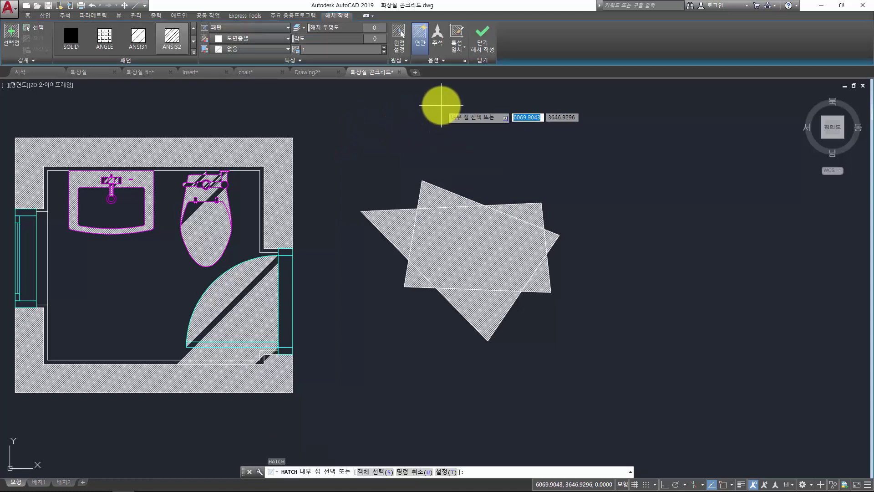
pyautogui.click(437, 60)
pyautogui.click(473, 93)
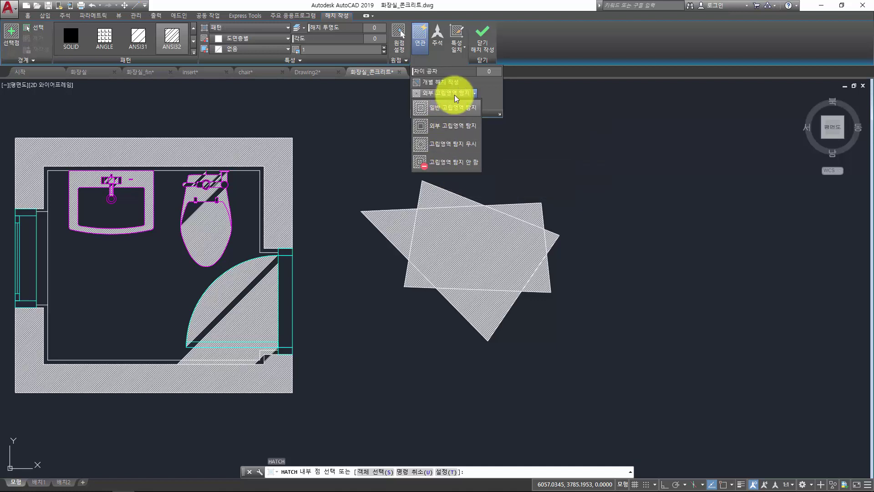
pyautogui.press('Escape')
pyautogui.press('Escape')
pyautogui.press('Escape')
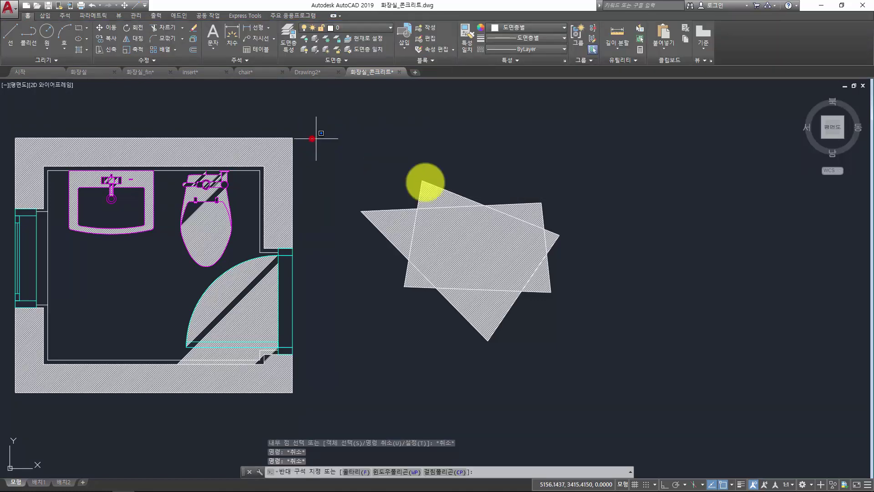
# Step: Erase the star-like outline together with its hatches beside the plan
pyautogui.click(312, 138)
pyautogui.click(631, 332)
pyautogui.moveTo(315, 202); pyautogui.dragTo(568, 182, button='middle')
pyautogui.write('e')
pyautogui.press('Return')
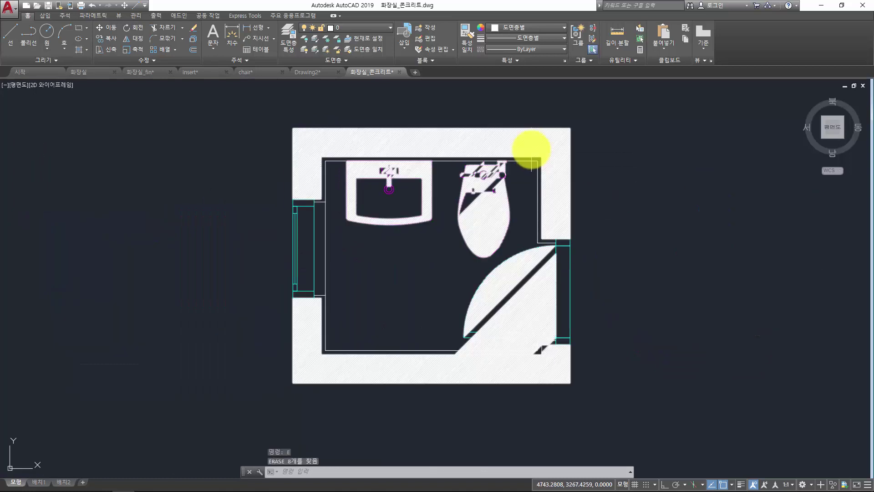
# Step: Delete the ANSI32 hatch from the bathroom plan's walls, fixtures and door area
pyautogui.click(531, 149)
pyautogui.press('Delete')
pyautogui.press('Escape')
pyautogui.press('Escape')
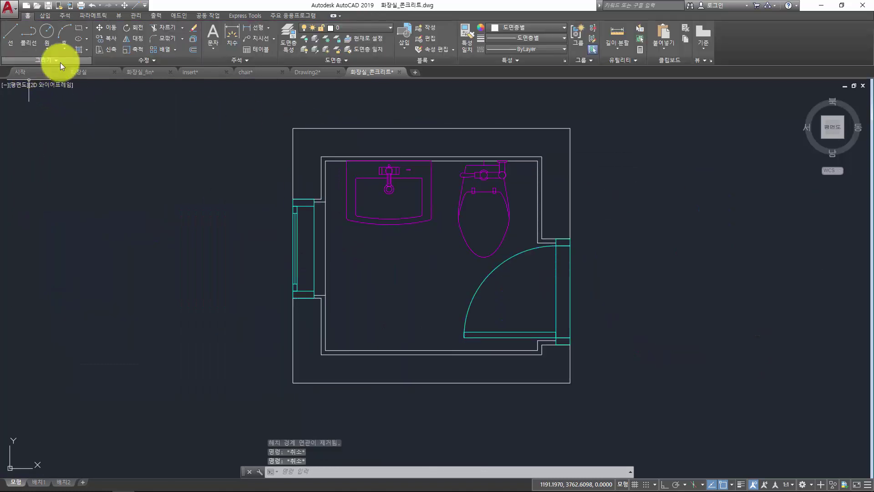
pyautogui.write('h')
pyautogui.press('Return')
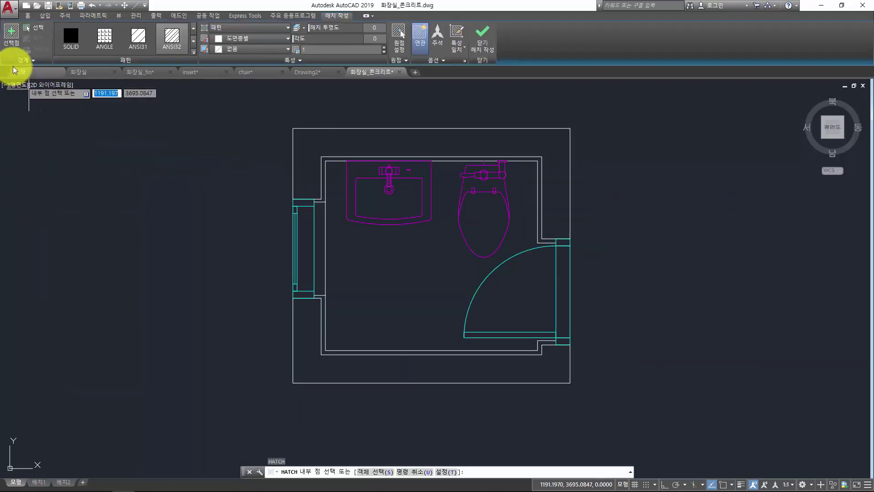
pyautogui.click(14, 42)
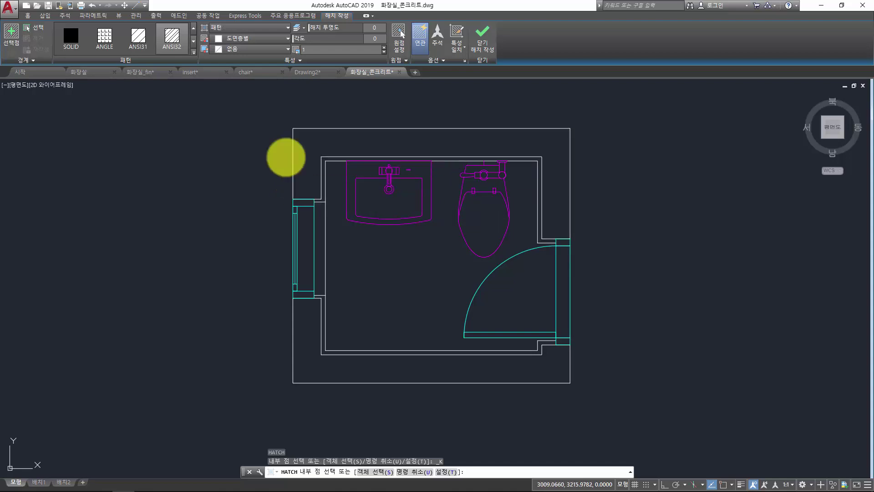
pyautogui.press('Escape')
pyautogui.press('space')
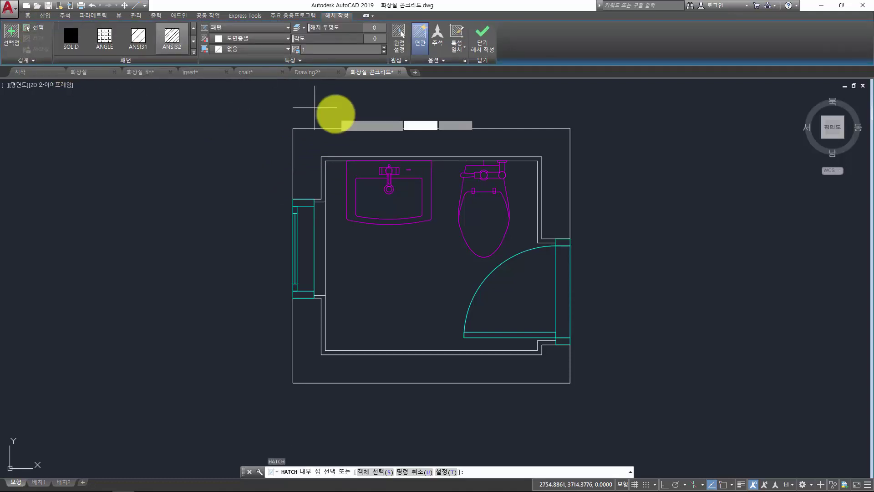
pyautogui.moveTo(648, 218); pyautogui.dragTo(620, 229, button='middle')
pyautogui.press('Escape')
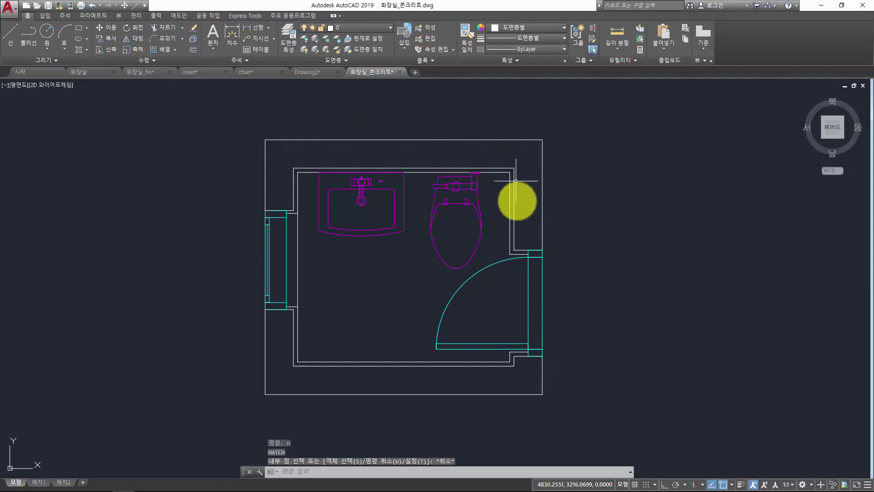
pyautogui.press('Escape')
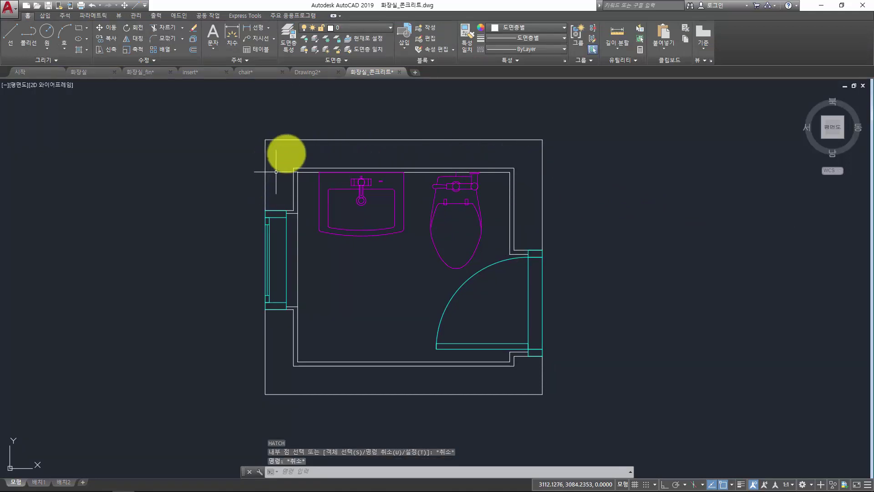
# Step: Draw a nearly horizontal line in the empty area beside the plan, and trace a second line over it between the same endpoints
pyautogui.moveTo(701, 226); pyautogui.dragTo(471, 216, button='middle')
pyautogui.press('l')
pyautogui.press('Return')
pyautogui.click(549, 210)
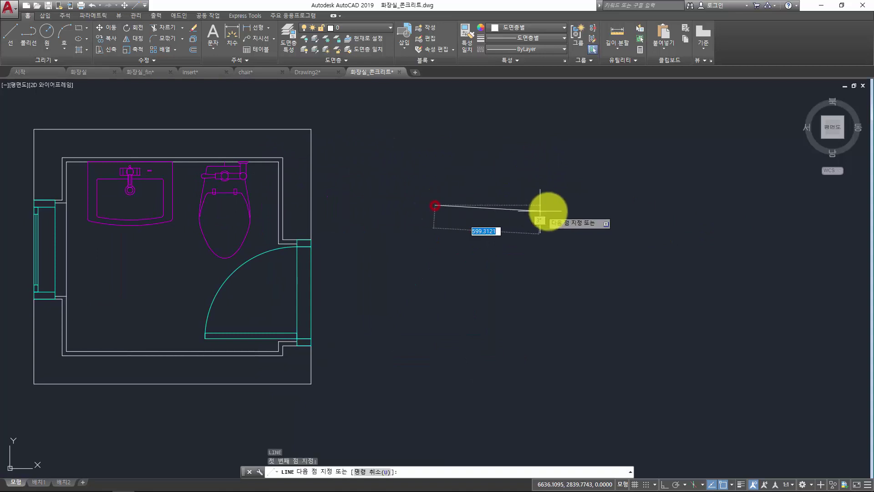
pyautogui.press('Escape')
pyautogui.press('Return')
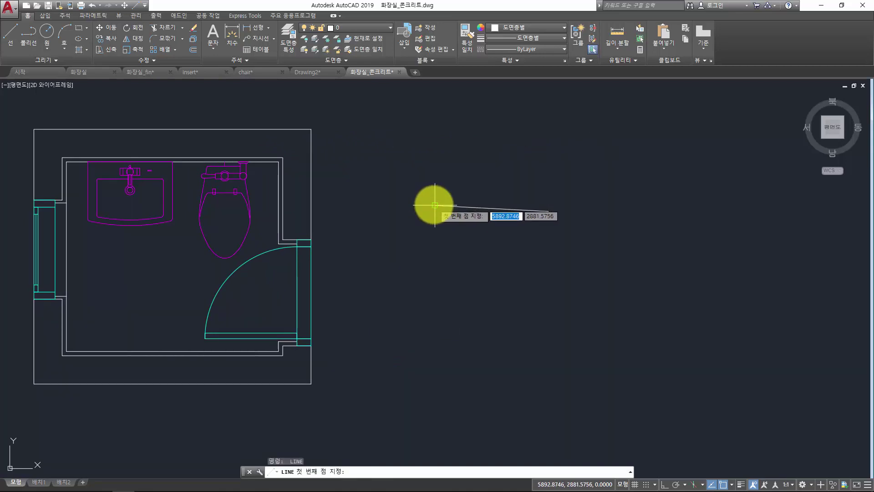
pyautogui.click(434, 206)
pyautogui.click(548, 211)
pyautogui.press('Escape')
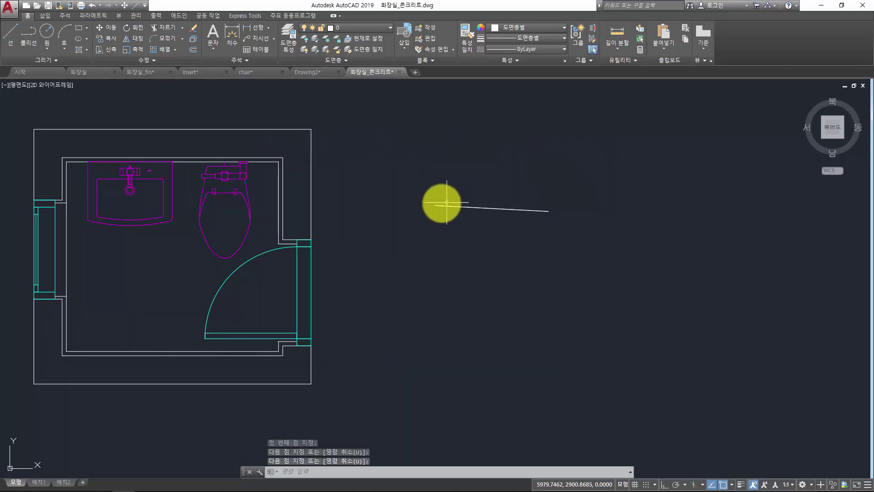
# Step: Draw a shorter line on top of the overlapping lines, from their left endpoint to their midpoint
pyautogui.press('Return')
pyautogui.click(434, 206)
pyautogui.click(492, 208)
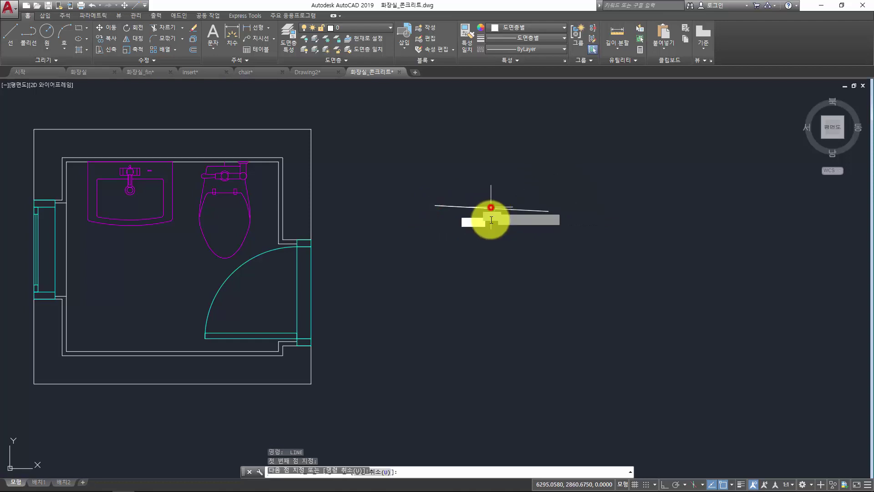
pyautogui.press('Return')
# Step: Select all the overlapping lines beside the plan and erase them
pyautogui.click(509, 232)
pyautogui.click(478, 201)
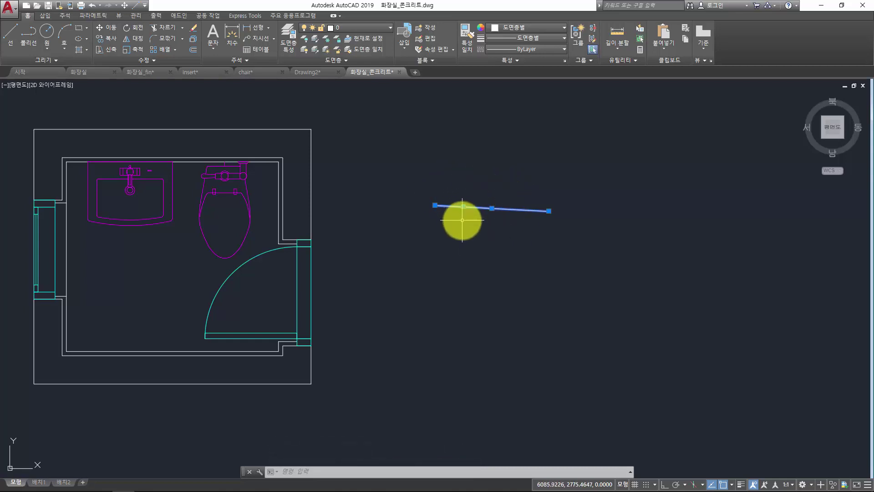
pyautogui.write('e')
pyautogui.press('Return')
pyautogui.moveTo(455, 218)
pyautogui.mouseDown(button='middle')
pyautogui.moveTo(539, 199)
pyautogui.moveTo(430, 171)
pyautogui.mouseUp(button='middle')
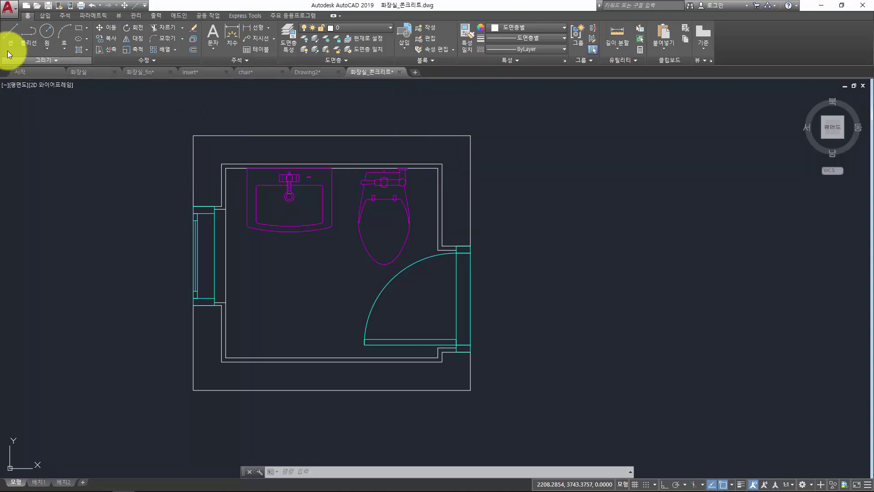
pyautogui.press('Return')
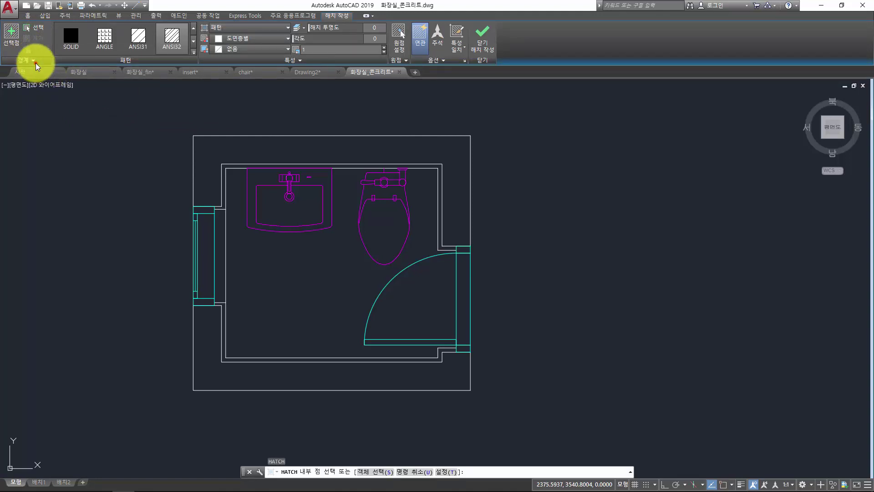
pyautogui.press('Escape')
pyautogui.press('Escape')
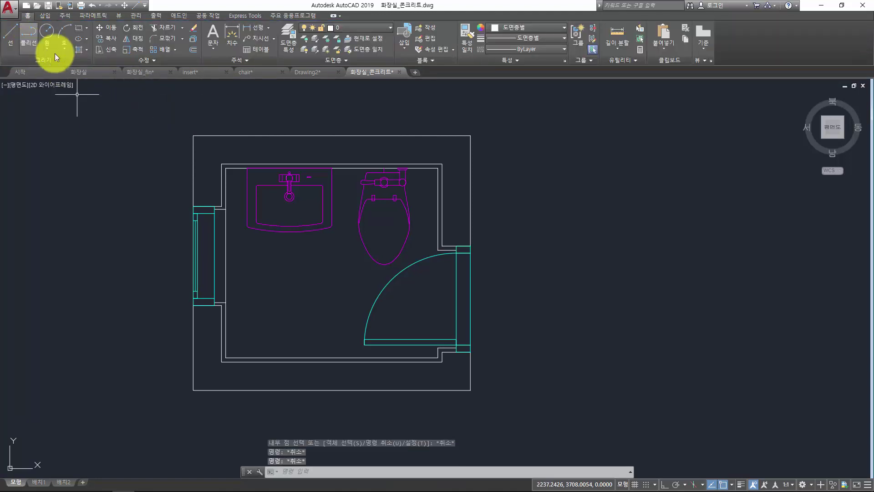
pyautogui.click(87, 49)
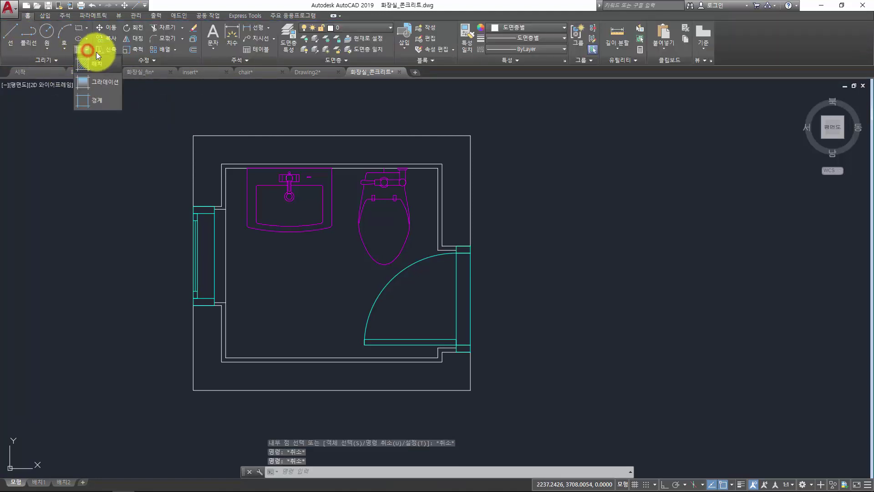
pyautogui.click(92, 101)
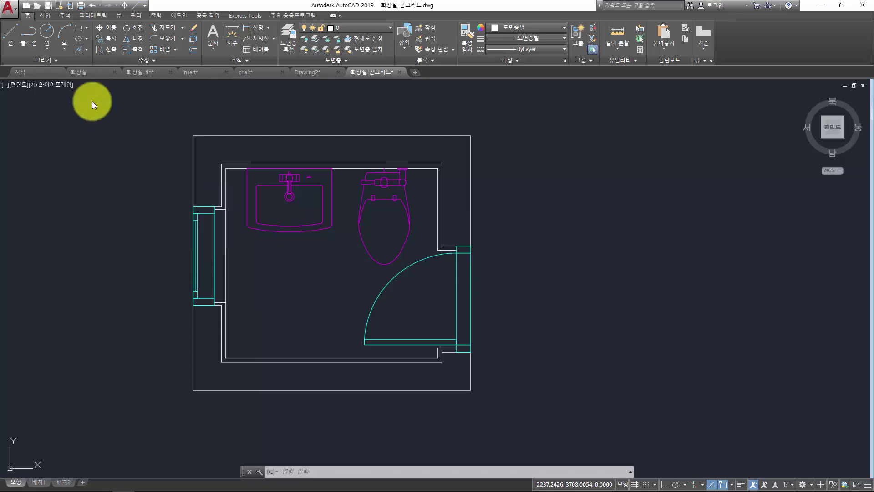
pyautogui.press('Escape')
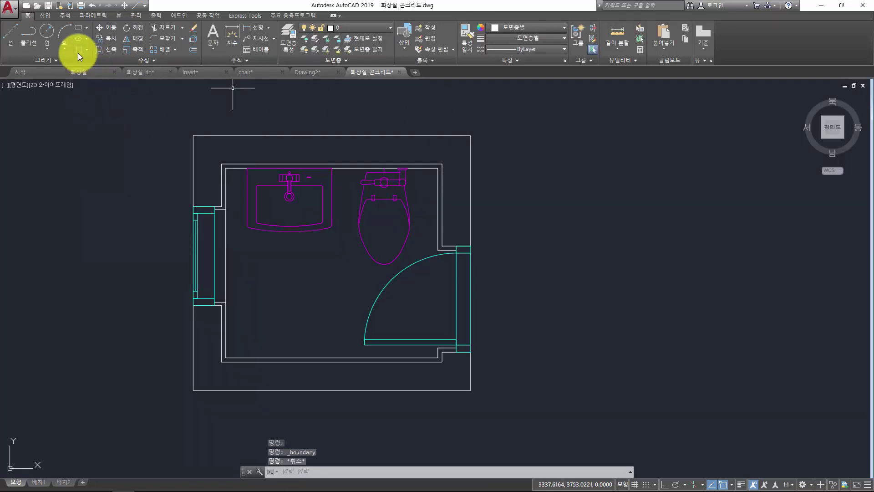
pyautogui.click(86, 50)
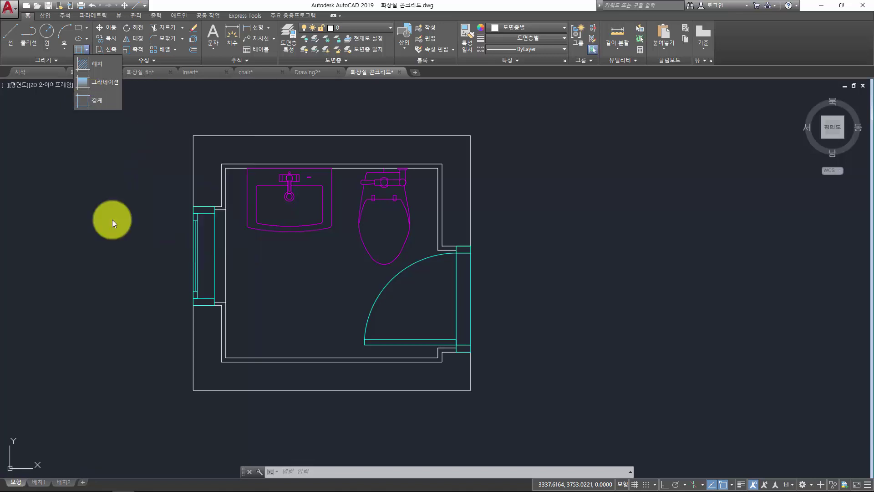
pyautogui.press('Escape')
pyautogui.press('Escape')
# Step: Create a polyline boundary with BOUNDARY by picking an internal point in the upper wall of the bathroom plan
pyautogui.write('bo')
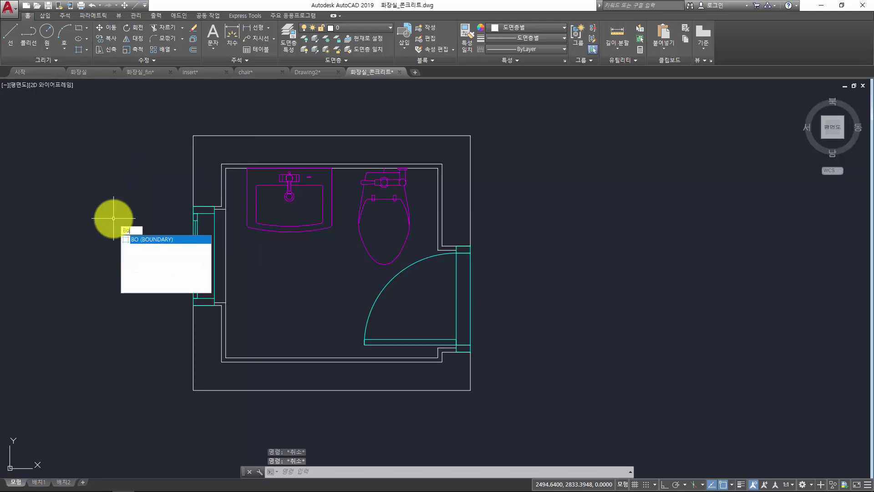
pyautogui.press('Return')
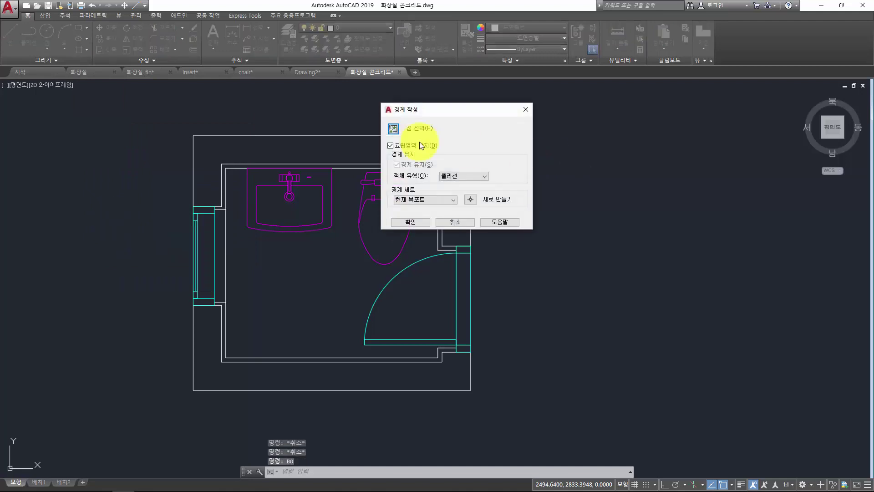
pyautogui.moveTo(429, 108); pyautogui.dragTo(430, 123)
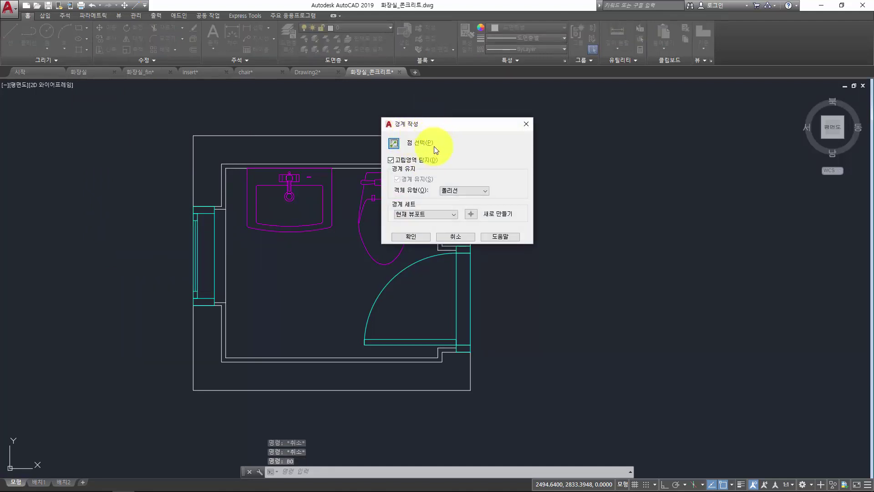
pyautogui.click(396, 145)
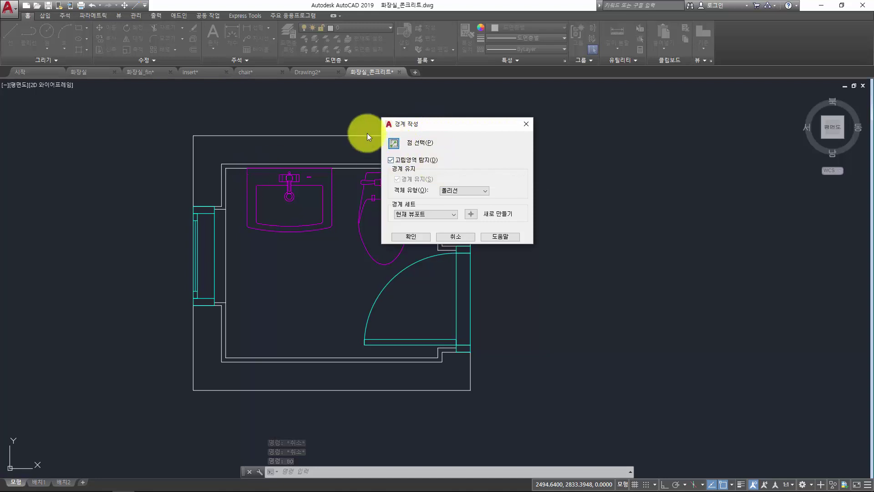
pyautogui.click(394, 143)
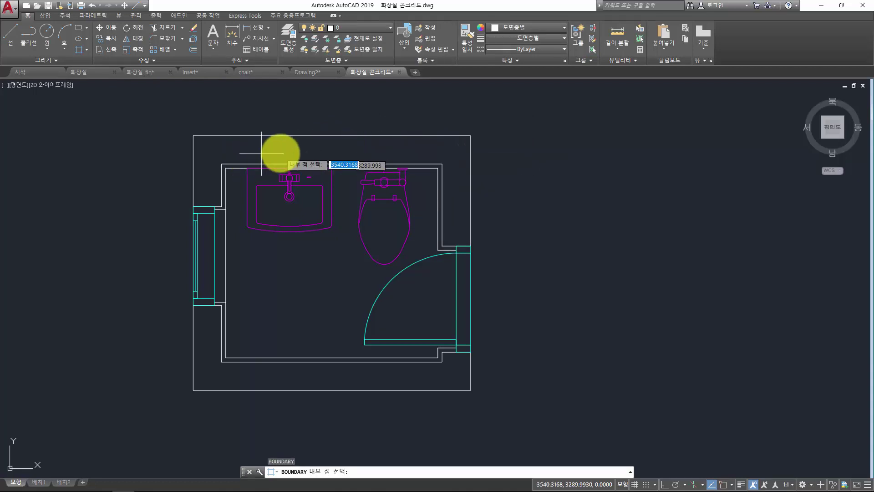
pyautogui.click(281, 152)
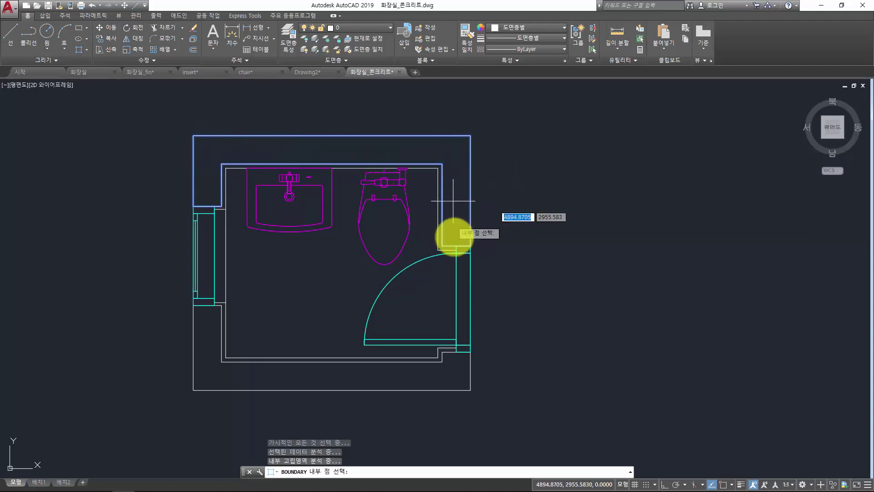
pyautogui.press('Return')
# Step: Select the new upper wall boundary and inspect its properties
pyautogui.click(431, 136)
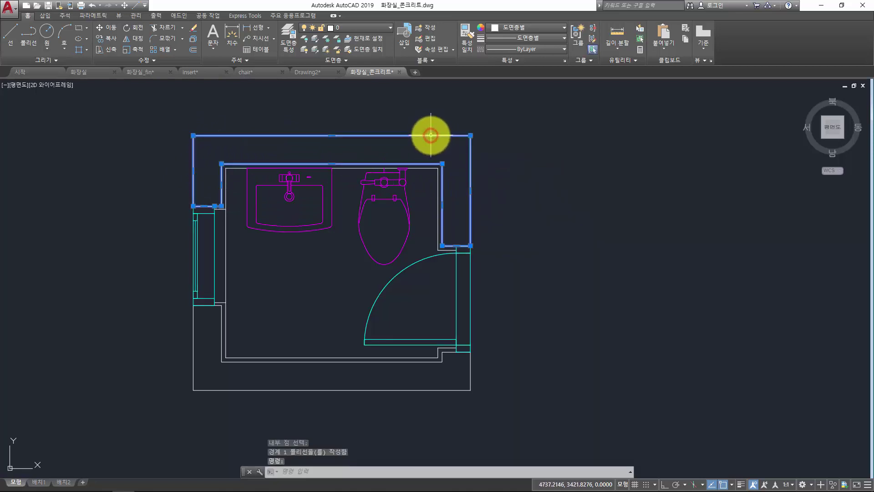
pyautogui.hotkey('ctrl', '1')
pyautogui.click(42, 81)
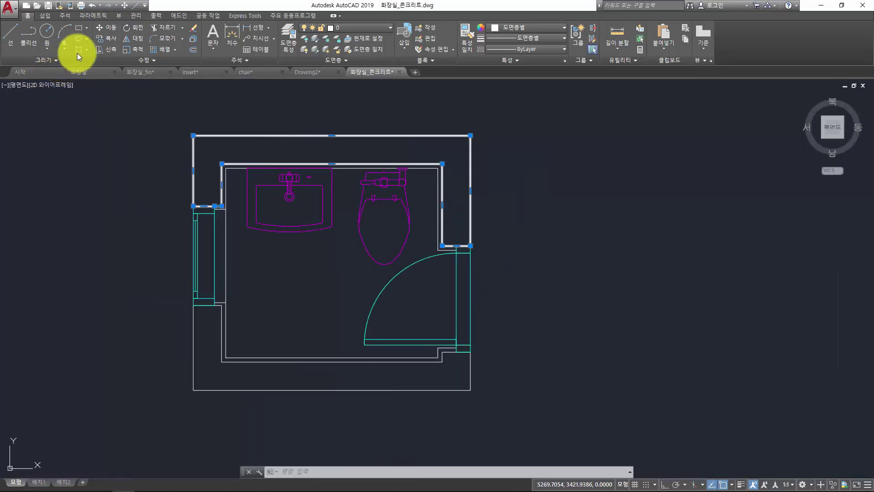
pyautogui.press('Escape')
# Step: Hatch the upper wall with ANSI32 by selecting its polyline boundary as the boundary object
pyautogui.click(86, 50)
pyautogui.click(91, 78)
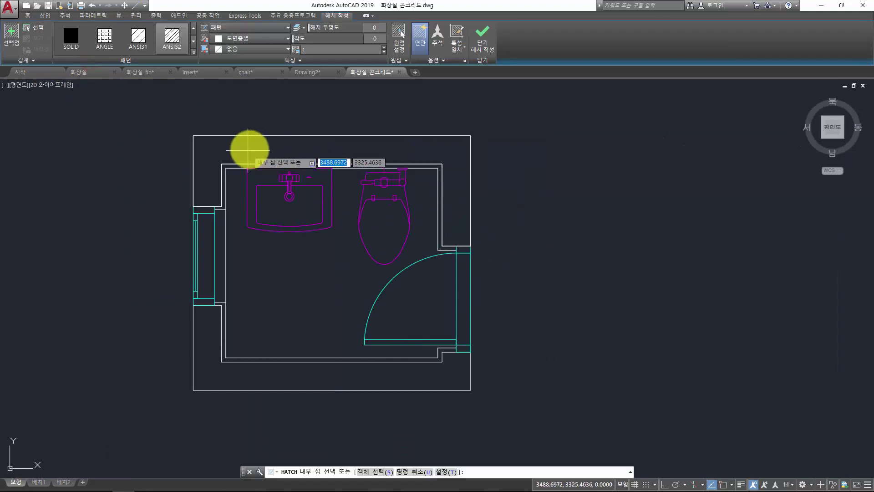
pyautogui.click(34, 28)
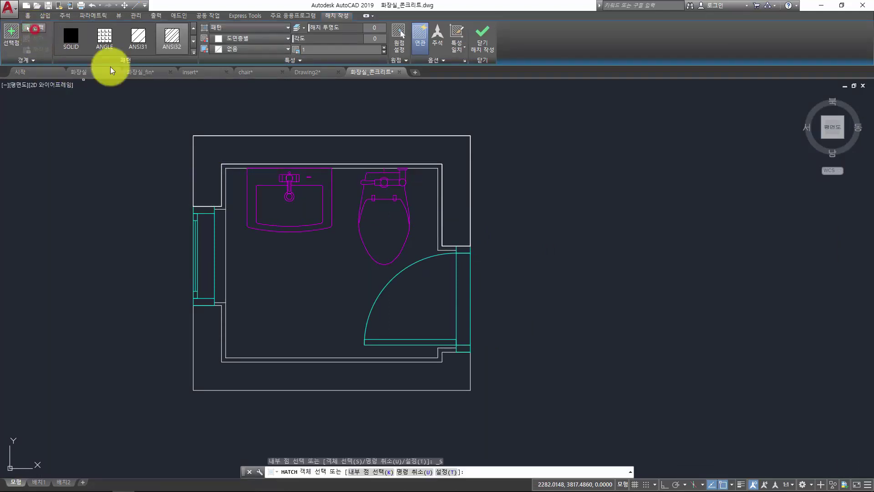
pyautogui.click(246, 135)
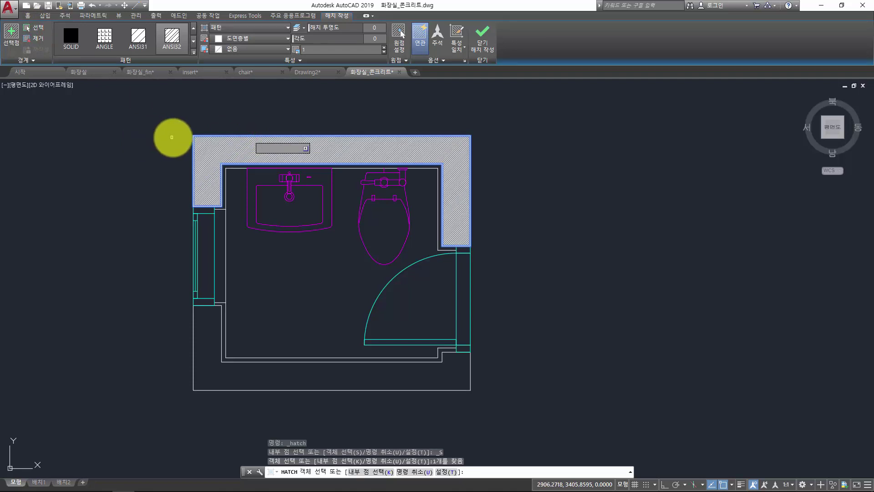
pyautogui.press('Escape')
pyautogui.press('Return')
pyautogui.press('Escape')
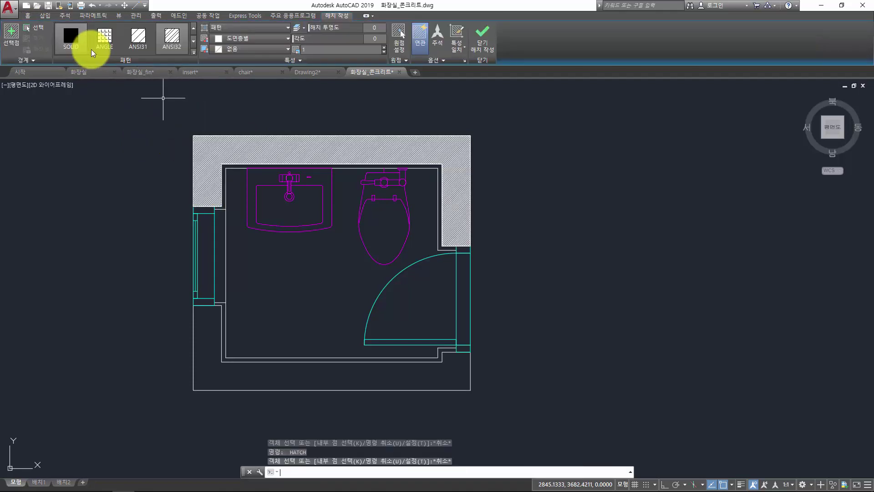
pyautogui.press('Escape')
pyautogui.click(87, 50)
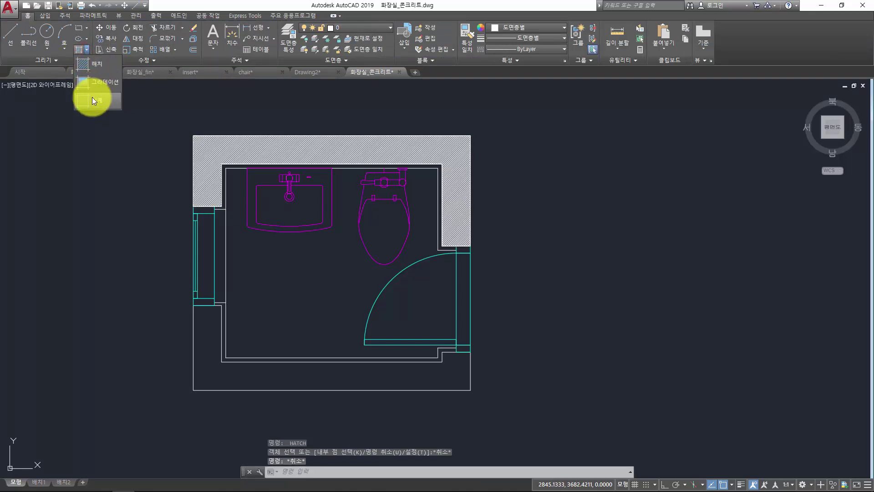
pyautogui.click(84, 62)
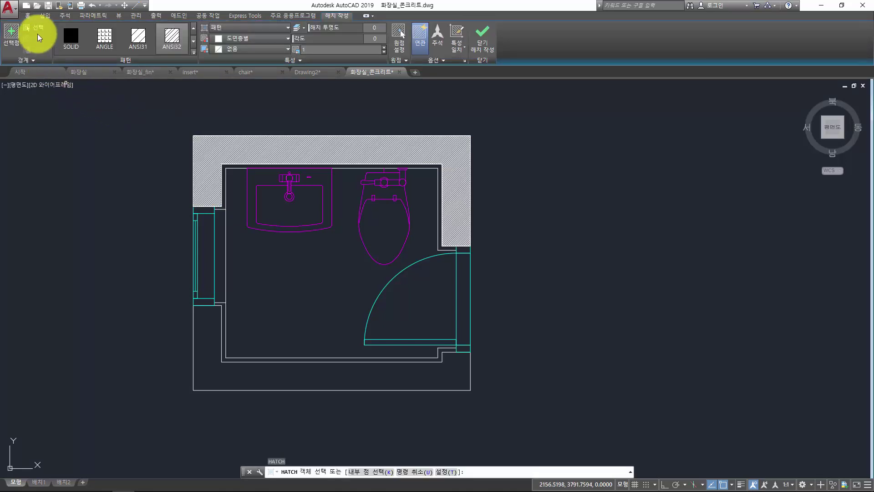
pyautogui.click(37, 27)
pyautogui.press('Escape')
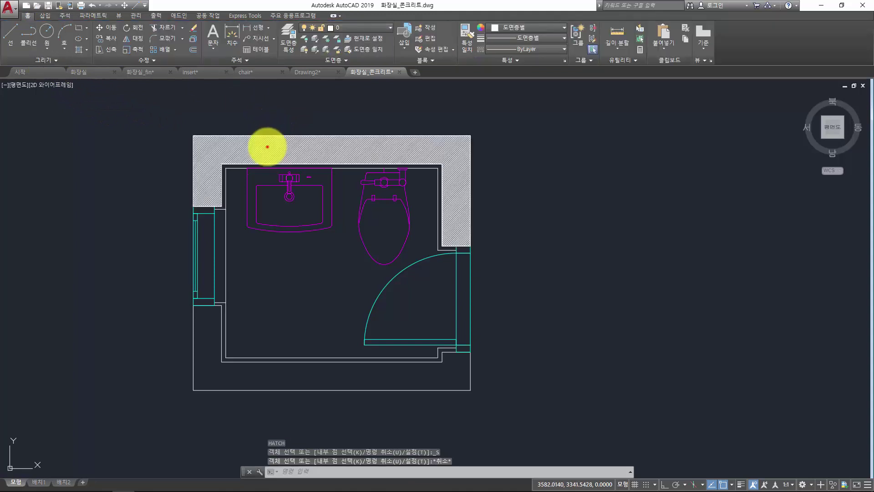
# Step: Erase the upper wall's ANSI32 hatch and its polyline boundary
pyautogui.click(267, 146)
pyautogui.press('Escape')
pyautogui.press('Escape')
pyautogui.press('Escape')
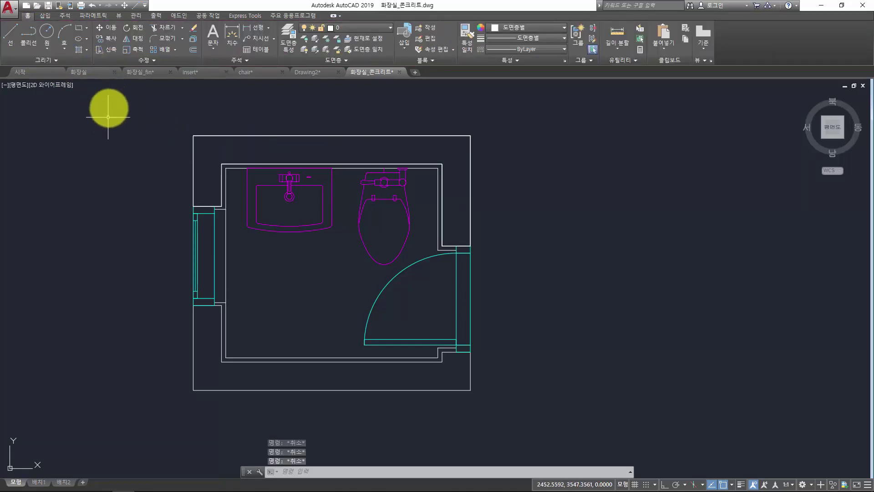
pyautogui.click(230, 133)
pyautogui.write('e')
pyautogui.press('Return')
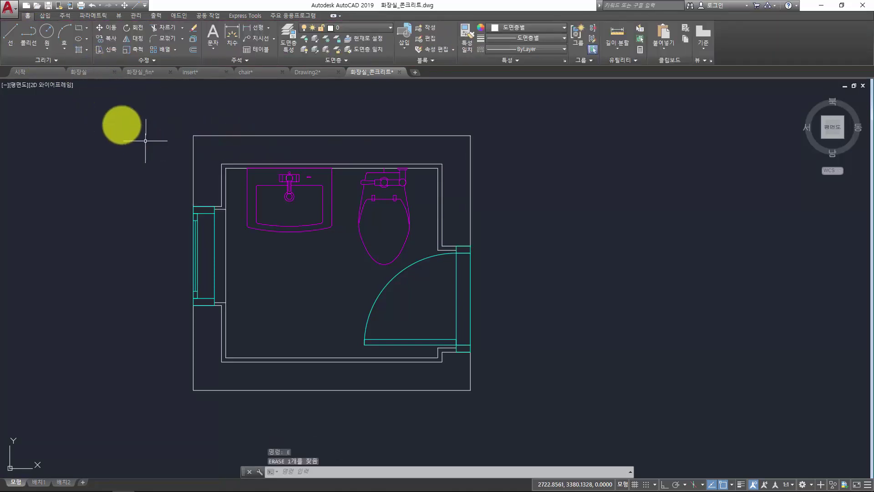
# Step: Hatch the upper and lower walls with the AR-CONC pattern by picking an internal point in each wall
pyautogui.click(87, 50)
pyautogui.click(77, 65)
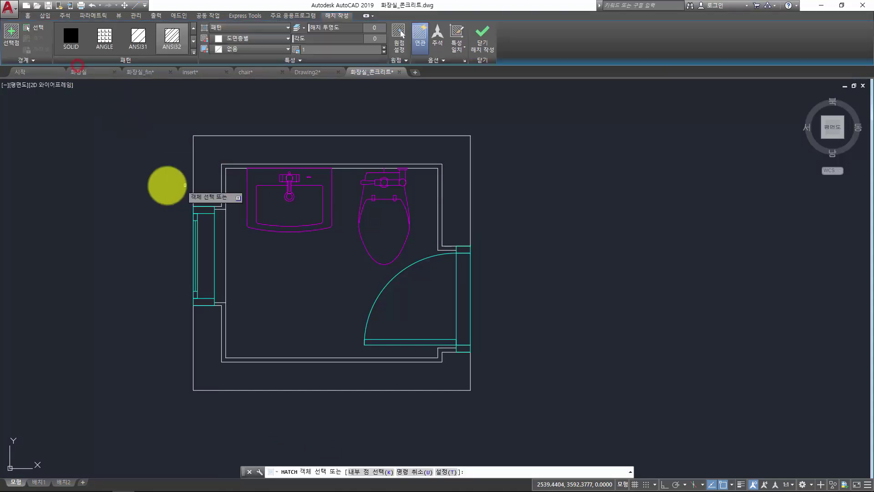
pyautogui.click(18, 40)
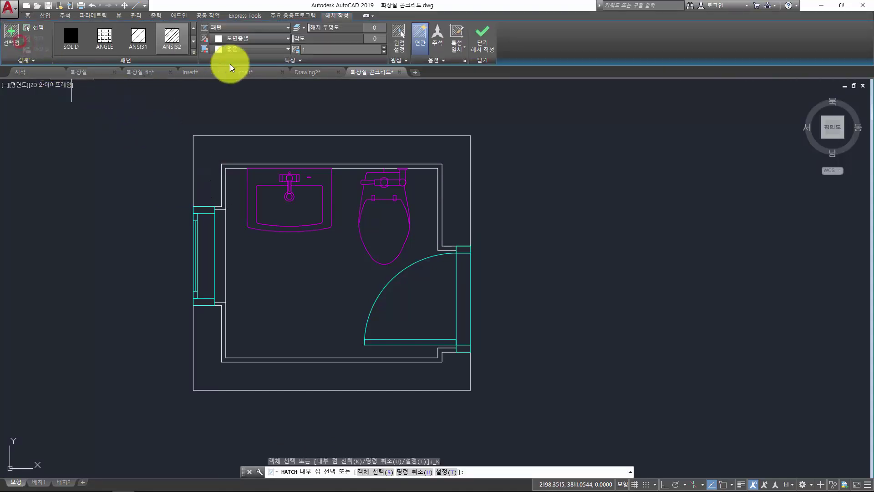
pyautogui.click(193, 54)
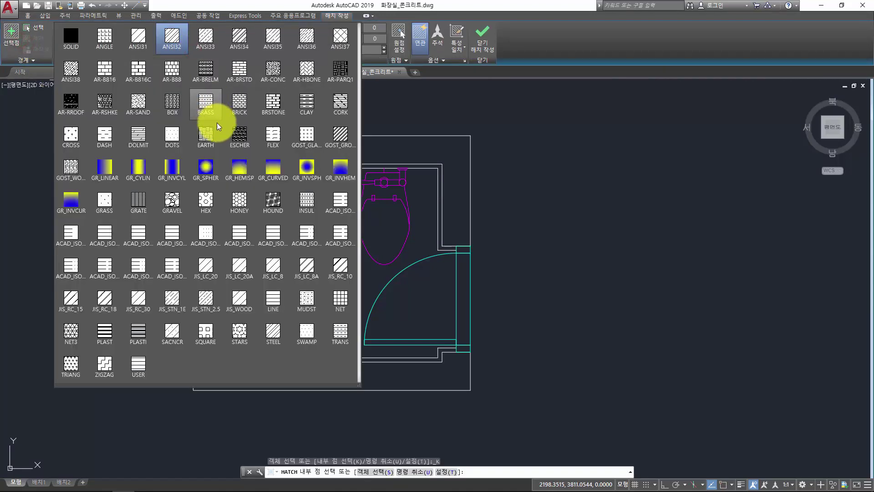
pyautogui.click(275, 74)
pyautogui.click(193, 53)
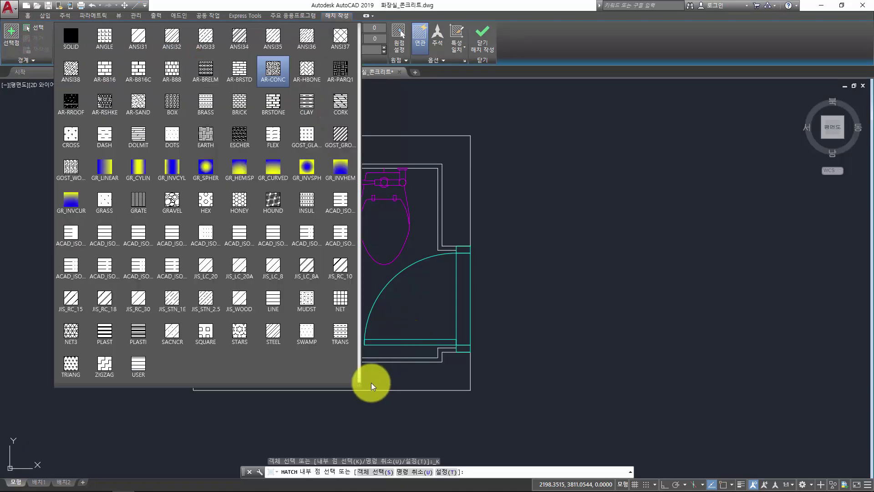
pyautogui.moveTo(361, 386)
pyautogui.mouseDown()
pyautogui.moveTo(279, 254)
pyautogui.moveTo(147, 121)
pyautogui.moveTo(137, 59)
pyautogui.mouseUp()
pyautogui.moveTo(188, 155)
pyautogui.mouseDown()
pyautogui.moveTo(244, 234)
pyautogui.moveTo(279, 238)
pyautogui.moveTo(404, 306)
pyautogui.mouseUp()
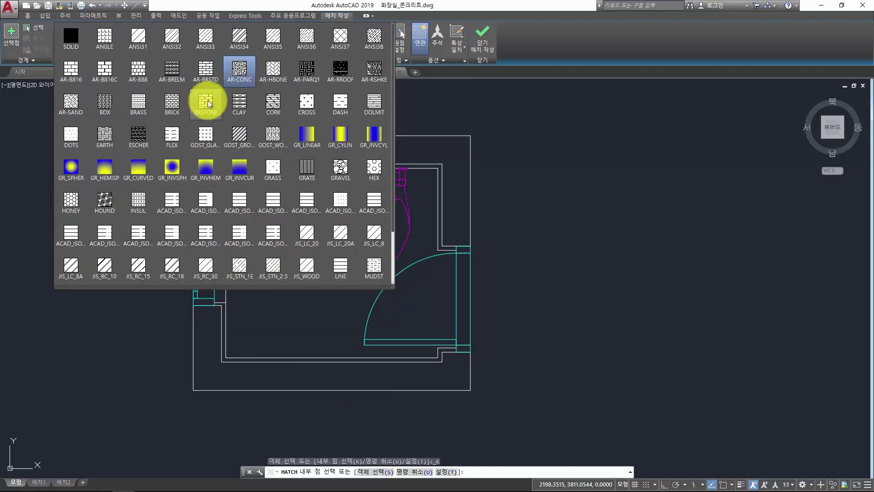
pyautogui.click(256, 75)
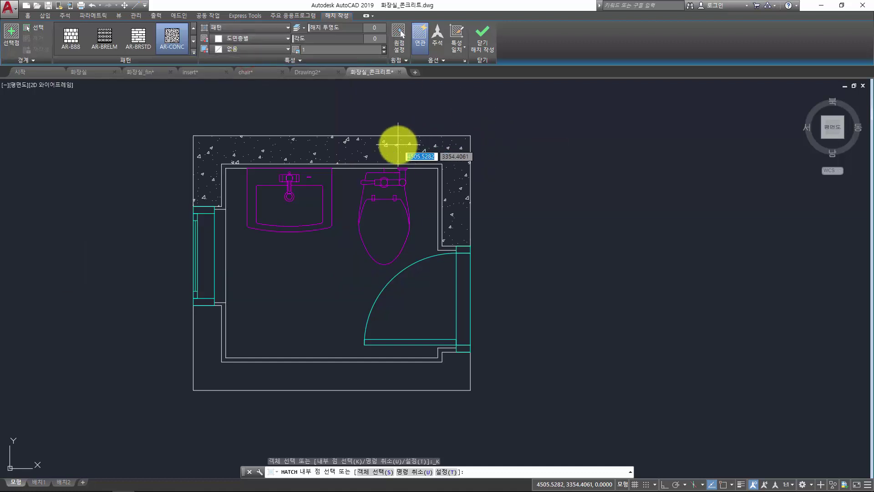
pyautogui.click(383, 148)
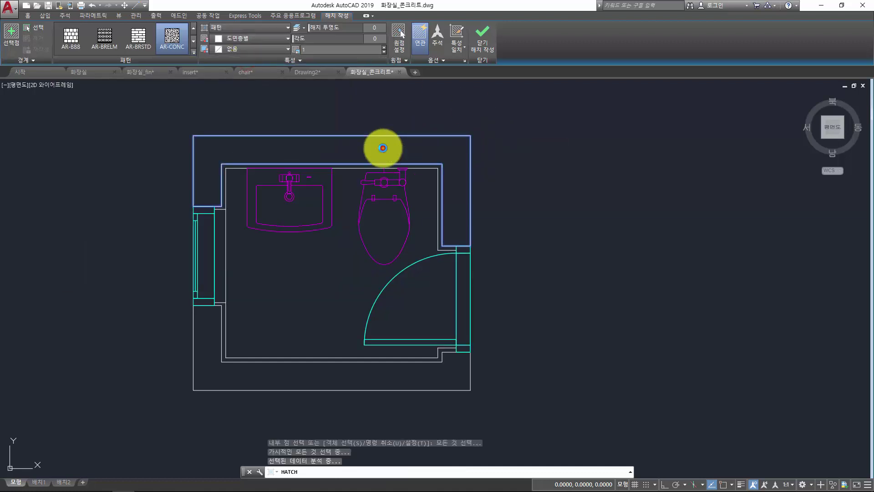
pyautogui.click(207, 329)
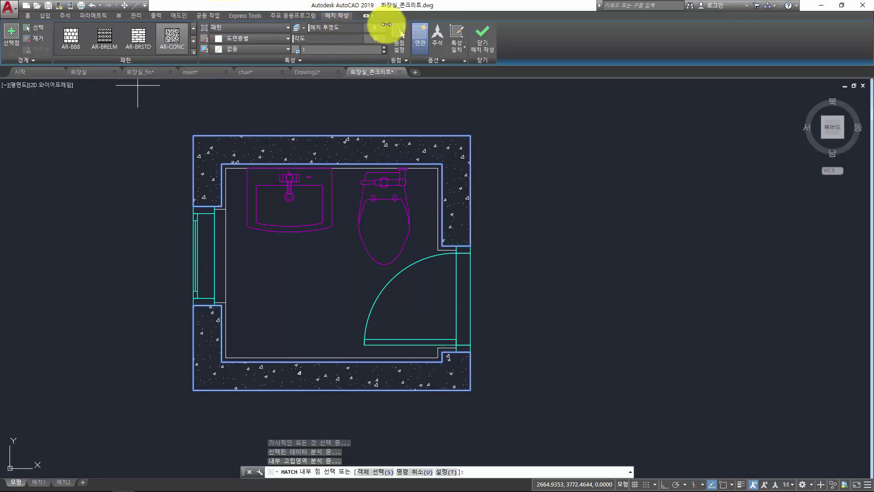
# Step: Assign the wall hatch to the hatch layer
pyautogui.click(226, 59)
pyautogui.click(243, 71)
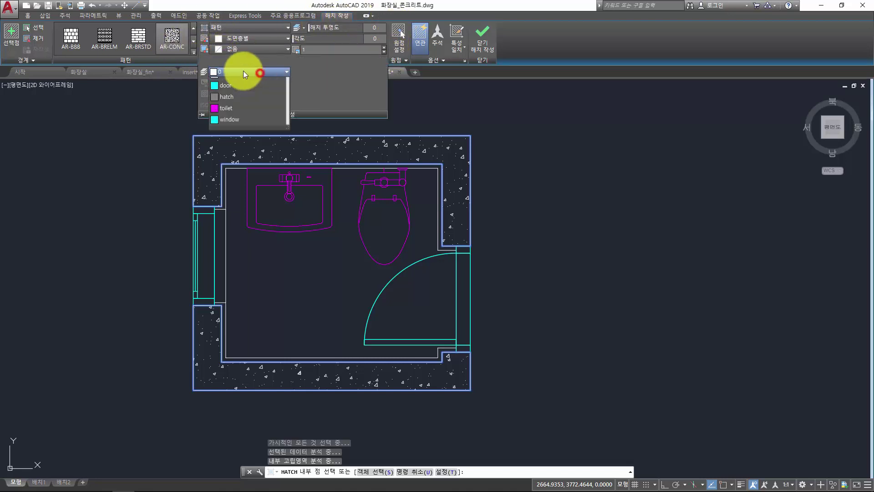
pyautogui.click(232, 129)
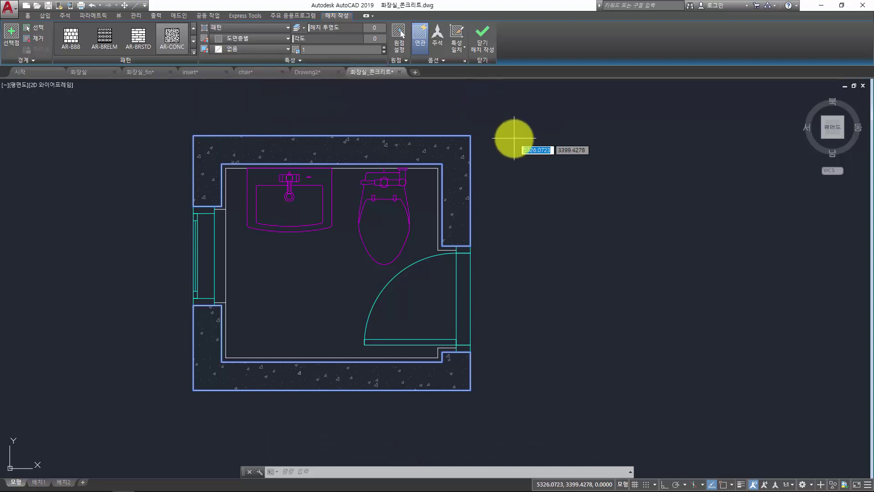
# Step: Examine the available hatch types and patterns for the wall hatch, keeping AR-CONC
pyautogui.click(234, 60)
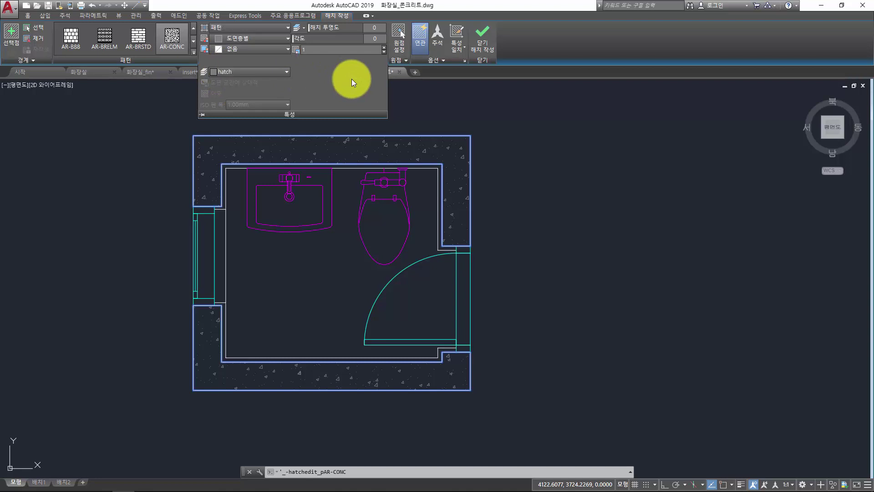
pyautogui.click(261, 31)
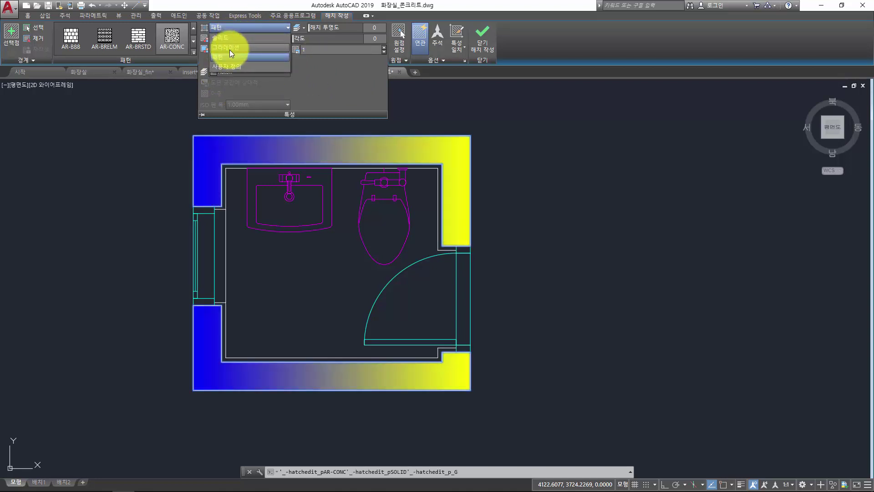
pyautogui.click(193, 51)
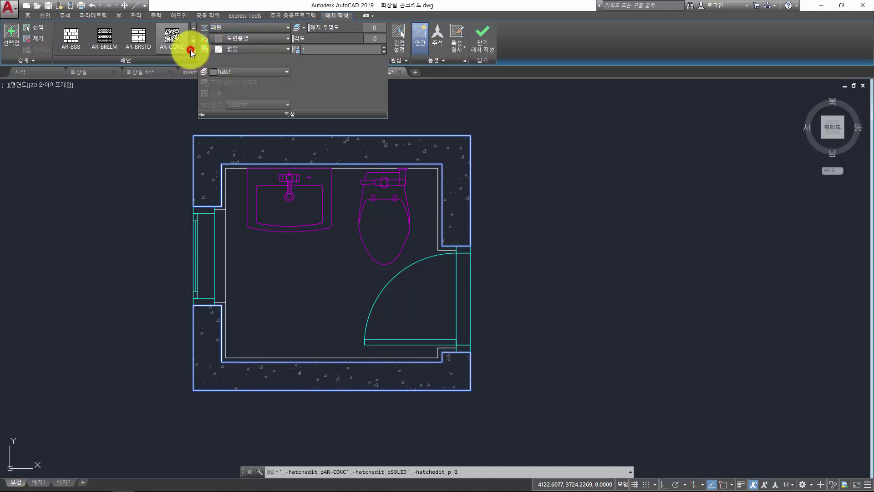
pyautogui.click(193, 50)
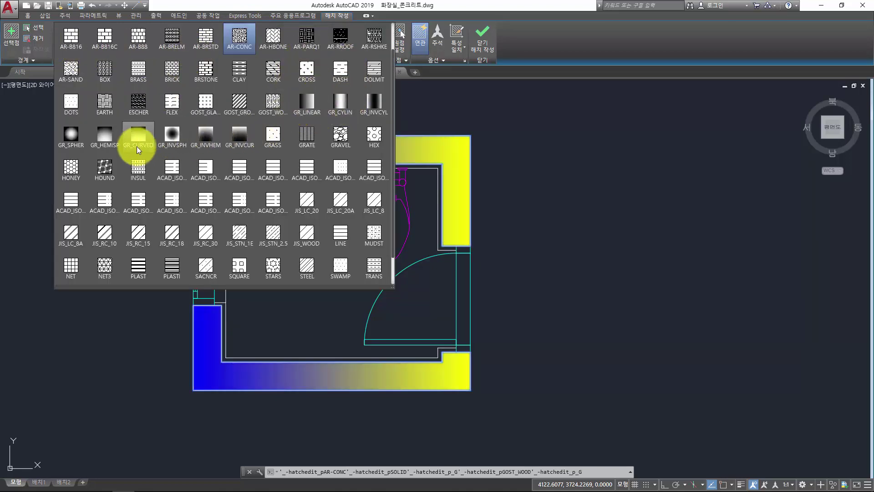
pyautogui.click(237, 36)
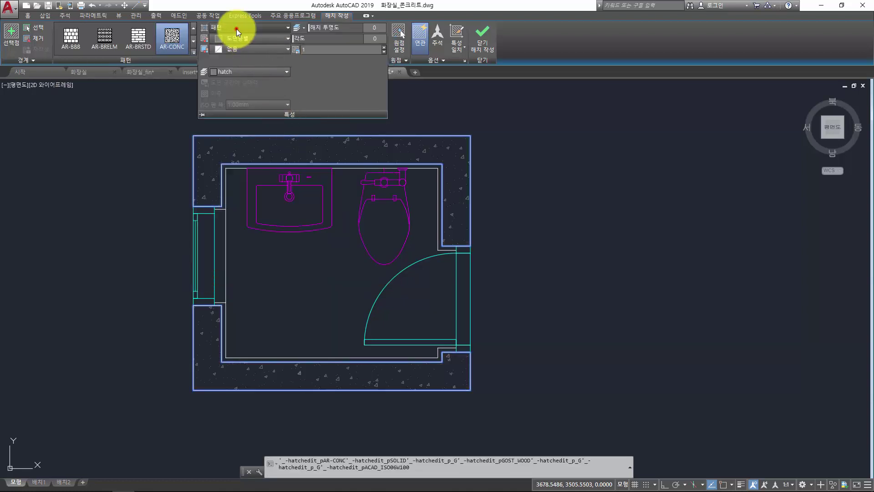
pyautogui.click(236, 28)
pyautogui.click(230, 31)
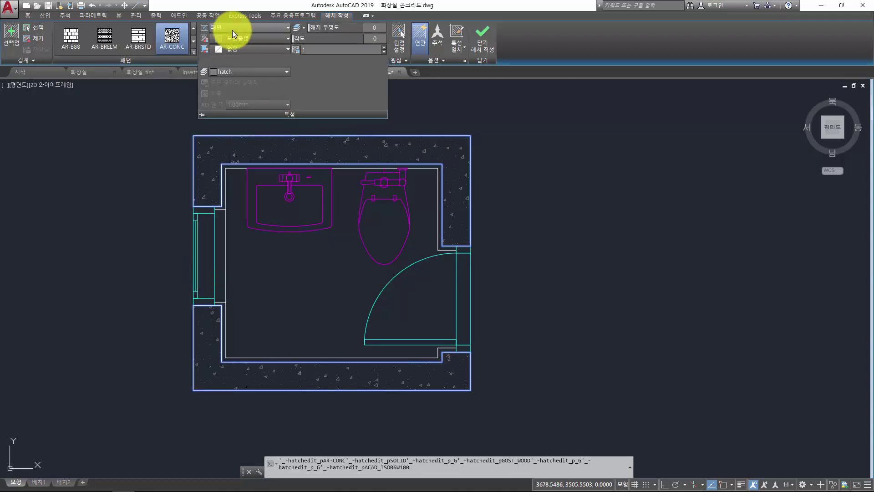
# Step: Set the wall hatch's colour to ByLayer with no background colour and finish the hatch
pyautogui.click(235, 37)
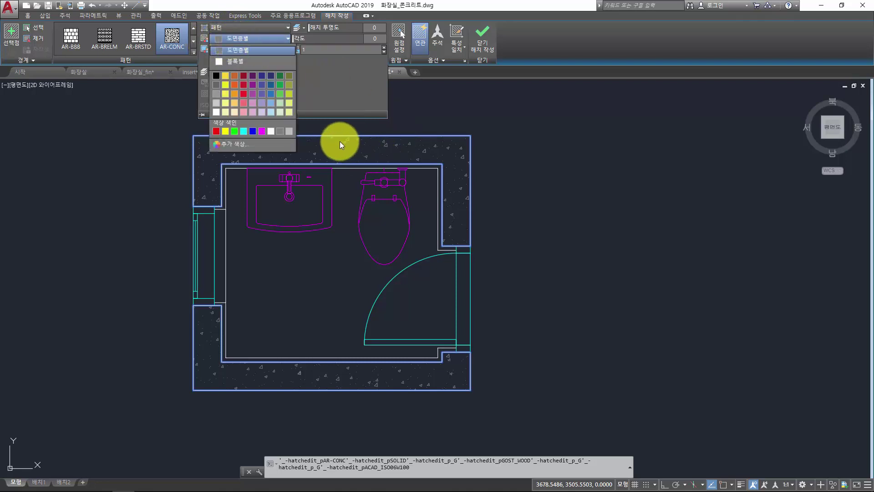
pyautogui.click(249, 51)
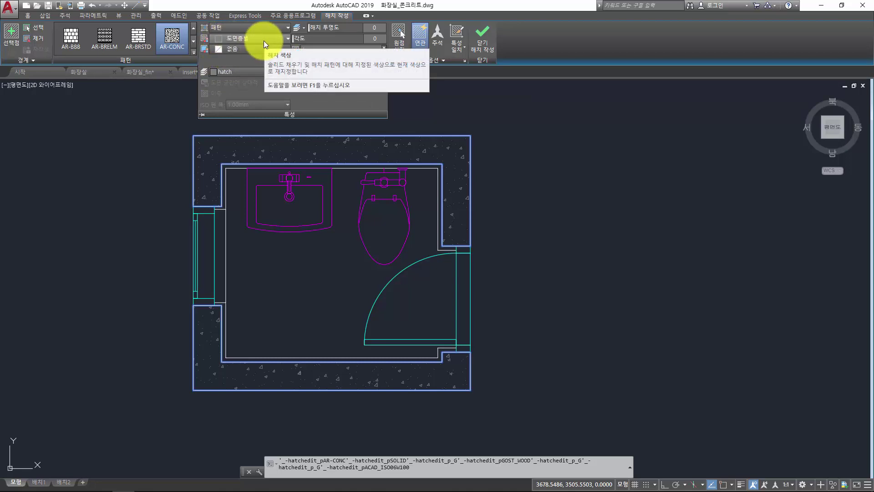
pyautogui.click(242, 50)
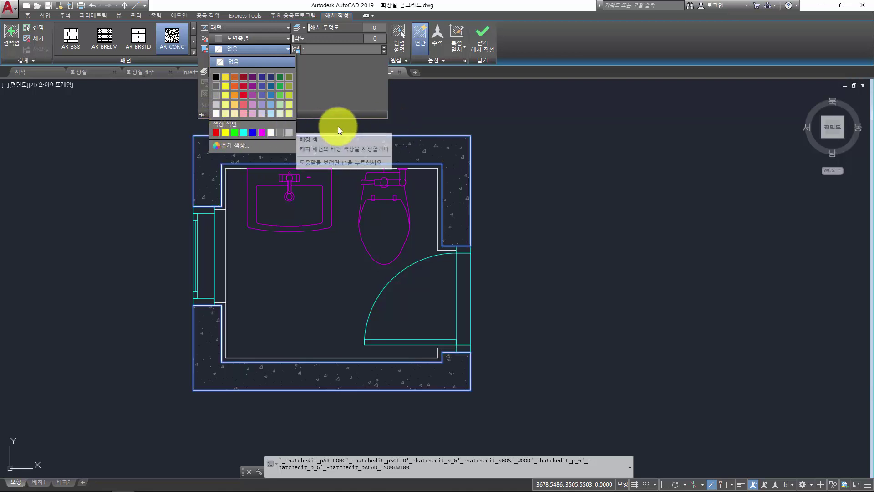
pyautogui.click(229, 62)
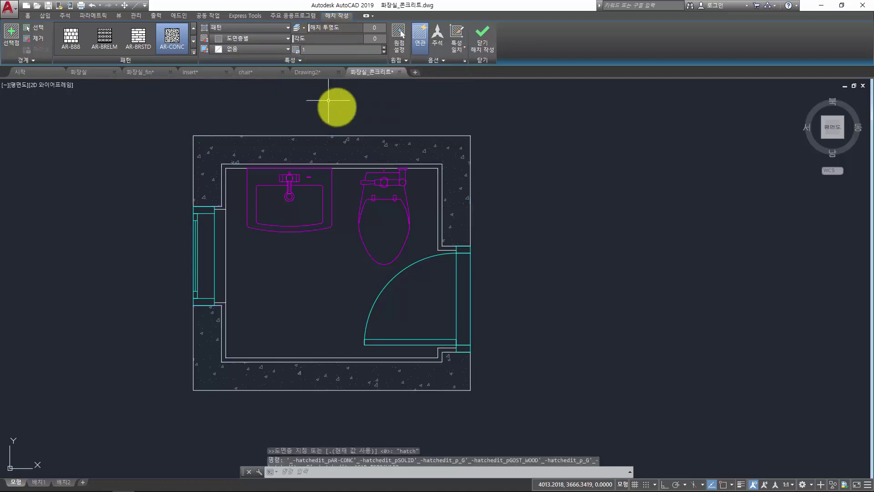
pyautogui.press('Return')
# Step: Draw a rectangle over the plan's outer wall outline from its upper-left to its lower-right corner and select it
pyautogui.moveTo(503, 171); pyautogui.dragTo(443, 168, button='middle')
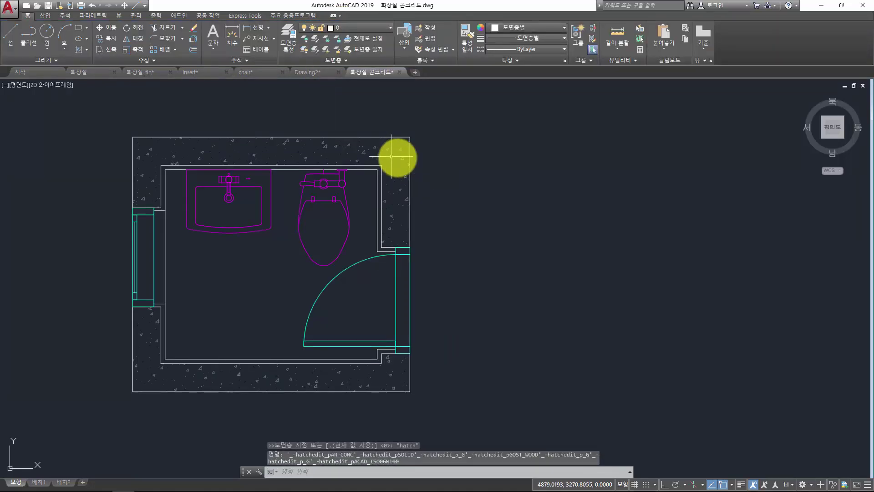
pyautogui.moveTo(391, 156); pyautogui.dragTo(437, 156, button='middle')
pyautogui.write('rec')
pyautogui.press('Return')
pyautogui.click(179, 135)
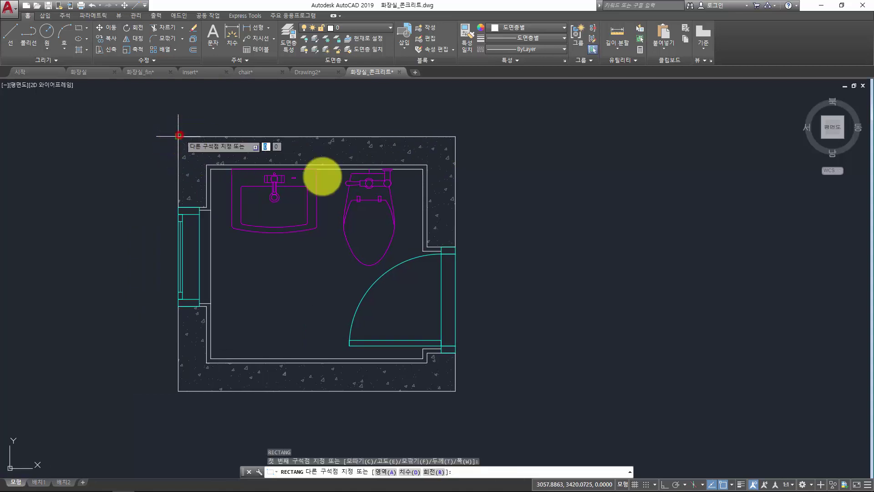
pyautogui.click(456, 391)
pyautogui.click(456, 365)
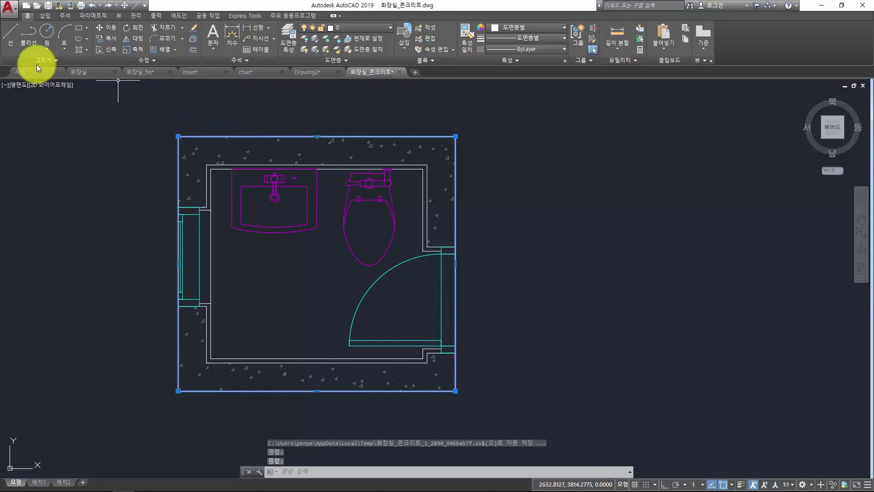
# Step: Hatch the outer rectangle with the SOLID pattern by selecting it as the boundary object
pyautogui.write('h')
pyautogui.press('Return')
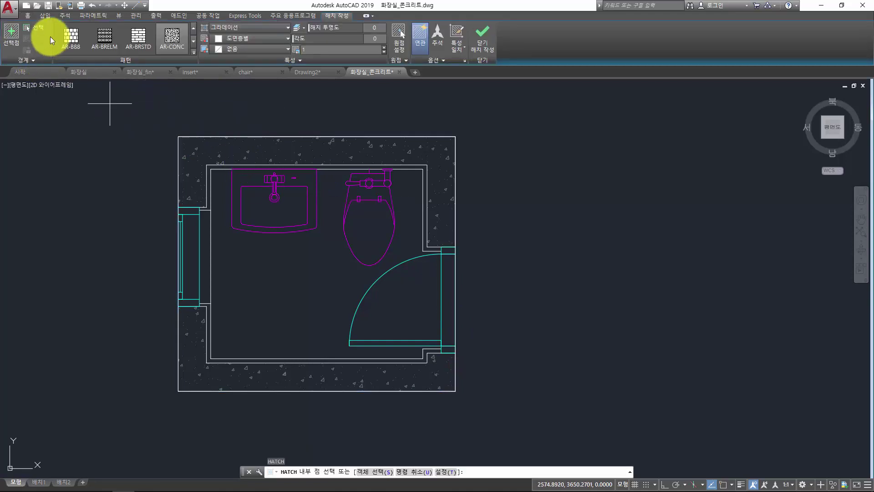
pyautogui.click(40, 26)
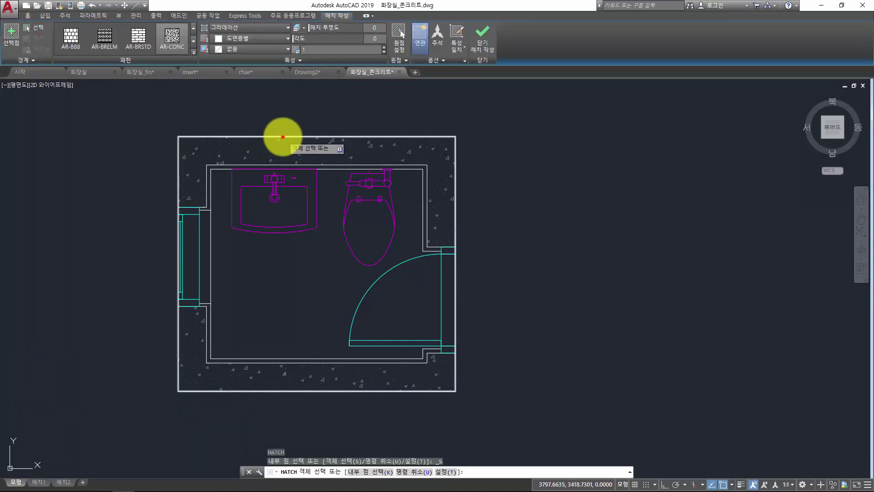
pyautogui.click(282, 137)
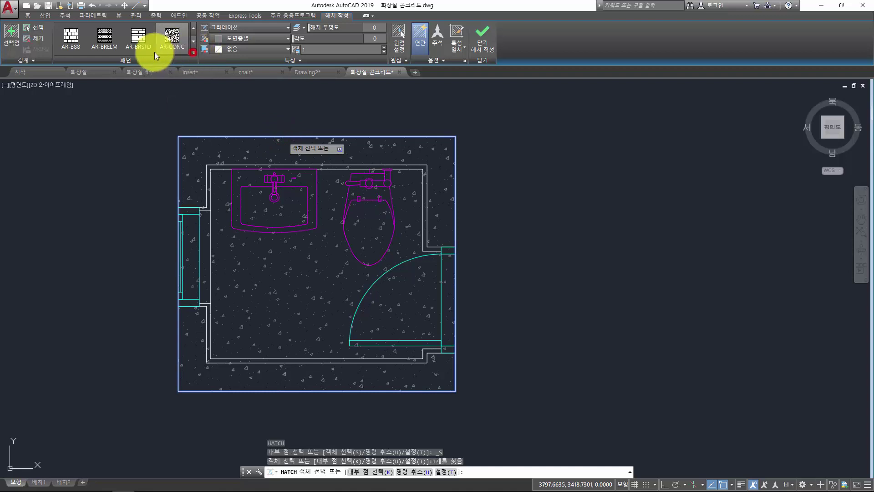
pyautogui.click(193, 52)
pyautogui.scroll(2, 78, 38)
pyautogui.click(77, 38)
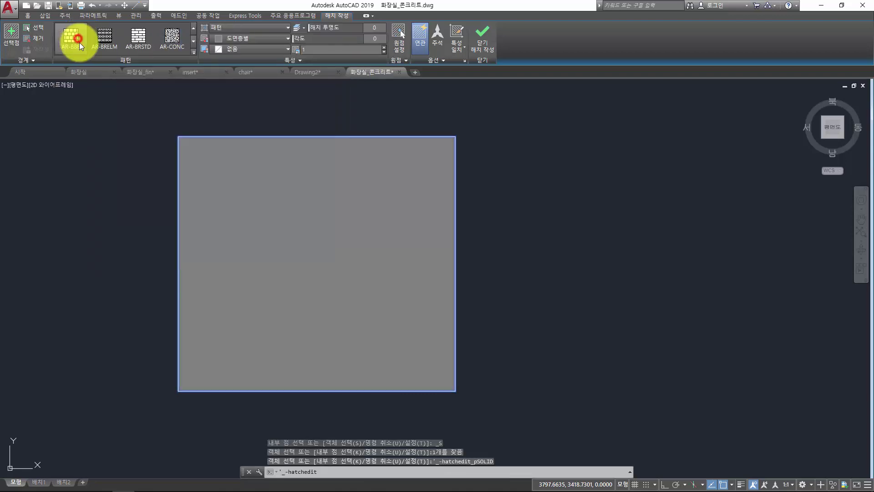
# Step: Set the solid hatch's colour to red and its transparency to 72
pyautogui.click(234, 38)
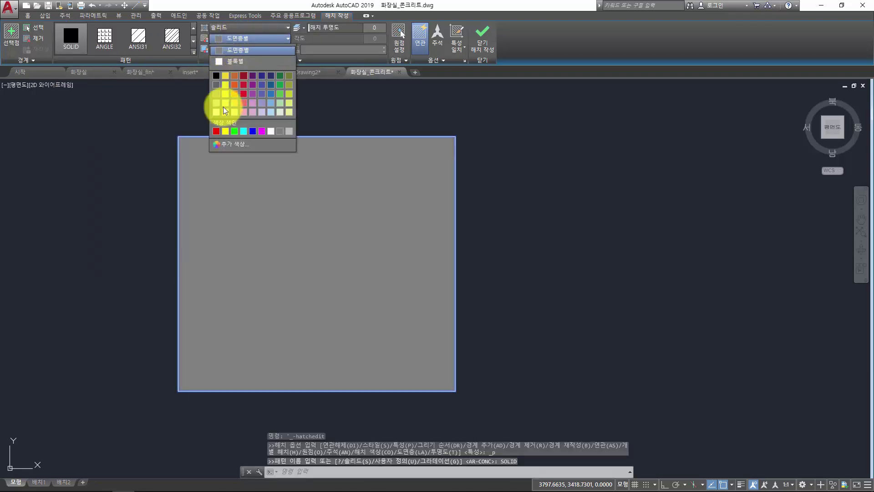
pyautogui.click(217, 130)
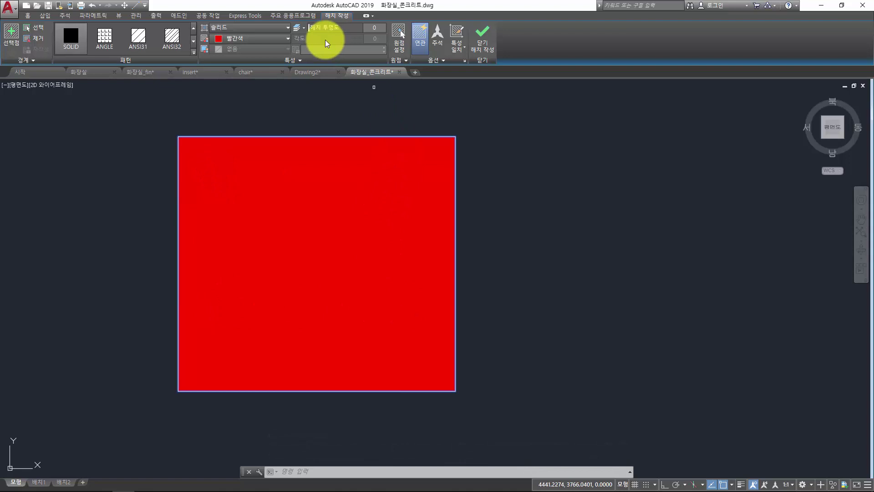
pyautogui.moveTo(312, 27); pyautogui.dragTo(377, 27)
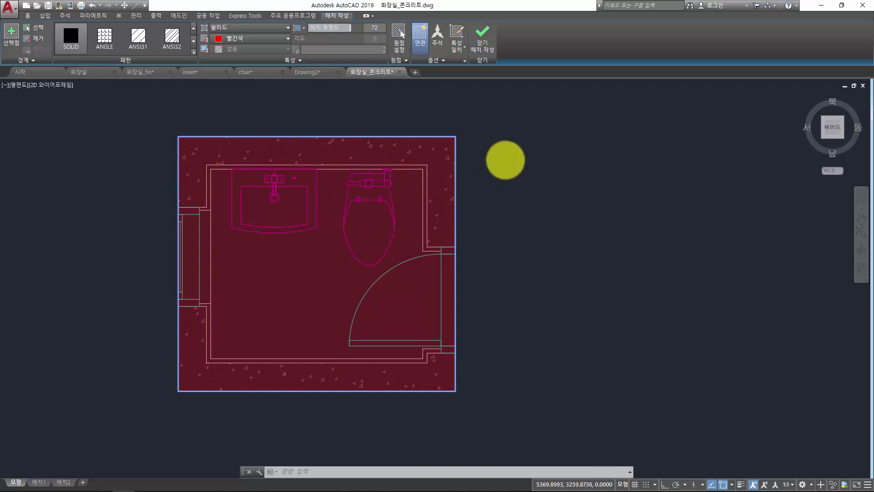
# Step: Set the transparency of the outer rectangle's red hatch to 56 and change its pattern to DOTS
pyautogui.scroll(-5, 506, 160)
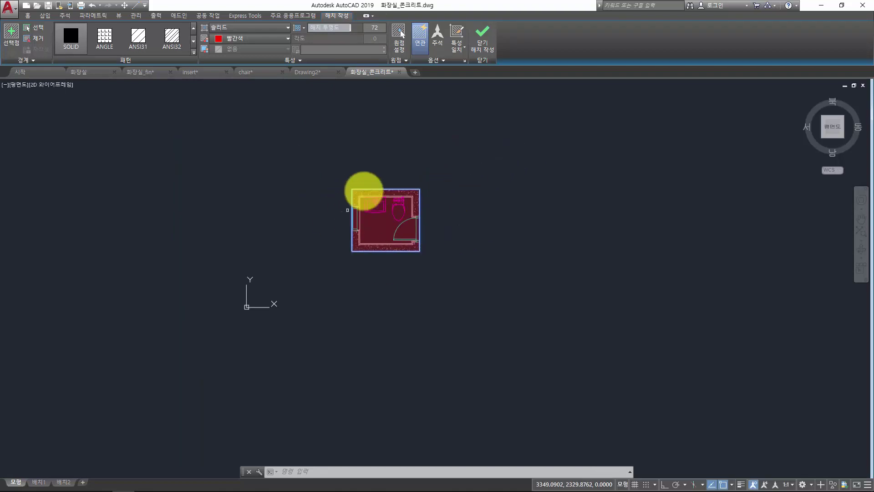
pyautogui.scroll(5, 377, 195)
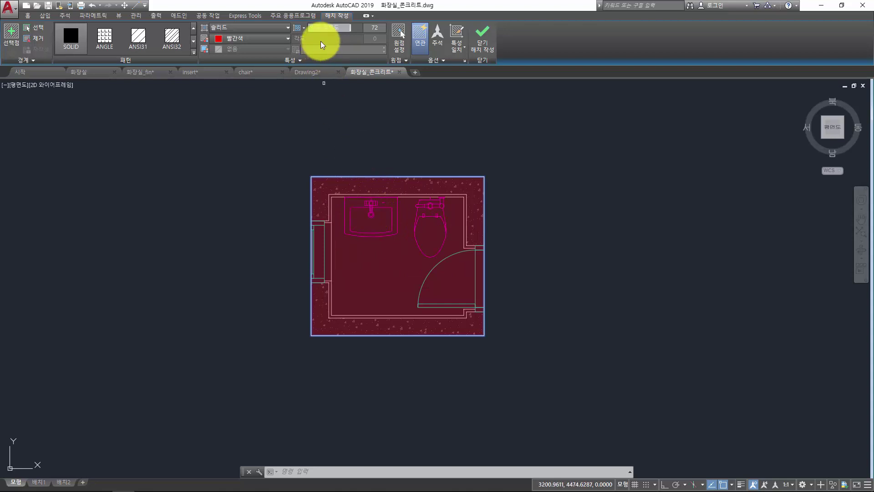
pyautogui.moveTo(348, 28); pyautogui.dragTo(334, 29)
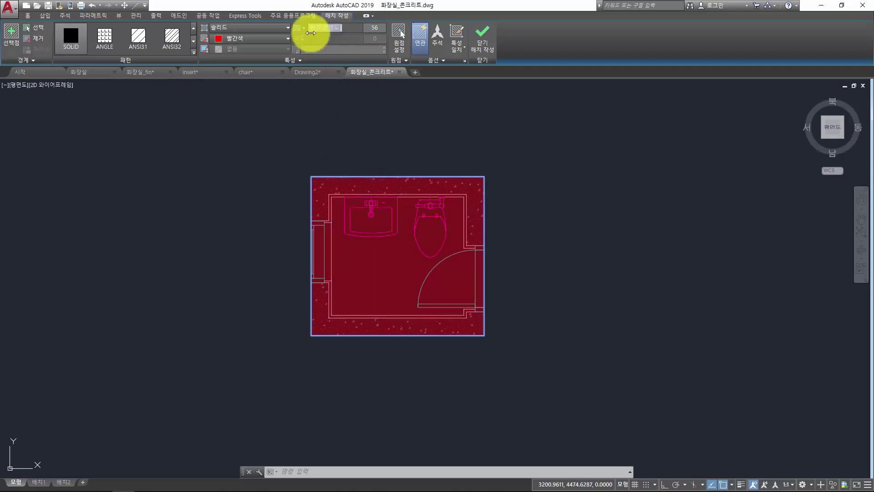
pyautogui.click(194, 51)
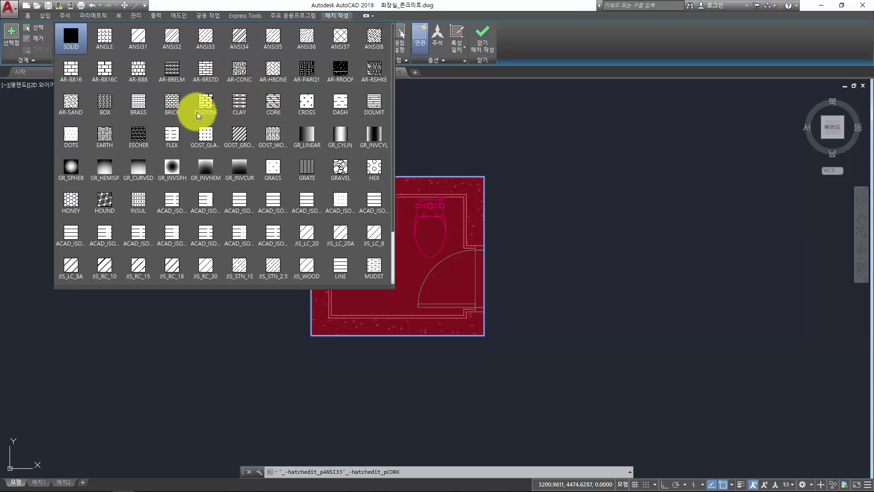
pyautogui.scroll(-2, 163, 173)
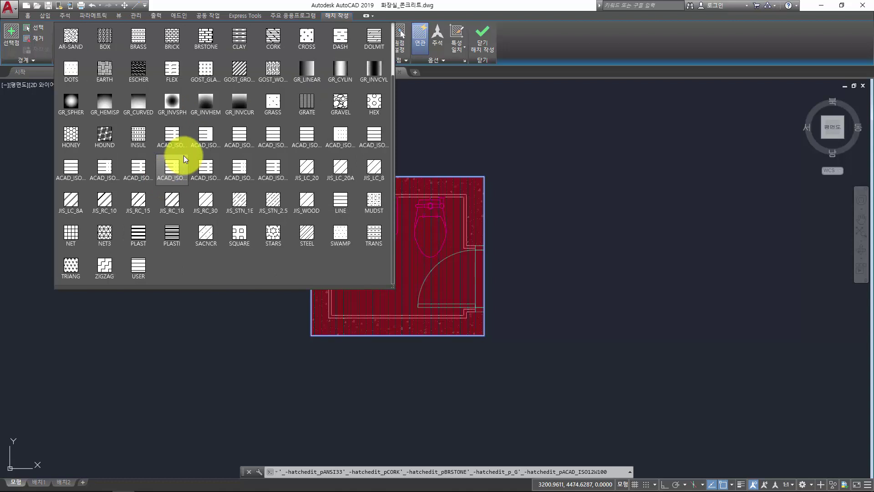
pyautogui.click(76, 76)
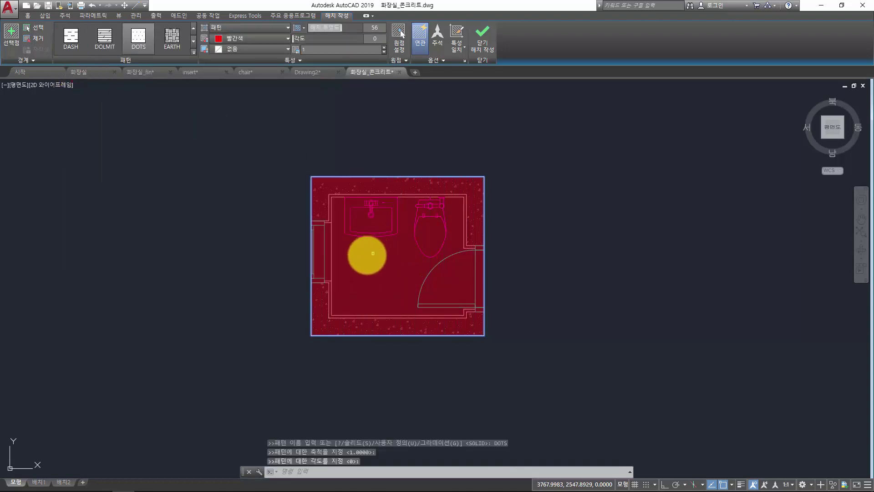
# Step: Set the scale of the rectangle's DOTS hatch to 100
pyautogui.scroll(4, 332, 259)
pyautogui.scroll(3, 331, 258)
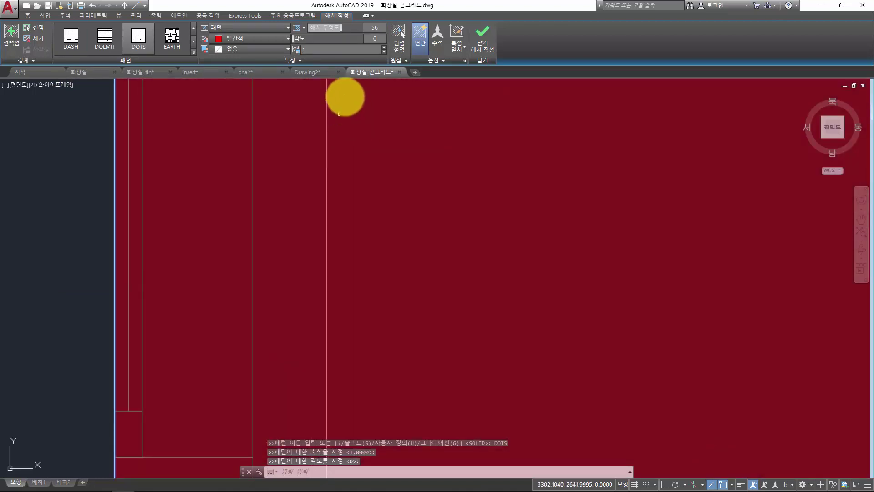
pyautogui.click(304, 49)
pyautogui.doubleClick(334, 48)
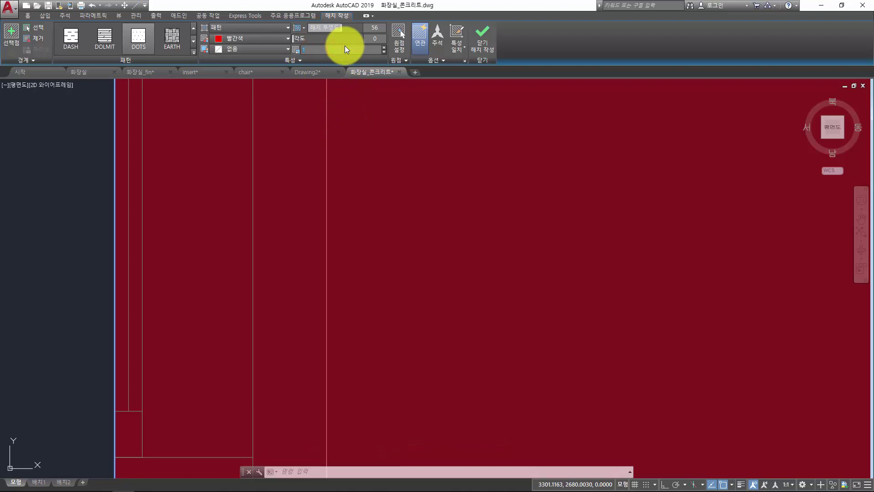
pyautogui.write('100')
pyautogui.press('Return')
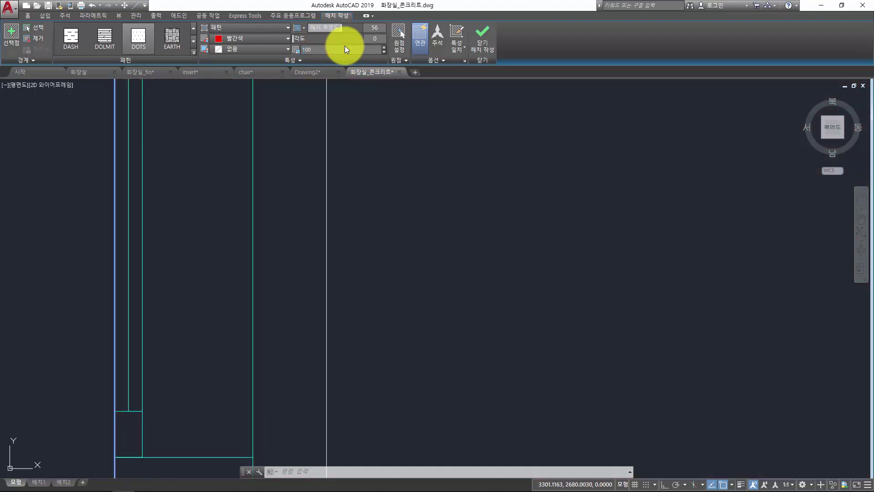
# Step: Set the DOTS hatch's scale to 10 and its transparency to 0
pyautogui.doubleClick(337, 48)
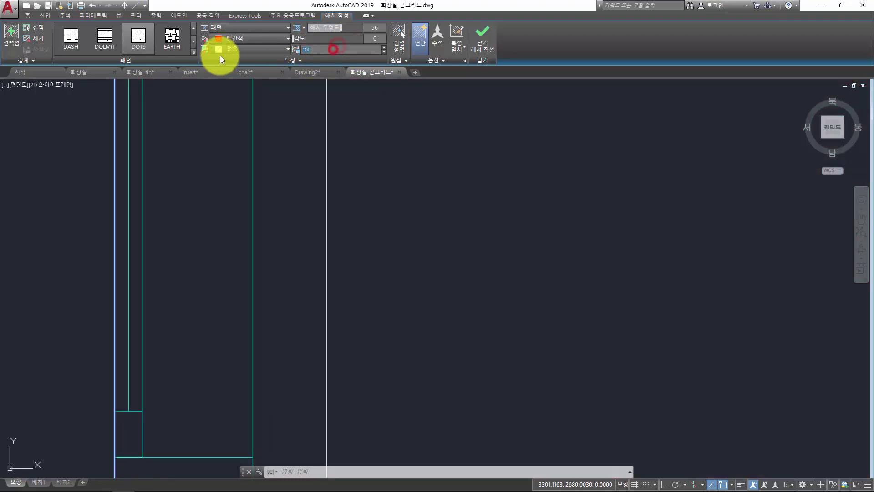
pyautogui.scroll(-6, 455, 186)
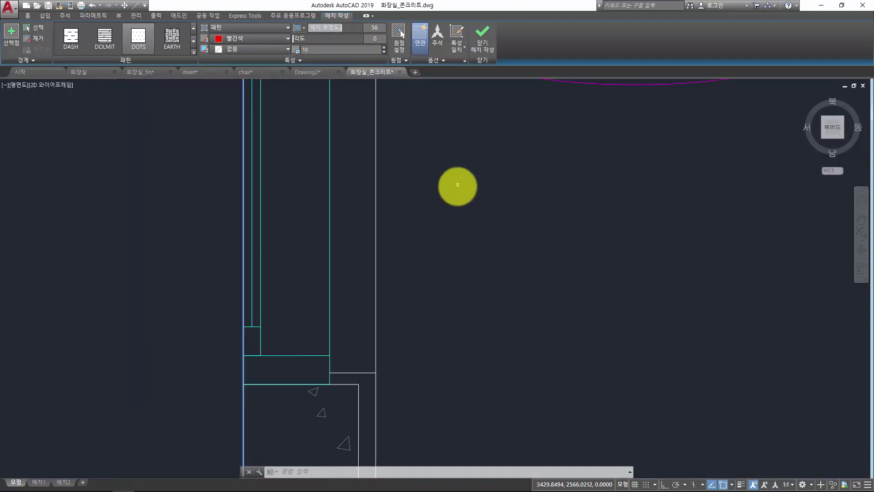
pyautogui.scroll(4, 501, 186)
pyautogui.scroll(-5, 501, 186)
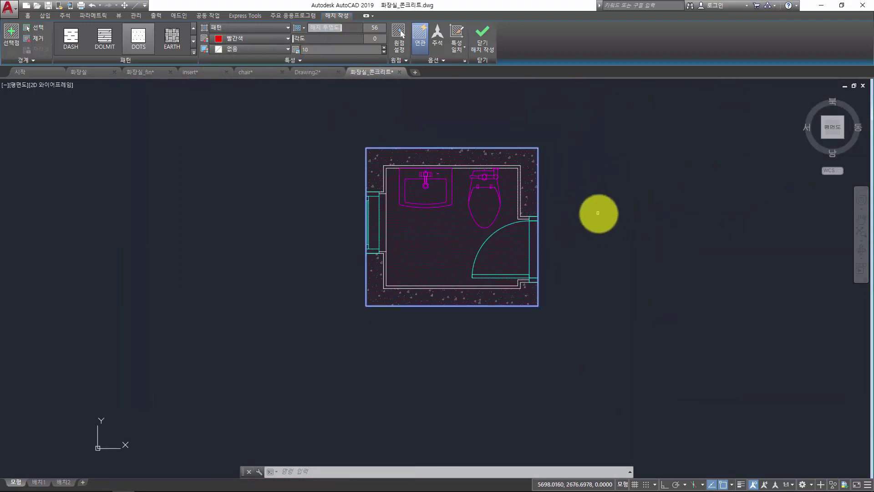
pyautogui.moveTo(341, 28); pyautogui.dragTo(254, 26)
pyautogui.scroll(4, 569, 223)
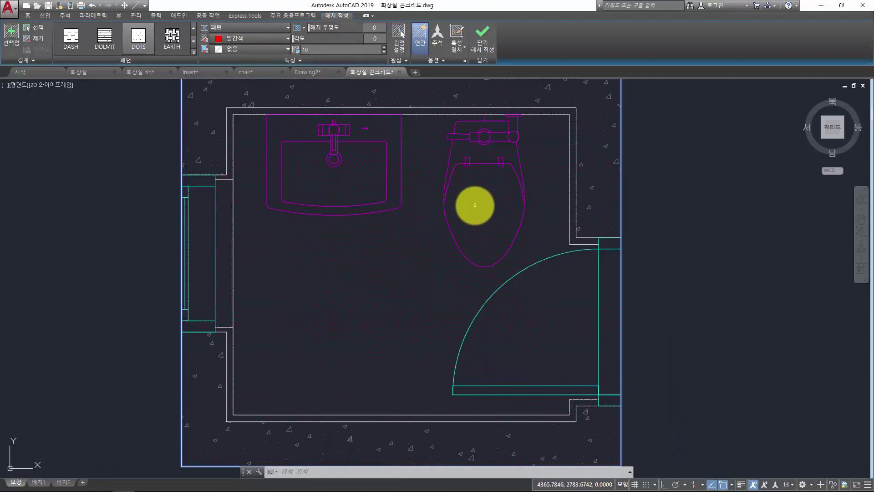
pyautogui.scroll(-5, 475, 205)
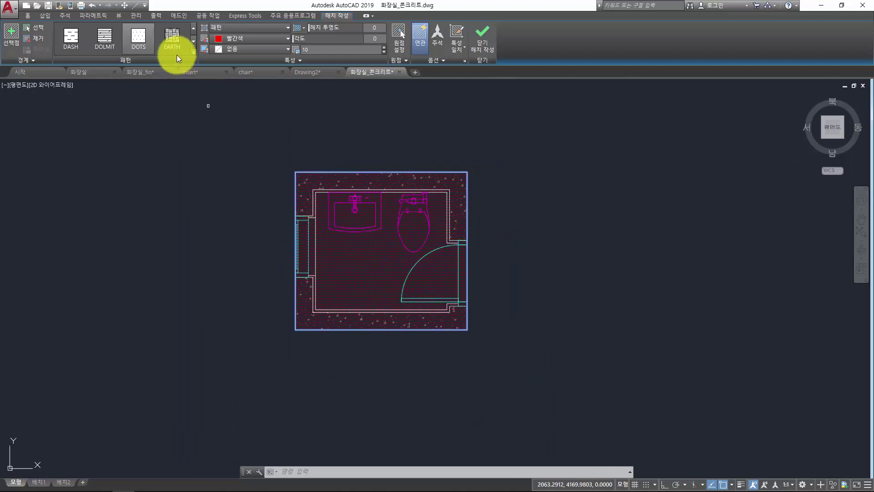
# Step: Finish the red DOTS hatch and erase it from the bathroom plan
pyautogui.click(173, 44)
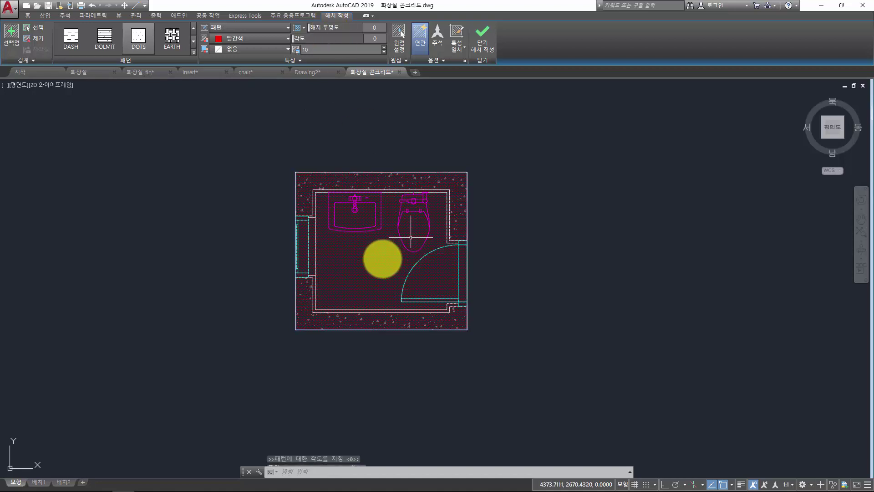
pyautogui.press('Escape')
pyautogui.press('Escape')
pyautogui.click(374, 259)
pyautogui.press('Delete')
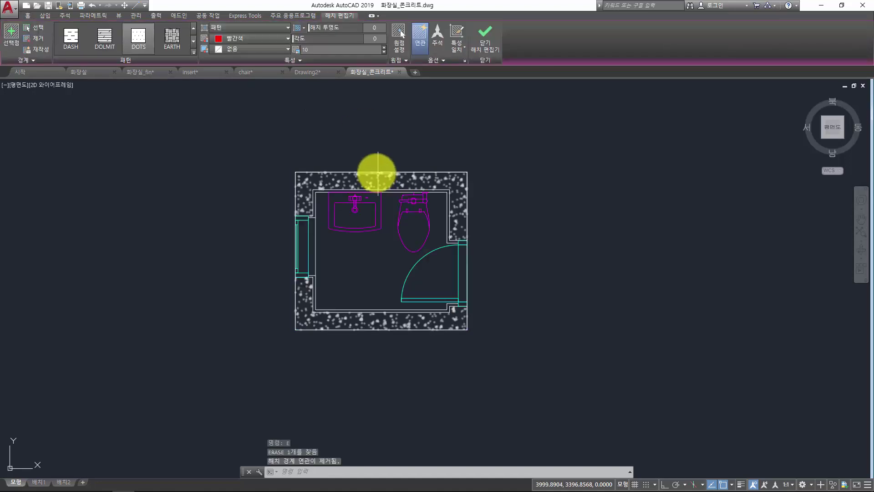
# Step: Select the concrete wall hatch and change its pattern to ANSI31 at scale 10
pyautogui.click(377, 172)
pyautogui.press('Escape')
pyautogui.click(374, 175)
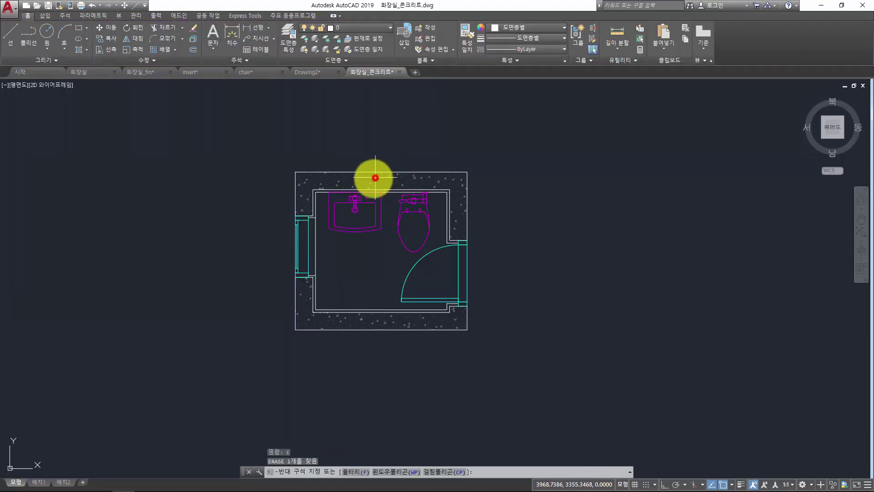
pyautogui.click(366, 181)
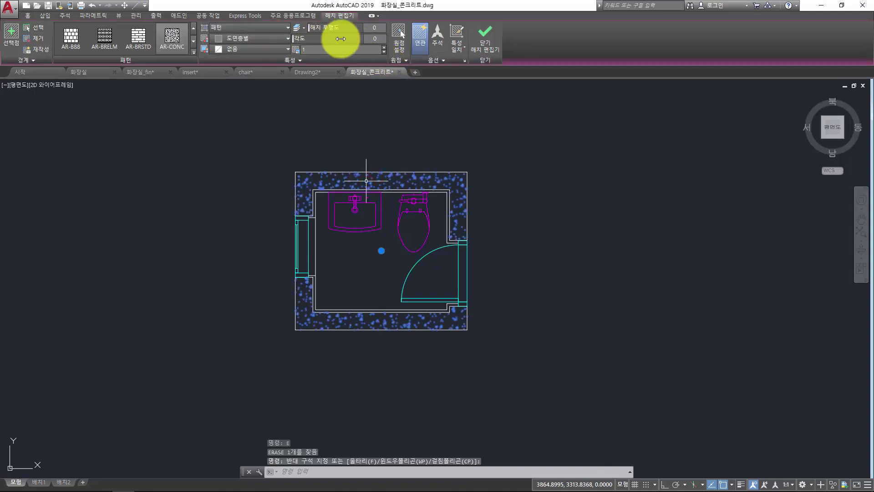
pyautogui.click(171, 44)
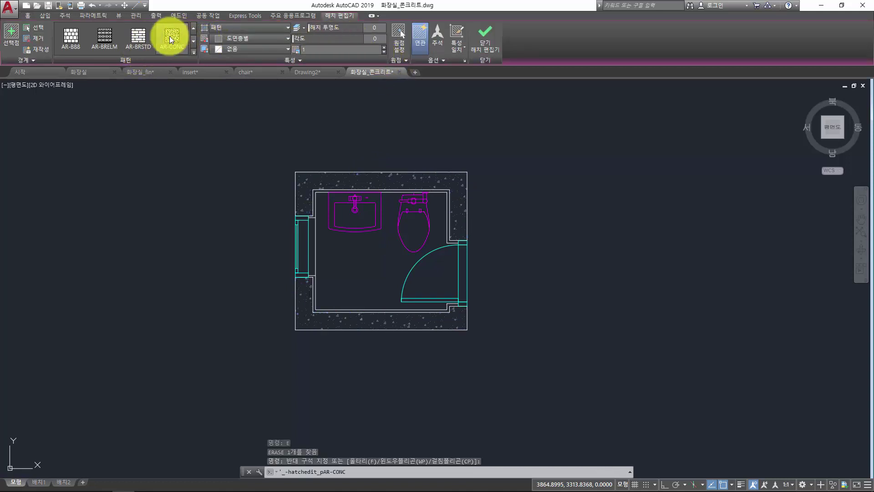
pyautogui.scroll(3, 170, 37)
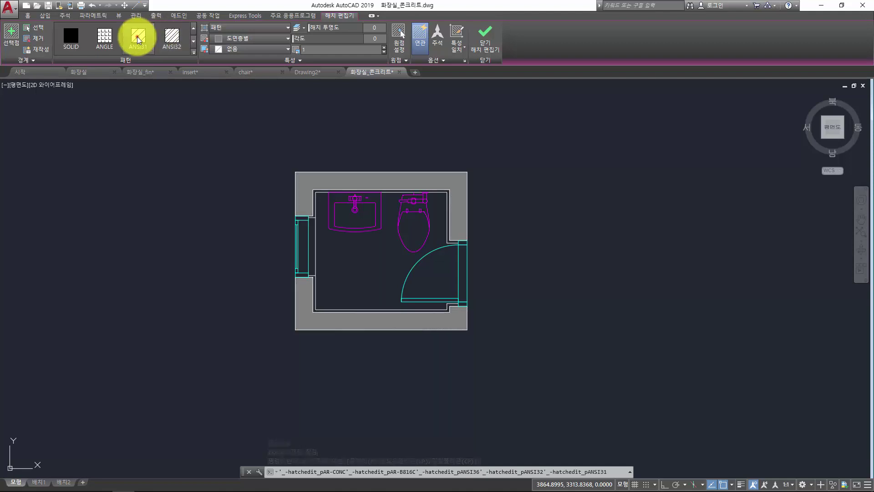
pyautogui.click(139, 40)
pyautogui.write('10')
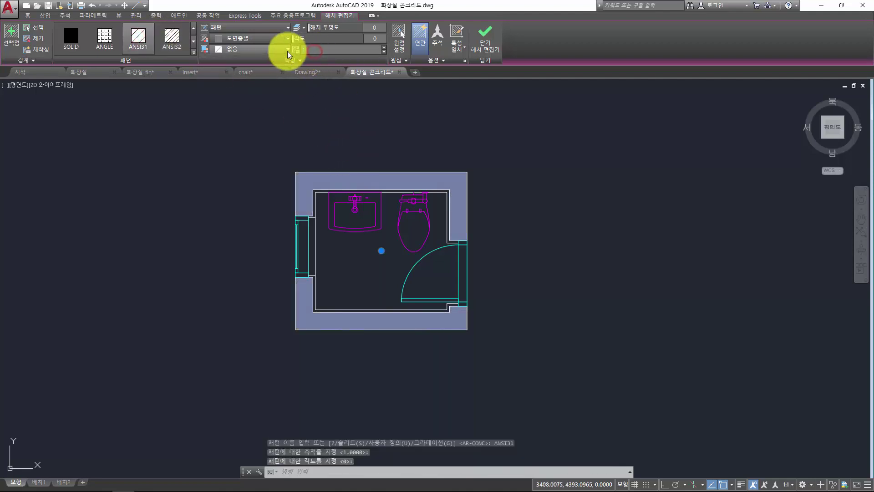
pyautogui.press('Return')
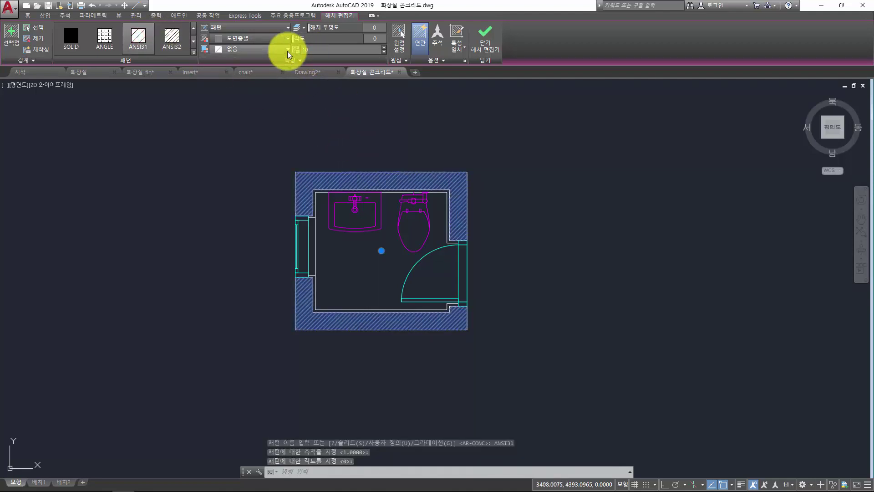
# Step: Rotate the ANSI31 wall hatch to an angle of 90 degrees, then return the angle to 0
pyautogui.scroll(5, 347, 189)
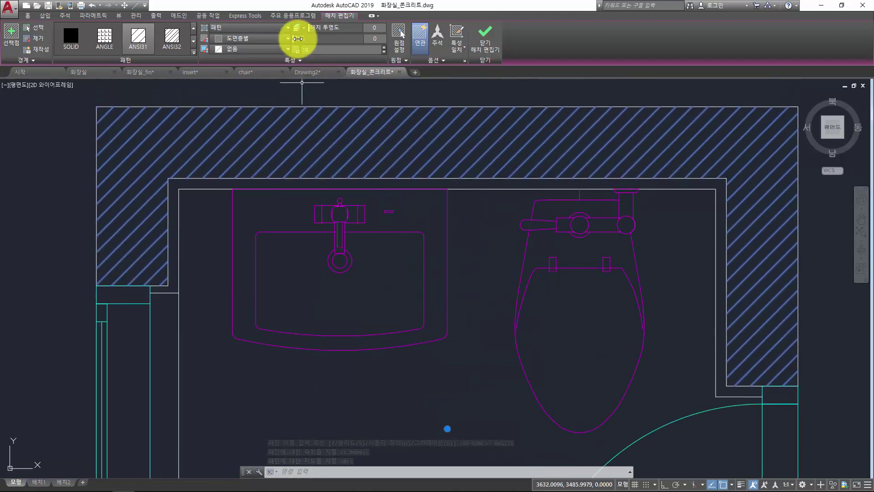
pyautogui.moveTo(296, 38)
pyautogui.mouseDown()
pyautogui.moveTo(348, 39)
pyautogui.moveTo(290, 37)
pyautogui.mouseUp()
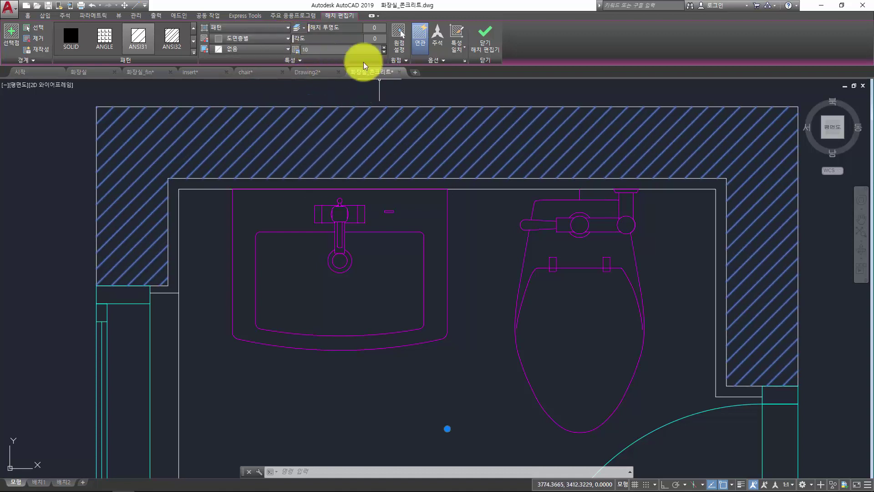
pyautogui.moveTo(298, 38); pyautogui.dragTo(329, 40)
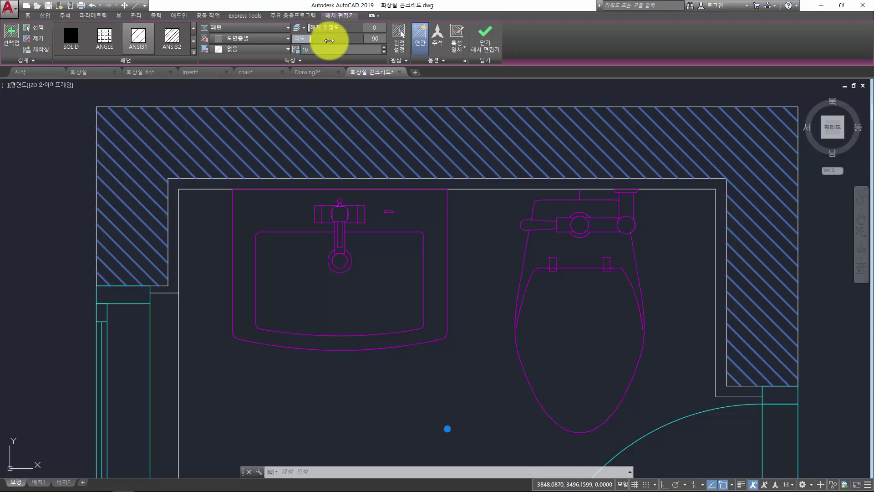
pyautogui.moveTo(330, 41); pyautogui.dragTo(283, 37)
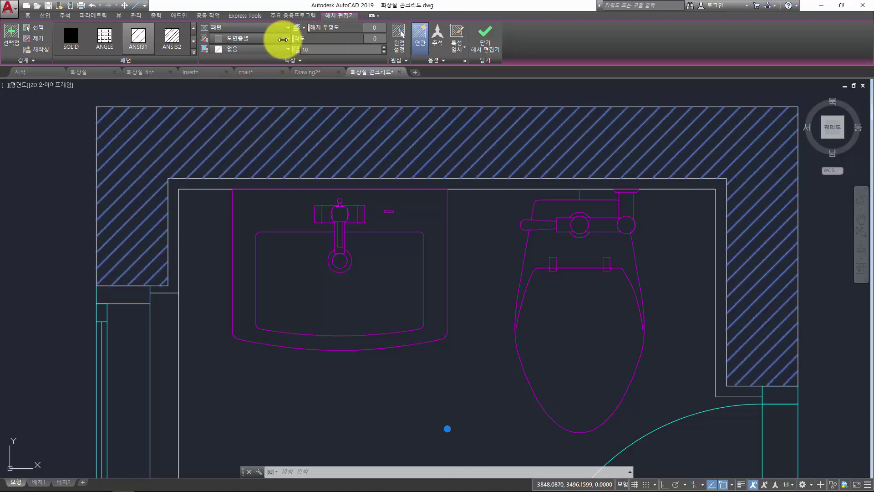
# Step: Change the wall hatch's pattern back to AR-CONC and set its scale to 1
pyautogui.click(310, 59)
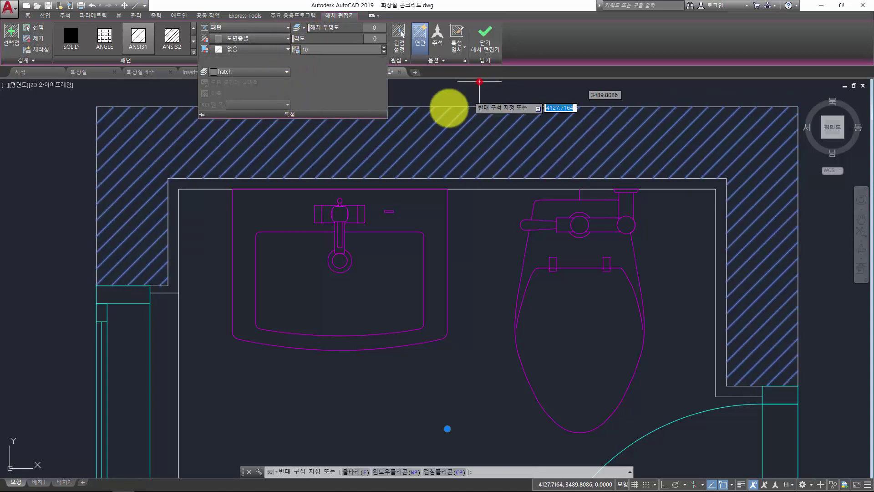
pyautogui.click(451, 95)
pyautogui.scroll(-5, 450, 94)
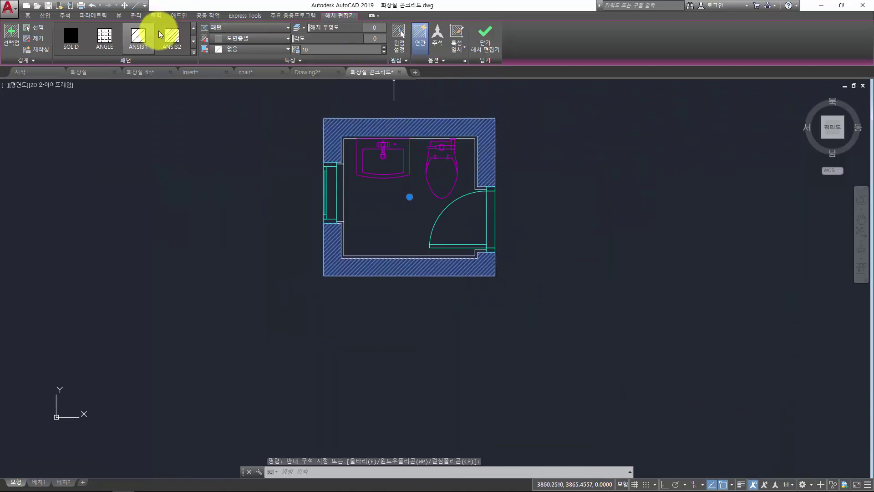
pyautogui.click(191, 53)
pyautogui.click(171, 130)
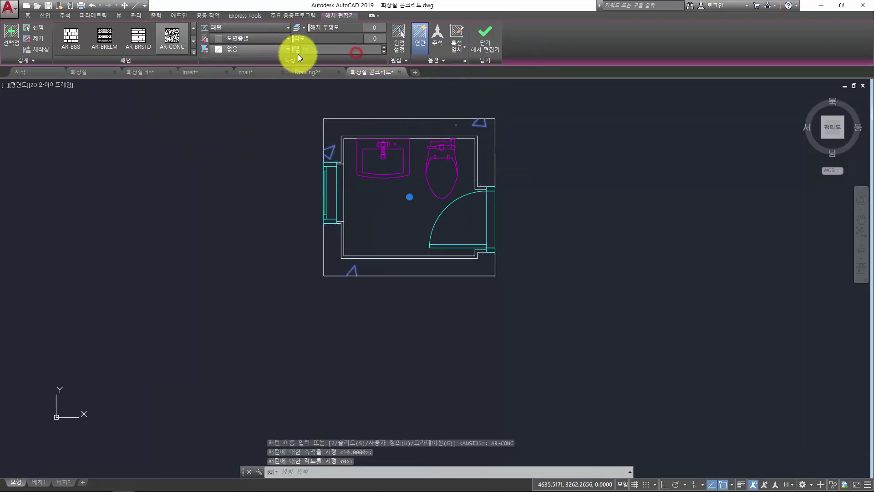
pyautogui.click(315, 51)
pyautogui.write('1')
pyautogui.press('Return')
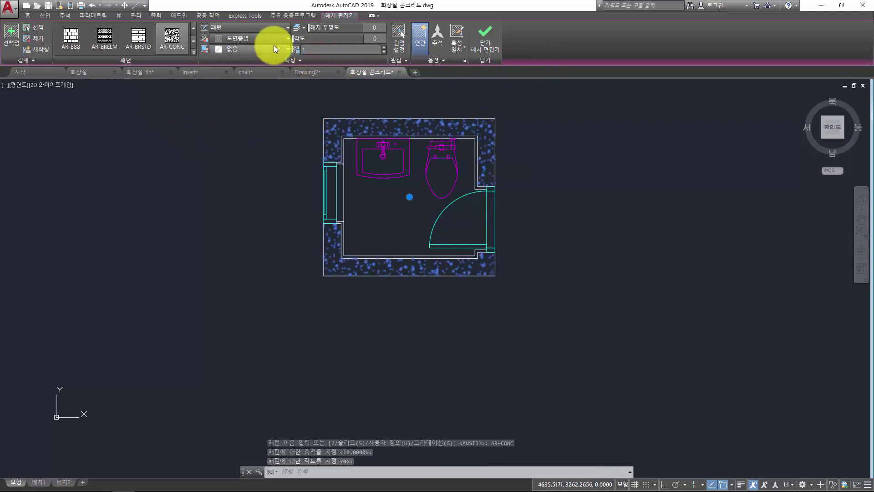
pyautogui.moveTo(498, 114); pyautogui.dragTo(477, 122, button='middle')
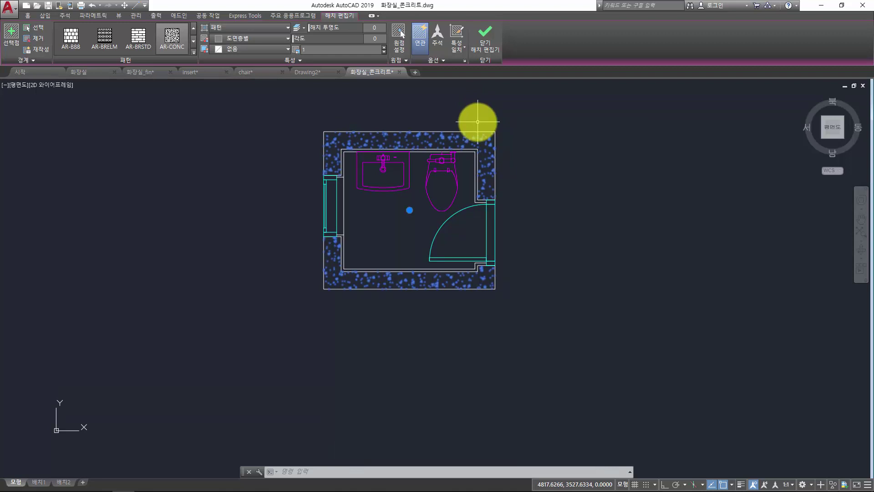
pyautogui.rightClick(520, 97)
pyautogui.click(511, 93)
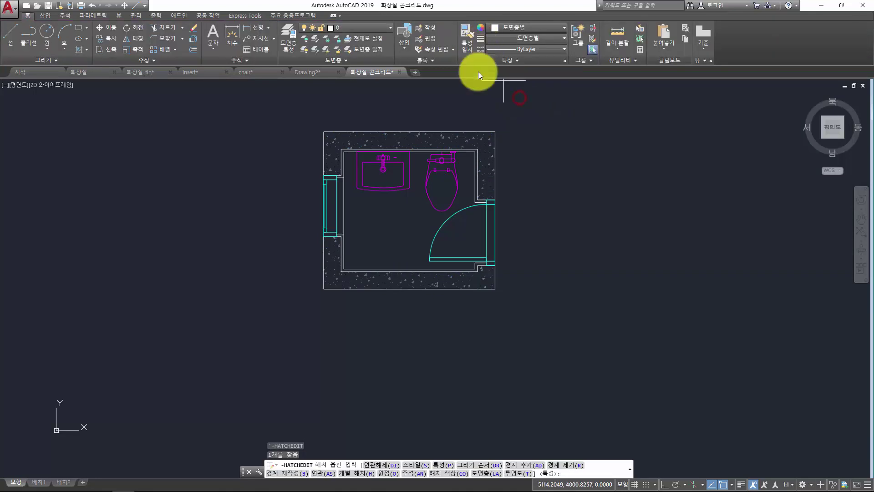
pyautogui.rightClick(502, 109)
pyautogui.press('Escape')
# Step: Select the concrete wall hatch, close its hatch editor, and select the hatch again
pyautogui.click(476, 132)
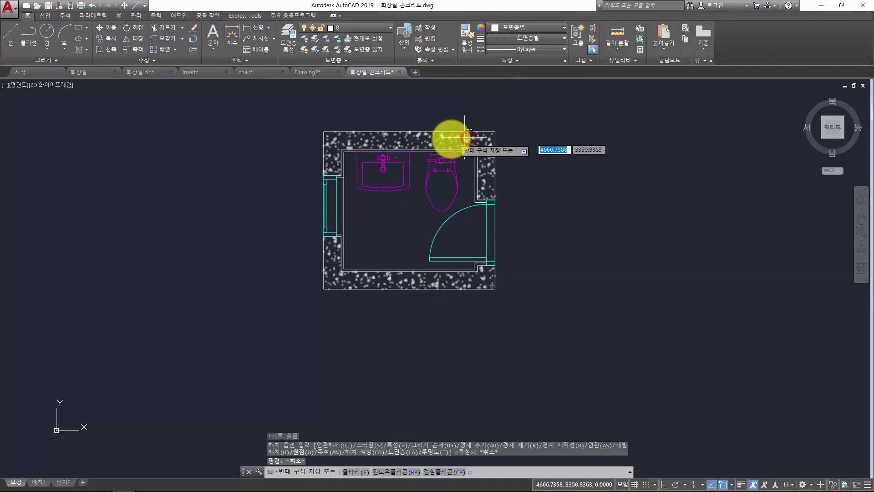
pyautogui.click(451, 138)
pyautogui.click(486, 35)
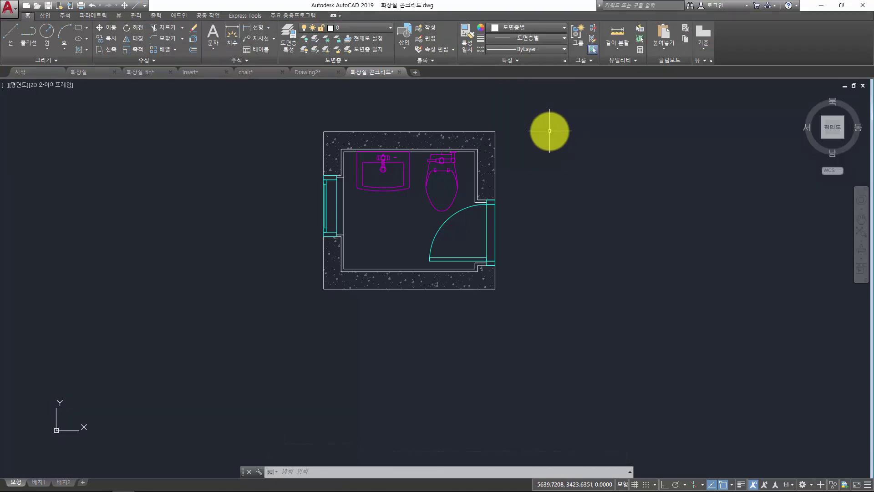
pyautogui.click(477, 138)
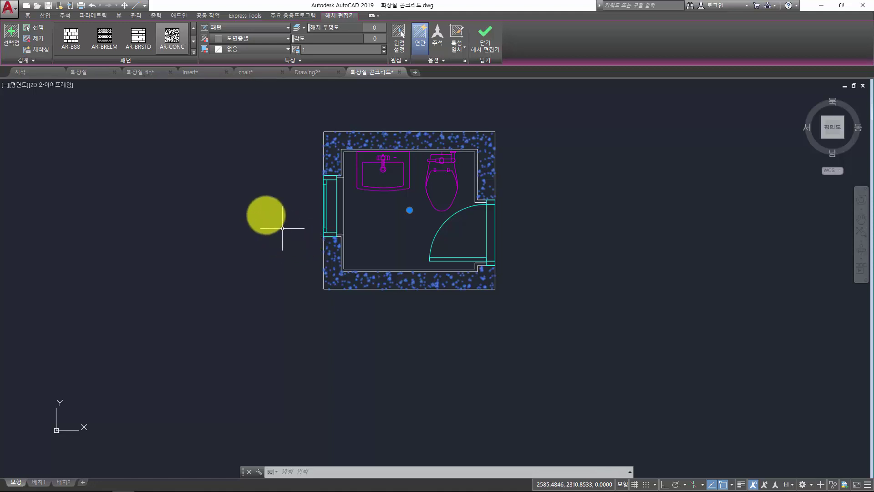
# Step: Clear the wall hatch selection and show the object properties
pyautogui.write('H')
pyautogui.press('BackSpace')
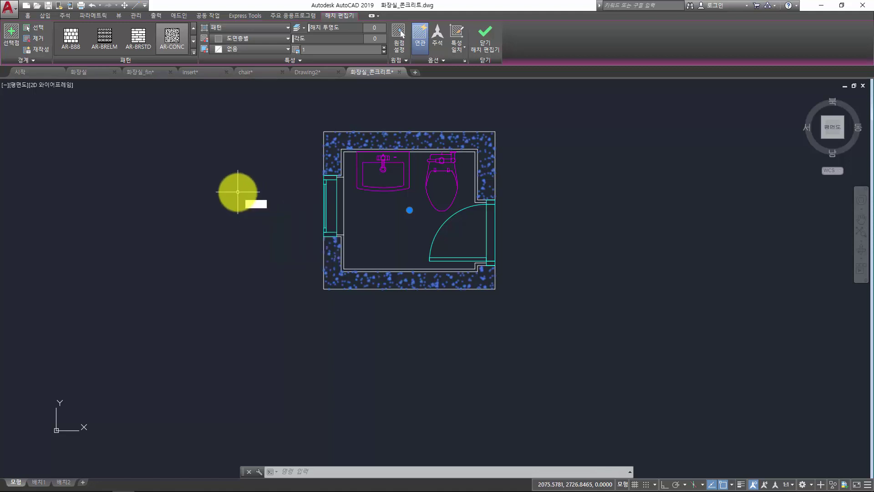
pyautogui.press('Escape')
pyautogui.press('Escape')
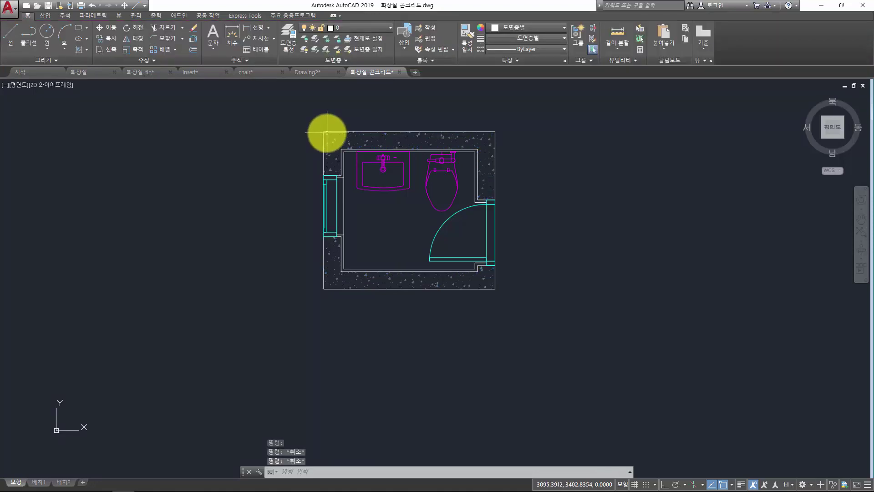
pyautogui.hotkey('ctrl', '1')
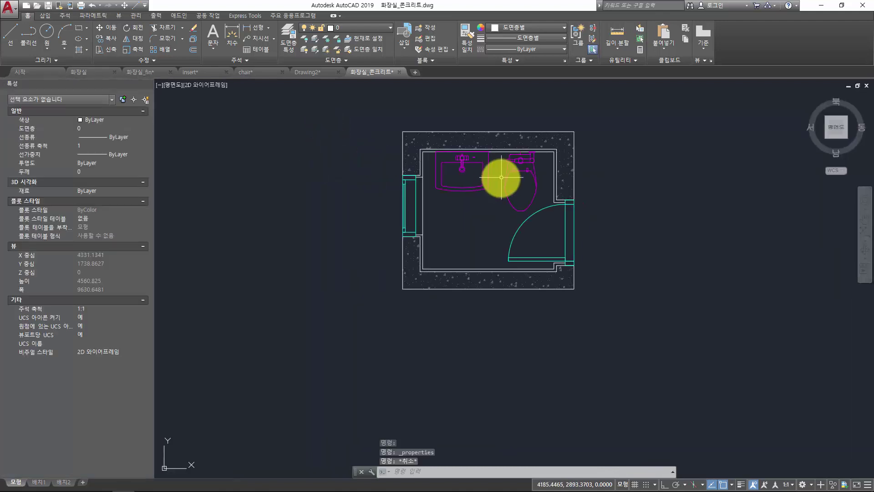
# Step: Explode the AR-CONC concrete hatch in the bathroom walls
pyautogui.moveTo(497, 172); pyautogui.dragTo(354, 207, button='middle')
pyautogui.scroll(2, 332, 206)
pyautogui.click(306, 159)
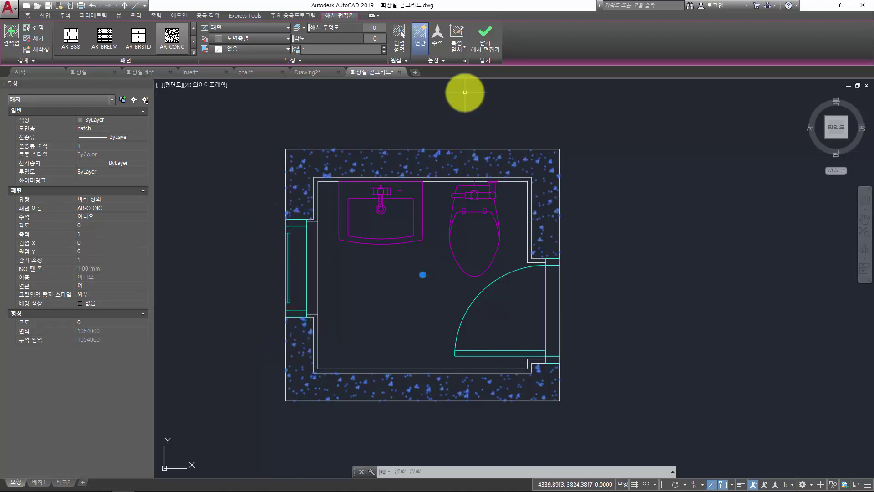
pyautogui.click(33, 16)
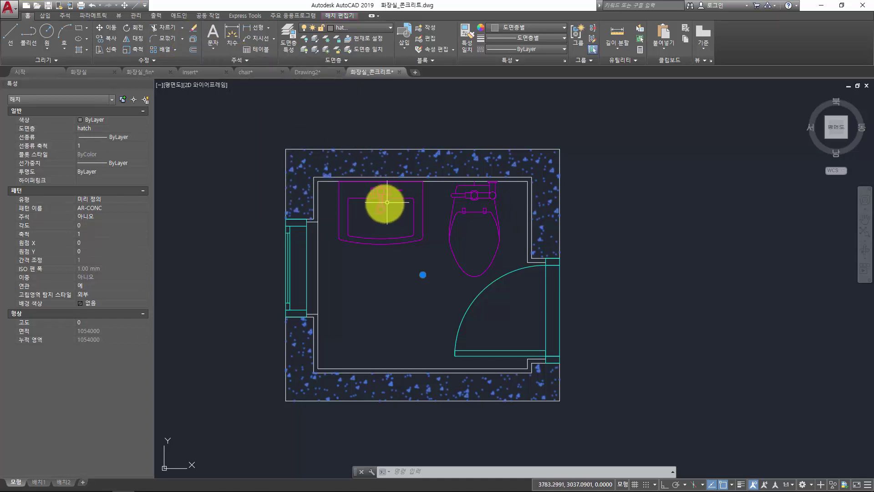
pyautogui.click(194, 38)
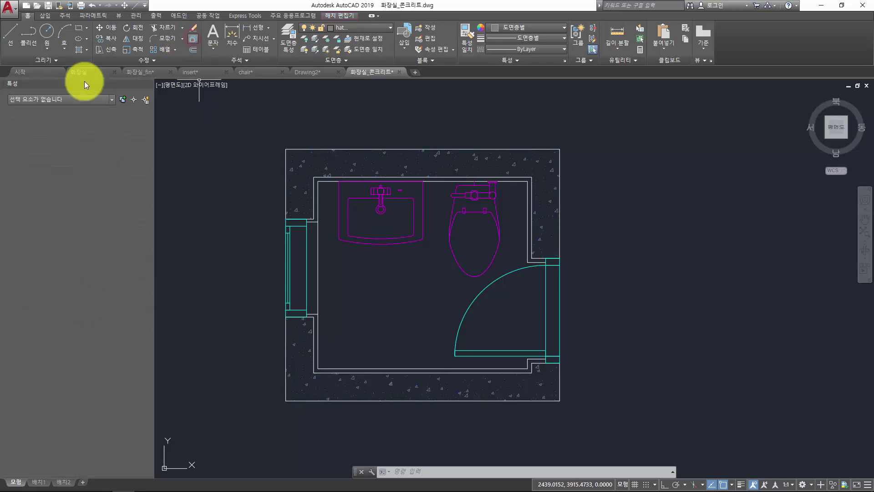
# Step: Examine the exploded hatch fragments in the upper wall by selecting a few small groups of them
pyautogui.scroll(8, 342, 169)
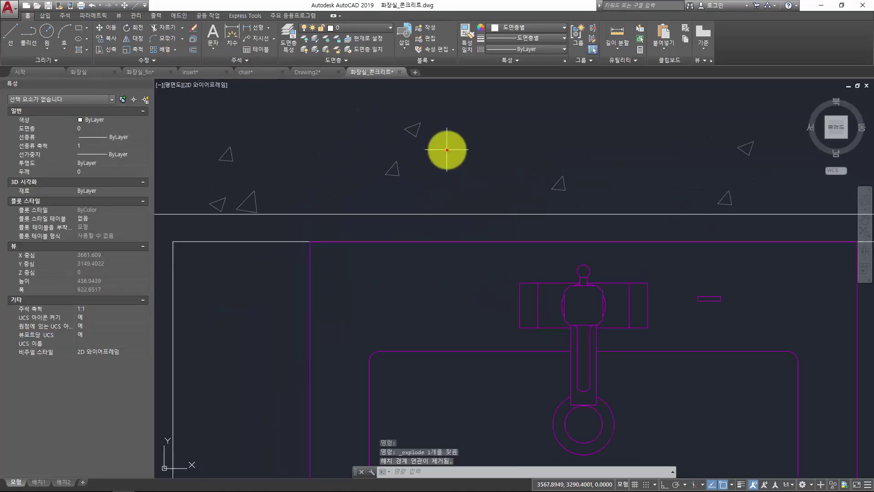
pyautogui.click(447, 149)
pyautogui.click(381, 117)
pyautogui.scroll(3, 527, 216)
pyautogui.click(527, 265)
pyautogui.click(388, 201)
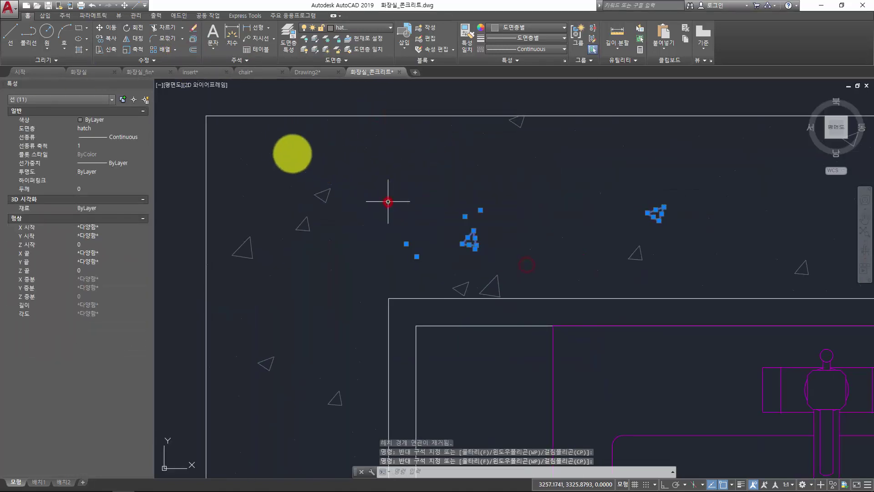
pyautogui.click(288, 150)
pyautogui.click(462, 249)
pyautogui.scroll(-5, 462, 249)
pyautogui.moveTo(465, 252)
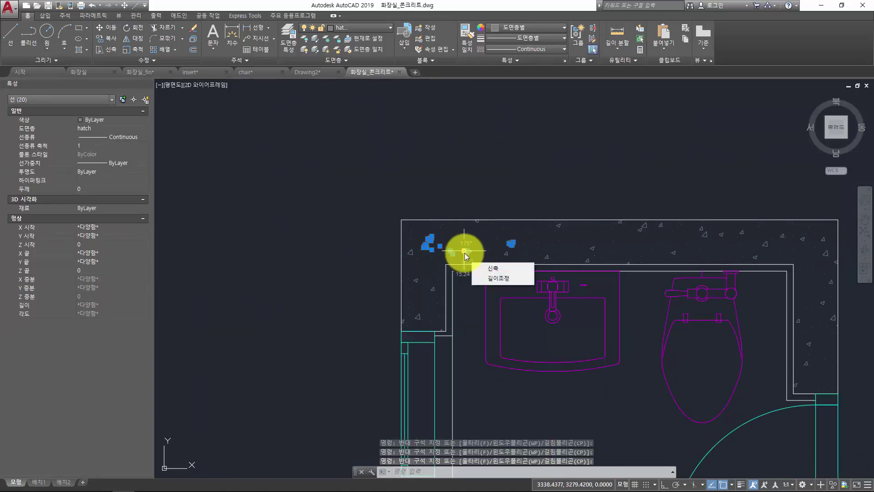
pyautogui.press('Escape')
pyautogui.press('Escape')
# Step: Undo the explosion of the wall hatch, along with the view changes made since
pyautogui.hotkey('ctrl', 'z')
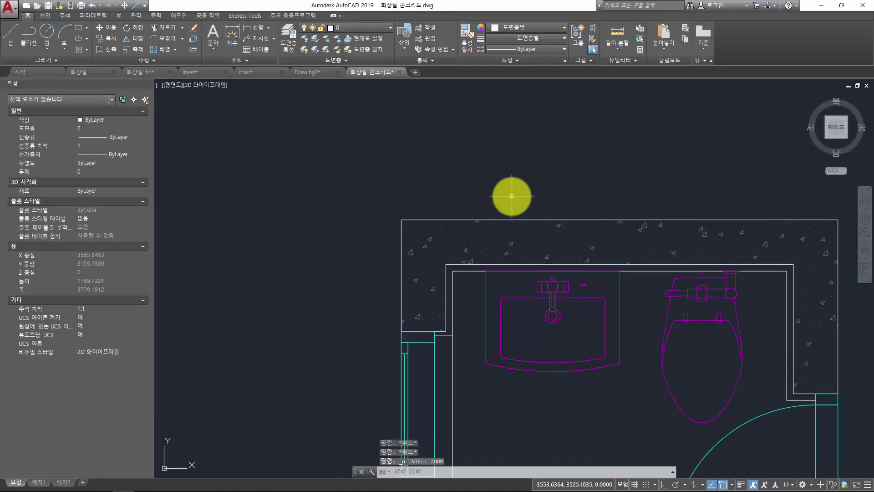
pyautogui.hotkey('ctrl', 'z')
pyautogui.hotkey('ctrl', 'z')
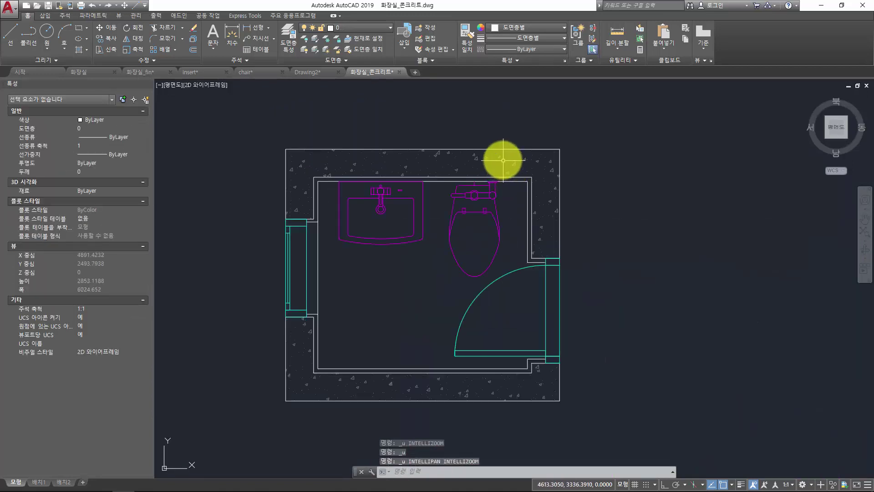
pyautogui.hotkey('ctrl', 'z')
# Step: Split the AR-CONC wall hatch into separate hatches and check the lower wall's portion by selecting it alone
pyautogui.click(488, 162)
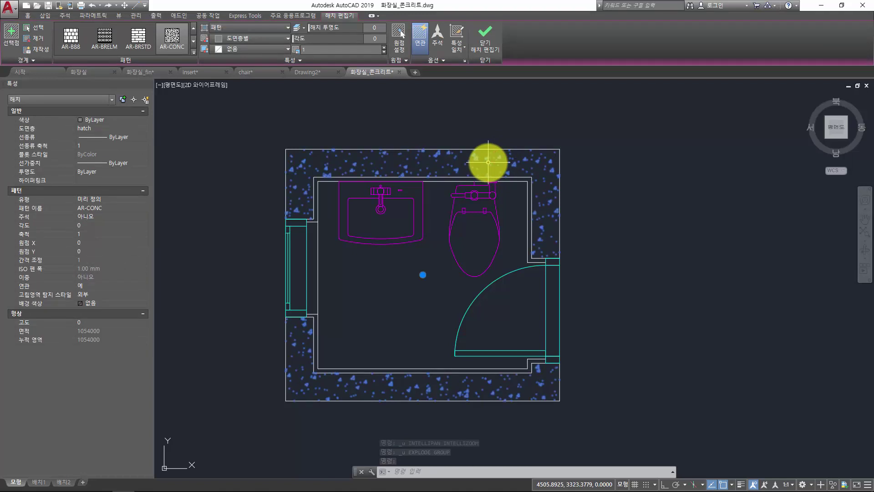
pyautogui.click(28, 15)
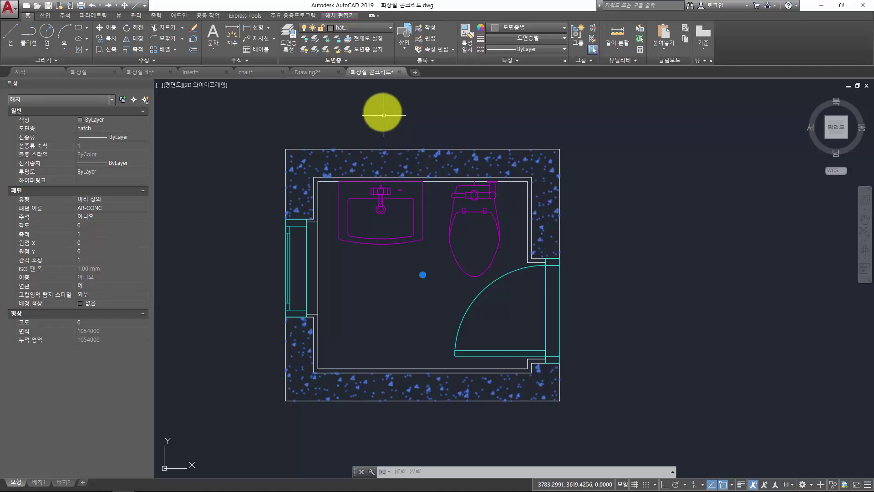
pyautogui.click(340, 15)
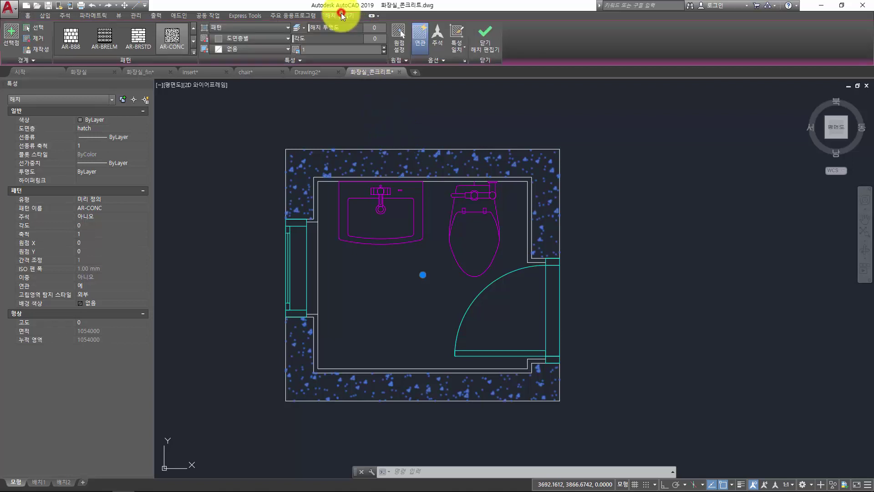
pyautogui.click(448, 61)
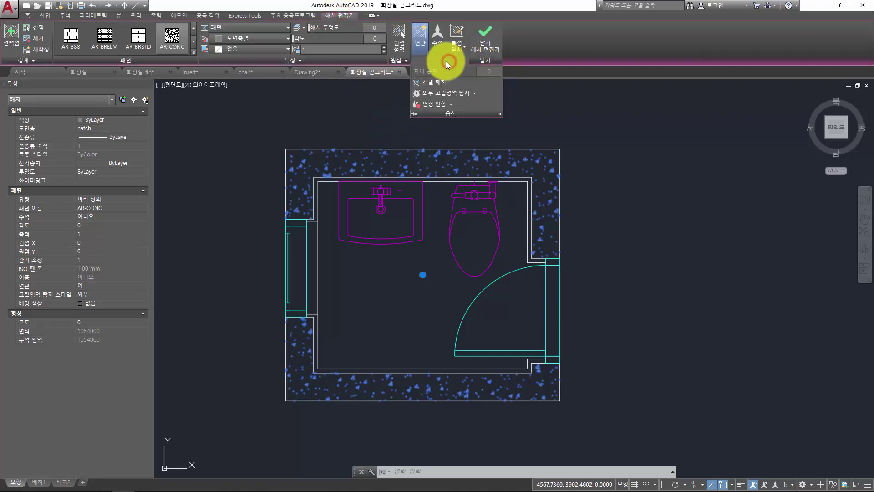
pyautogui.click(435, 82)
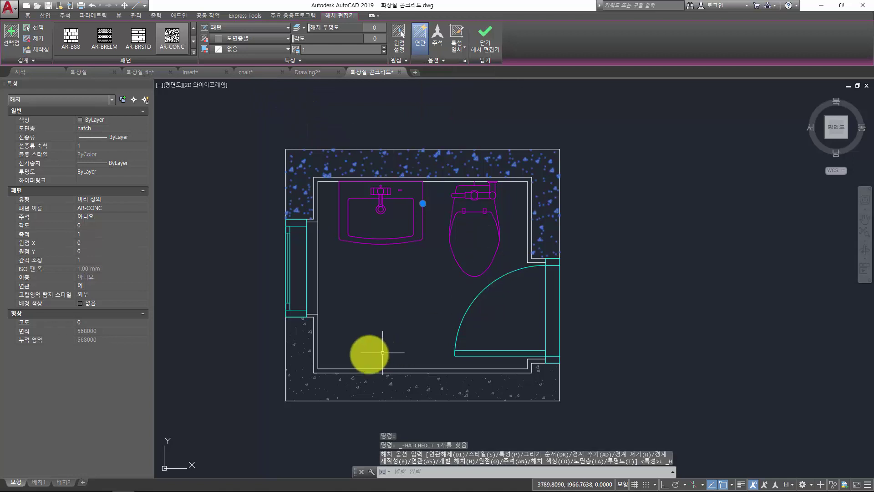
pyautogui.press('Escape')
pyautogui.click(299, 357)
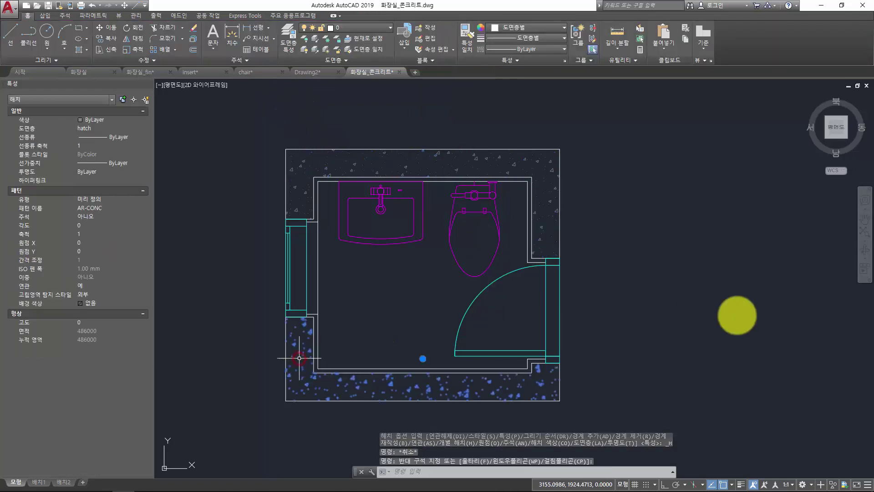
# Step: Draw two partly overlapping rectangles in the empty area east of the bathroom plan
pyautogui.moveTo(786, 316); pyautogui.dragTo(398, 300, button='middle')
pyautogui.press('Escape')
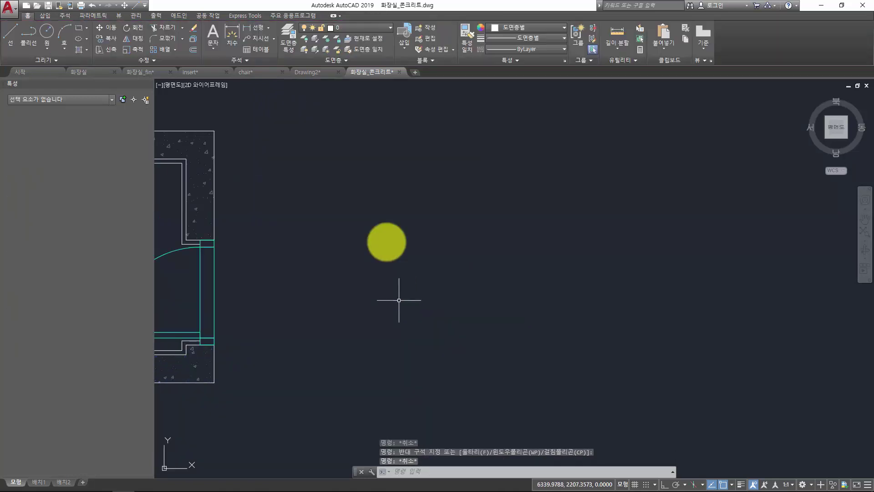
pyautogui.write('rec')
pyautogui.press('Return')
pyautogui.click(328, 141)
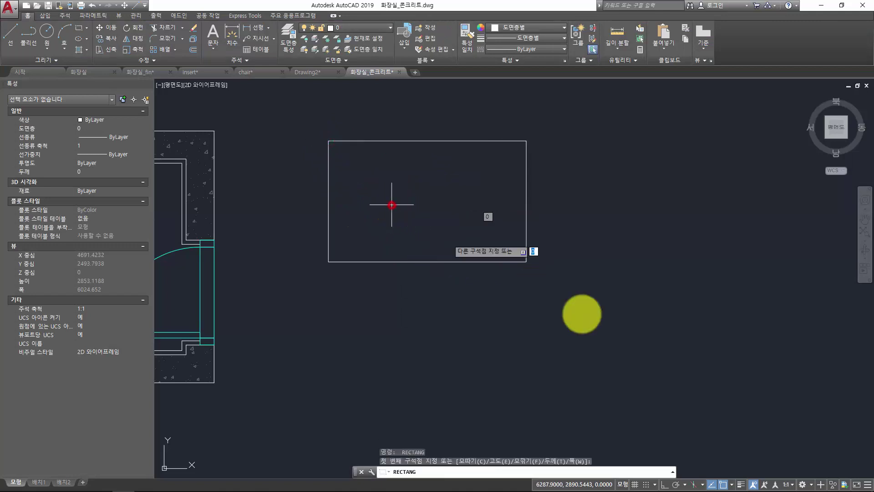
pyautogui.click(650, 352)
# Step: Hatch the three regions of the overlapping rectangles with ANSI31, using the option to create separate hatches
pyautogui.write('h')
pyautogui.press('Return')
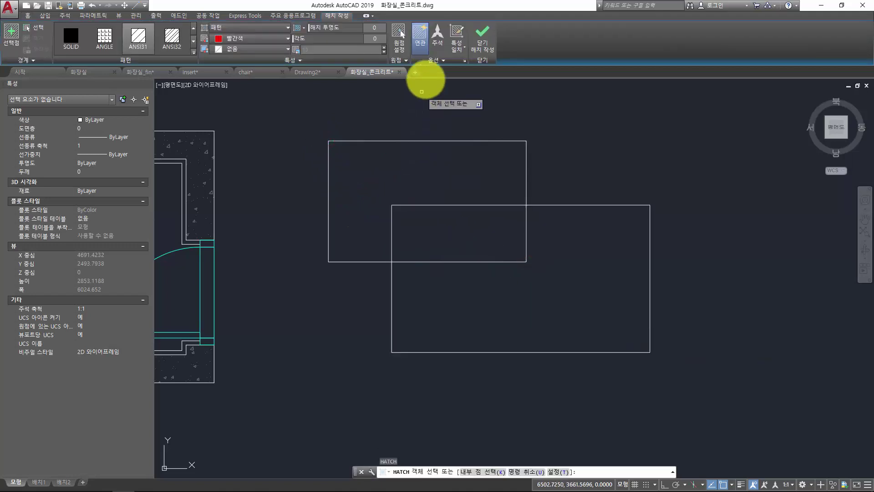
pyautogui.click(436, 59)
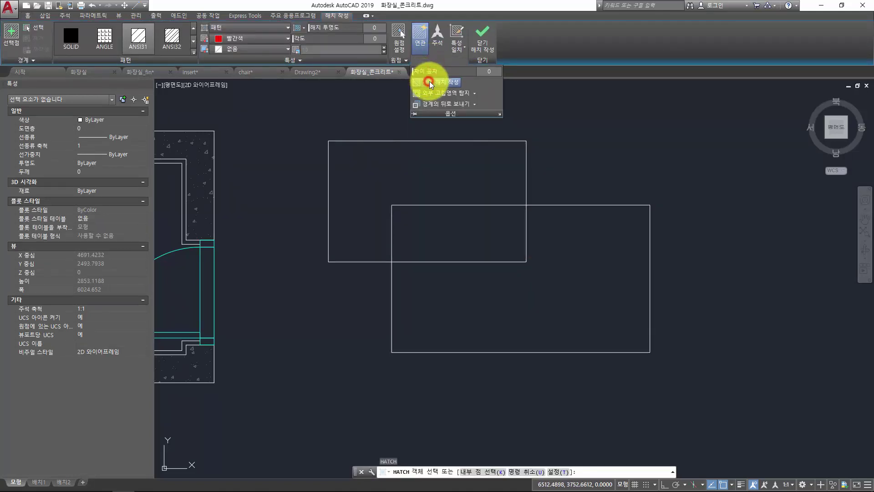
pyautogui.click(431, 83)
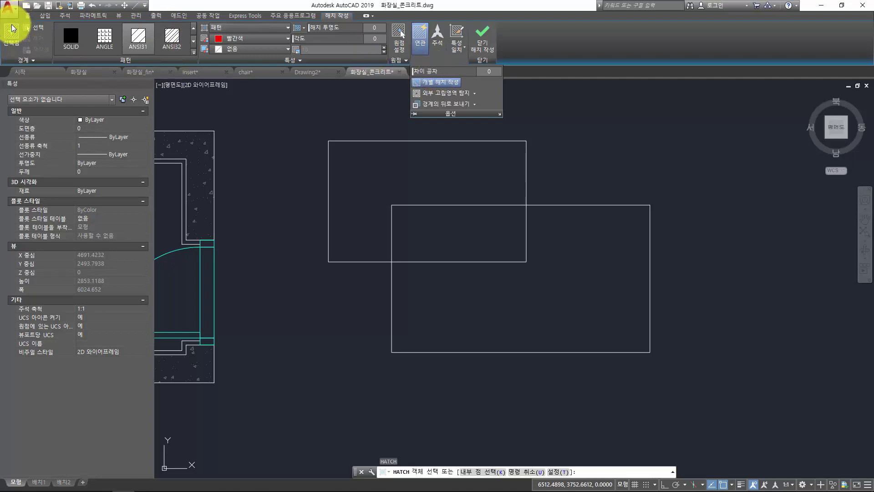
pyautogui.click(11, 33)
pyautogui.click(391, 164)
pyautogui.click(452, 231)
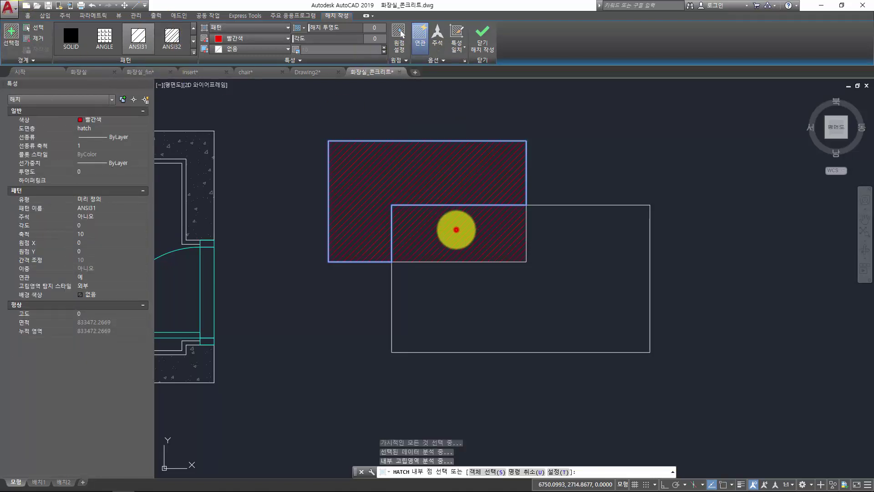
pyautogui.click(573, 294)
pyautogui.press('Return')
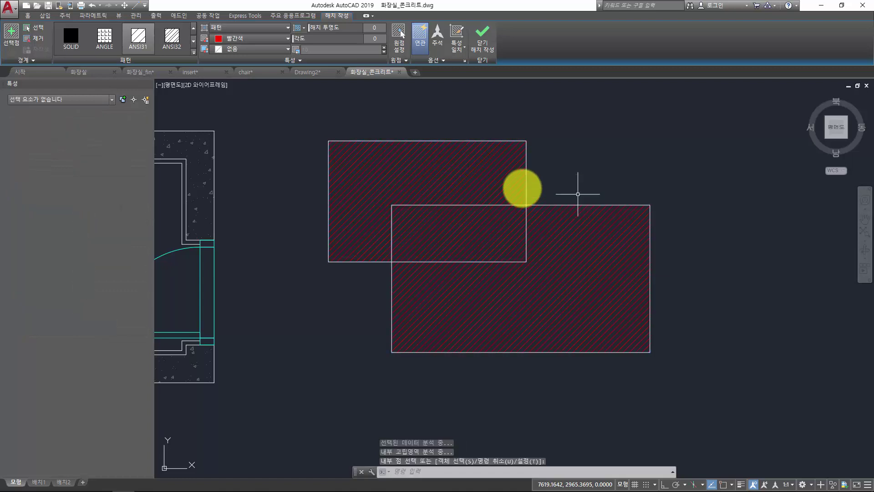
# Step: Check that the three regions of the overlapping rectangles are independent hatches by selecting each one
pyautogui.click(475, 183)
pyautogui.click(454, 176)
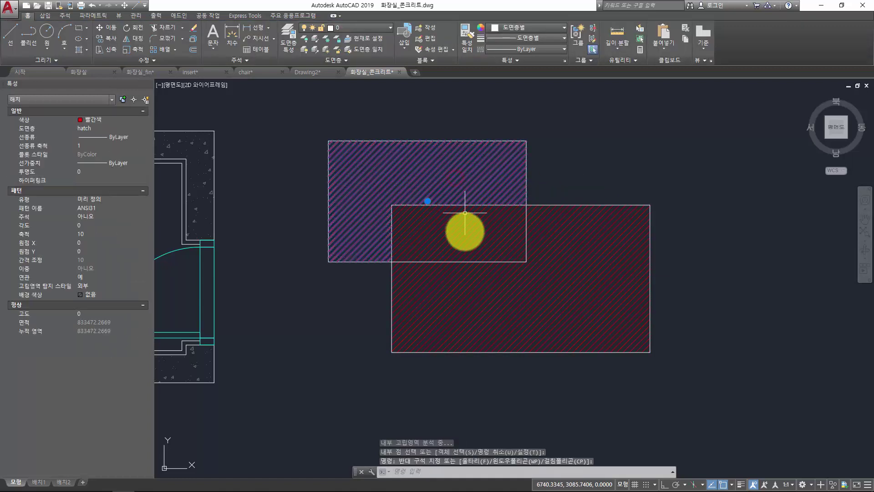
pyautogui.click(463, 231)
pyautogui.click(569, 254)
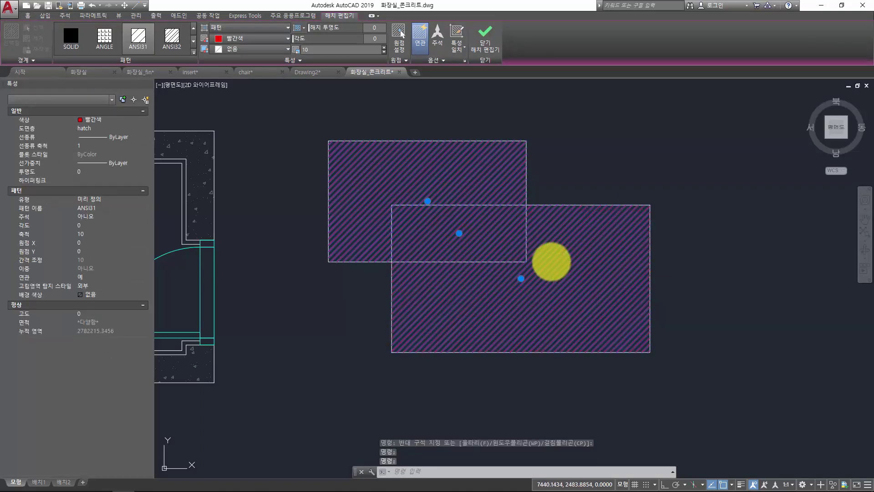
pyautogui.press('Escape')
pyautogui.press('Escape')
# Step: Delete both overlapping rectangles together with their ANSI31 hatches
pyautogui.click(283, 127)
pyautogui.click(700, 391)
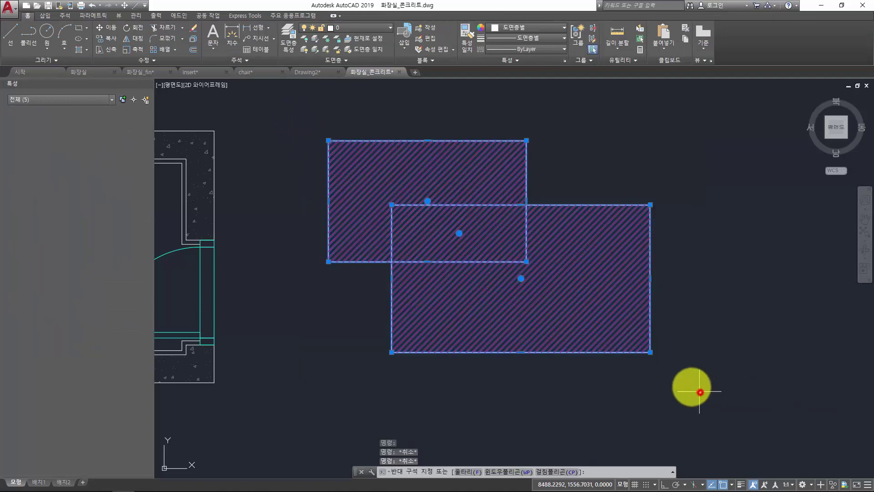
pyautogui.press('Delete')
# Step: Review the separate hatches option in the full Hatch and Gradient settings without placing a hatch
pyautogui.write('h')
pyautogui.press('Return')
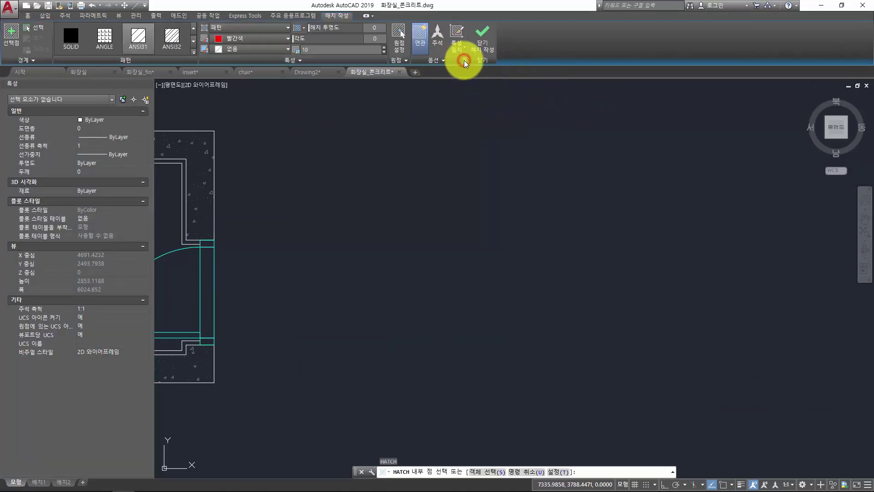
pyautogui.click(464, 60)
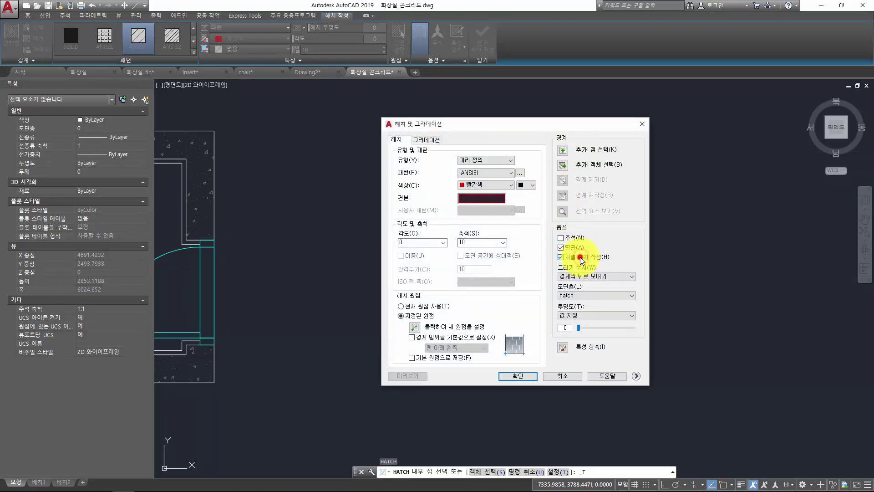
pyautogui.click(511, 376)
pyautogui.press('Escape')
pyautogui.press('Escape')
pyautogui.press('Escape')
# Step: Start a new hatch for the bathroom floor and choose the USER pattern
pyautogui.moveTo(318, 218); pyautogui.dragTo(525, 232, button='middle')
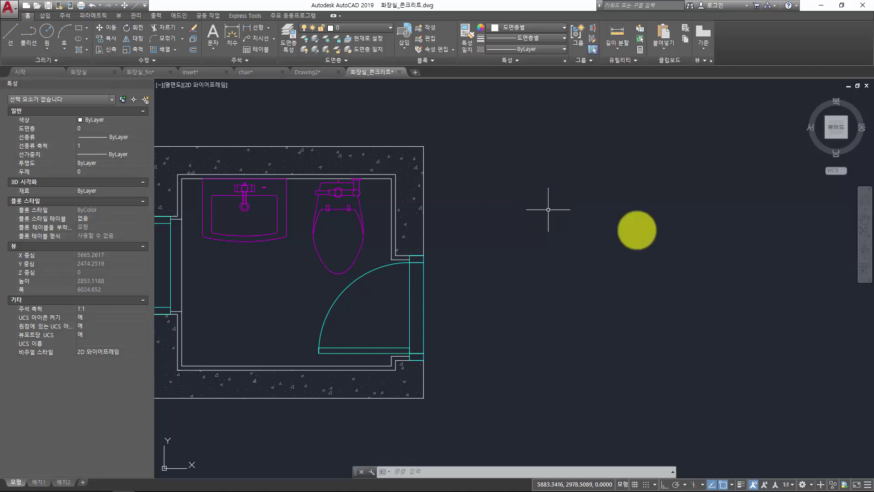
pyautogui.moveTo(485, 271); pyautogui.dragTo(650, 271, button='middle')
pyautogui.press('Escape')
pyautogui.press('Escape')
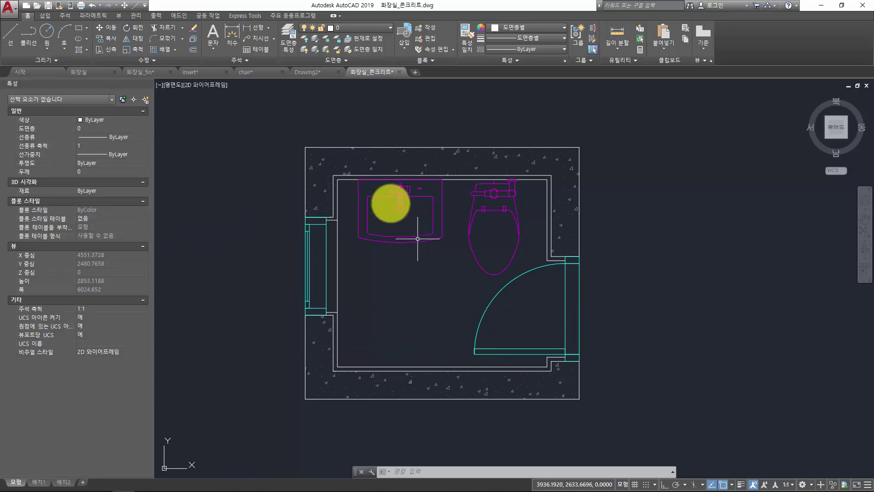
pyautogui.click(78, 50)
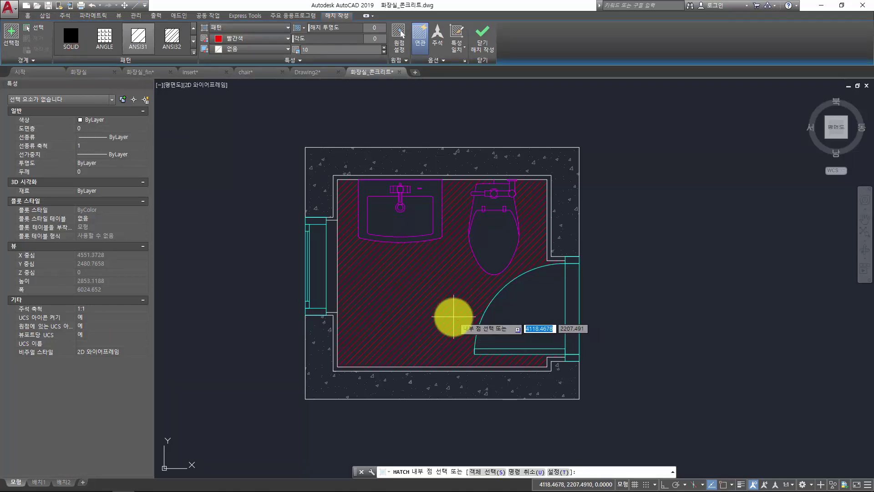
pyautogui.click(192, 51)
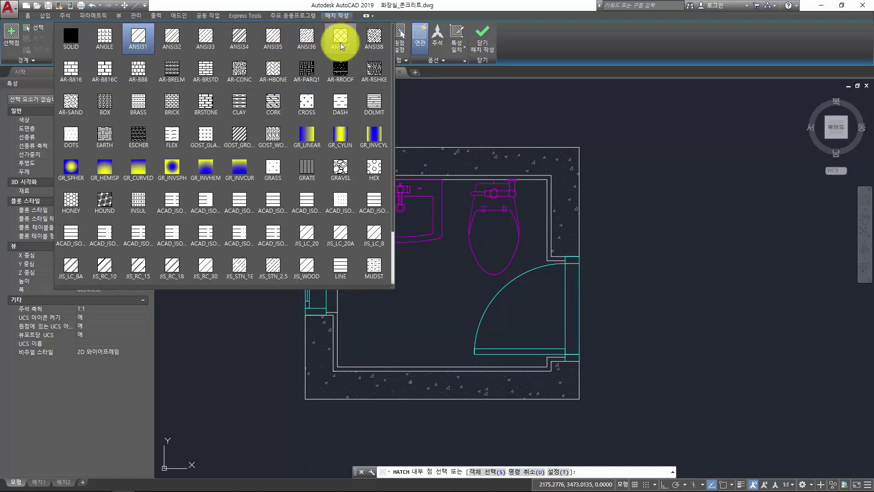
pyautogui.scroll(-2, 223, 150)
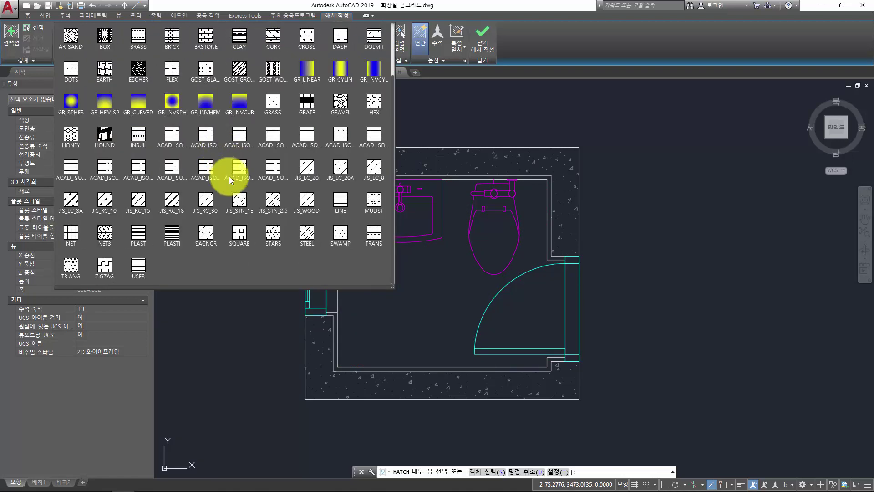
pyautogui.click(138, 264)
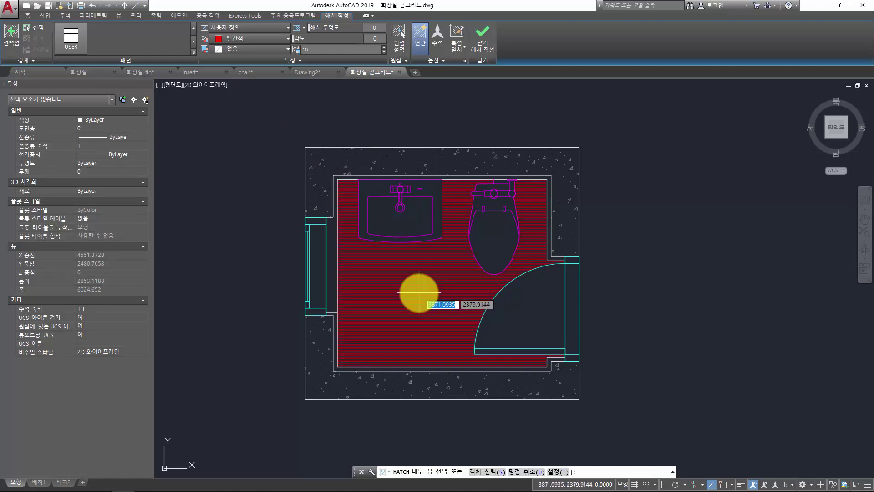
# Step: Set the colour of the new hatch to ByLayer and check its extended properties for the hatch layer and double option
pyautogui.click(314, 49)
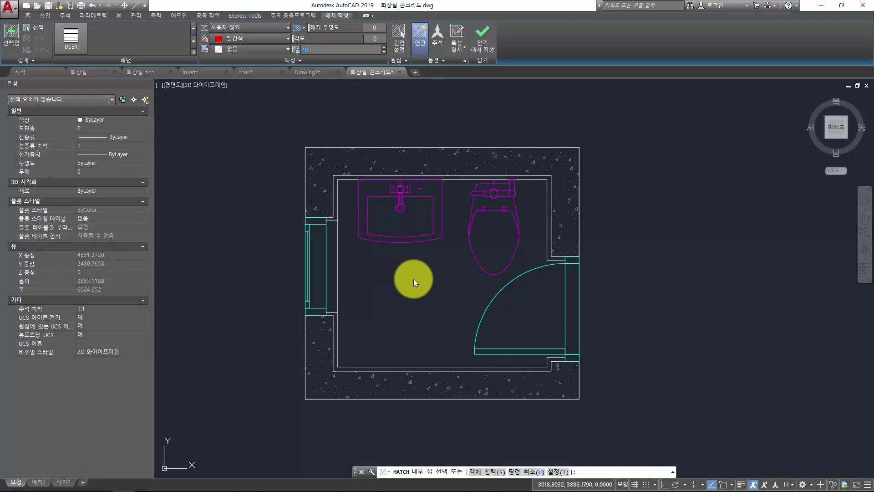
pyautogui.click(312, 49)
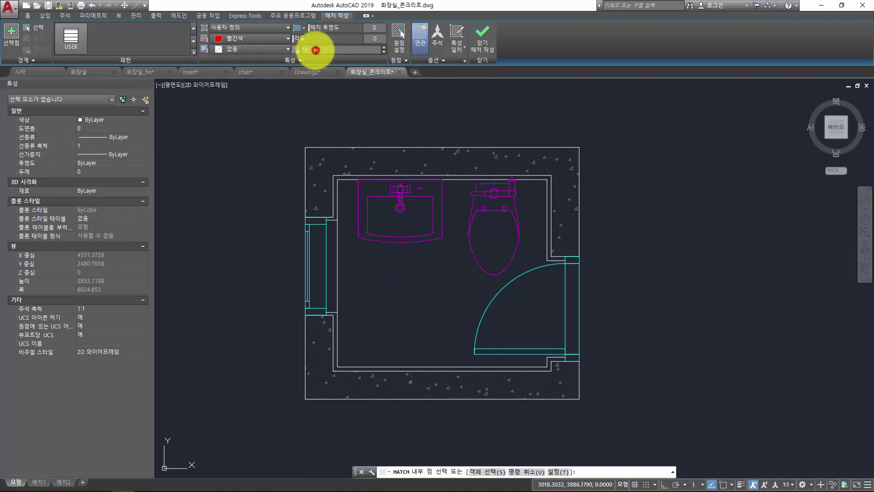
pyautogui.click(250, 39)
pyautogui.click(239, 54)
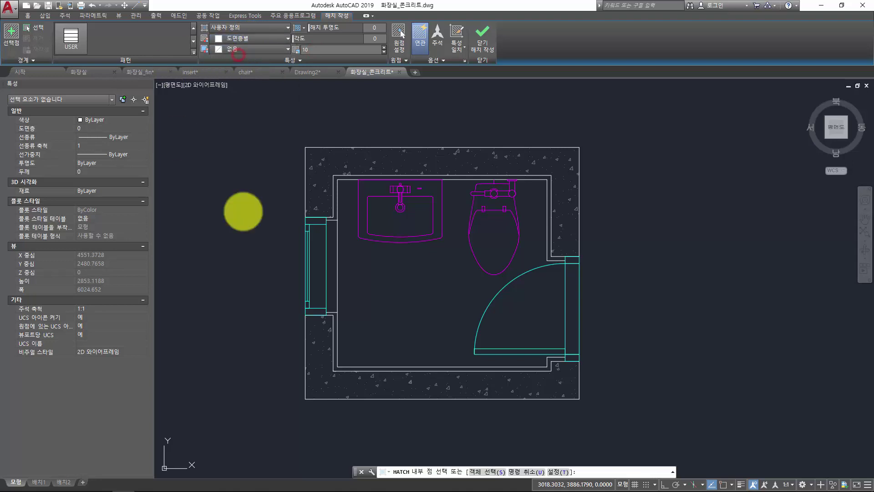
pyautogui.click(271, 58)
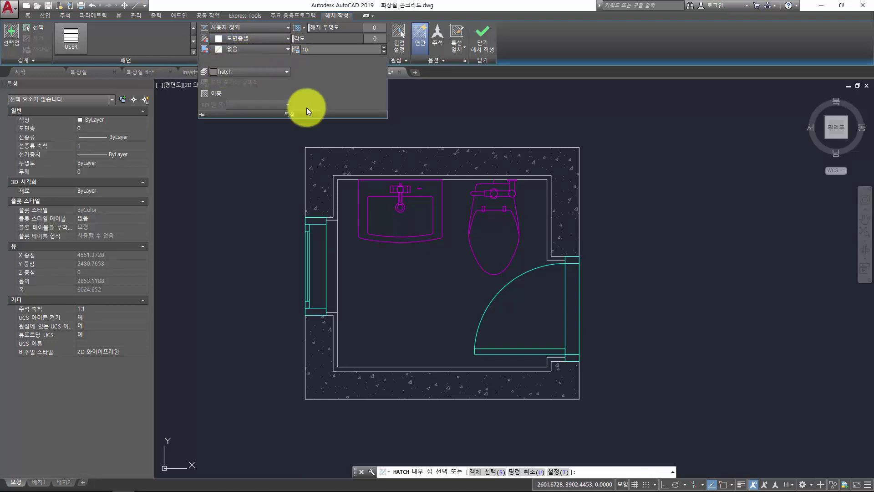
# Step: Fill the open floor area, the door leaf and the door swing area with the user-defined hatch
pyautogui.click(445, 309)
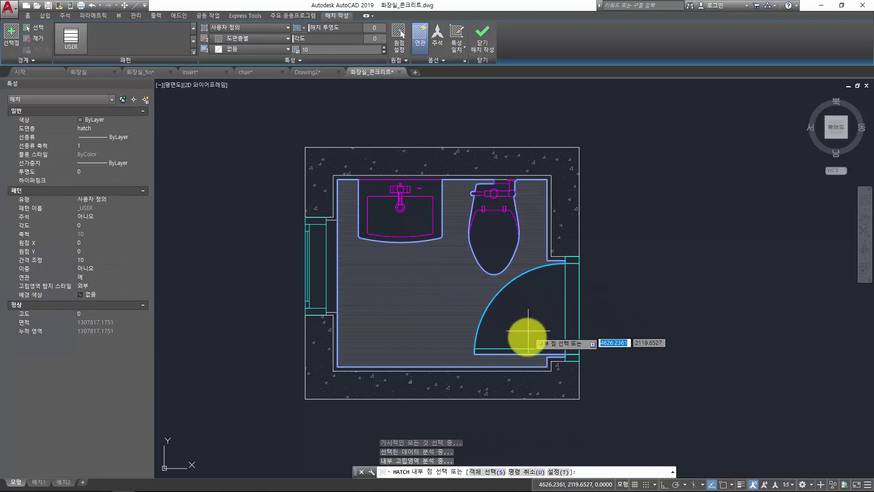
pyautogui.scroll(6, 530, 344)
pyautogui.click(568, 366)
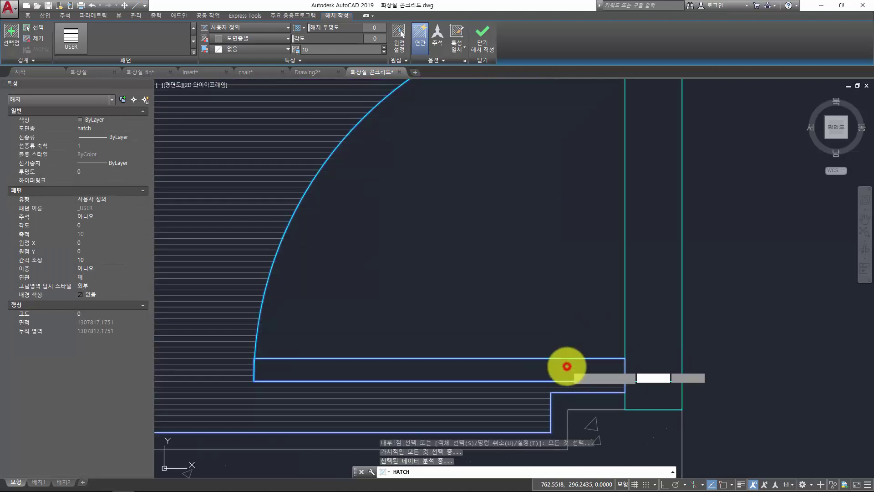
pyautogui.click(523, 209)
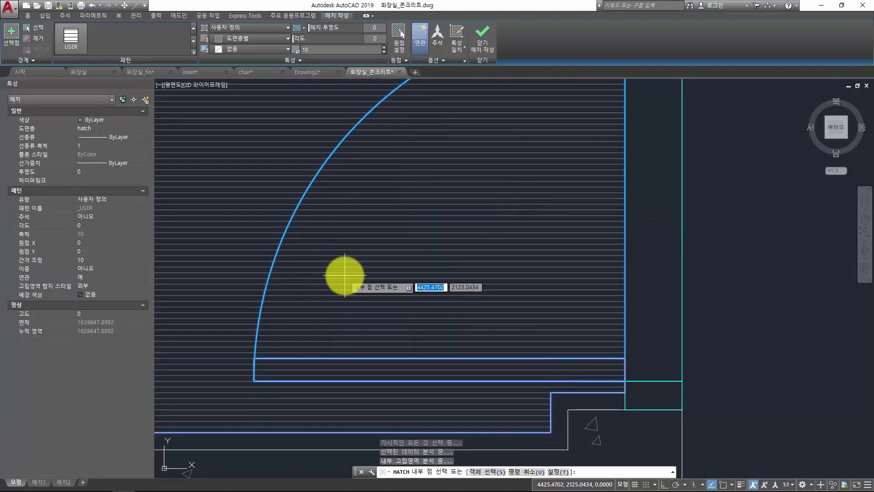
pyautogui.scroll(-3, 336, 255)
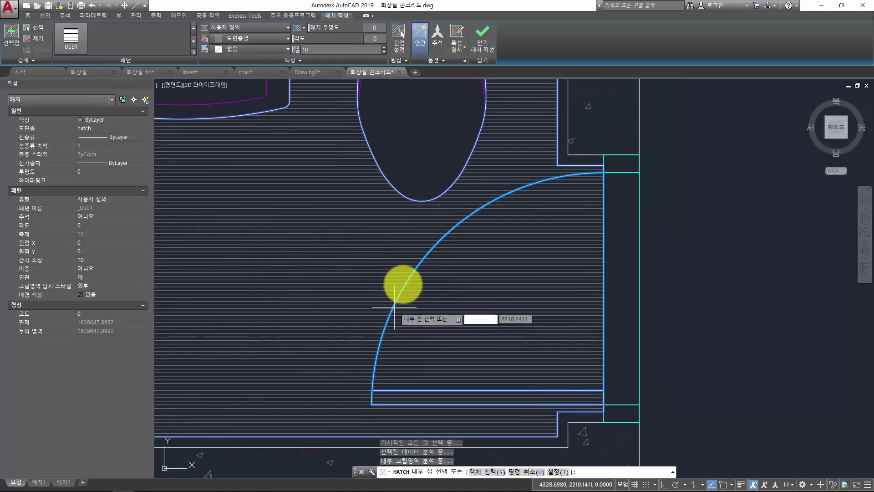
pyautogui.scroll(5, 400, 289)
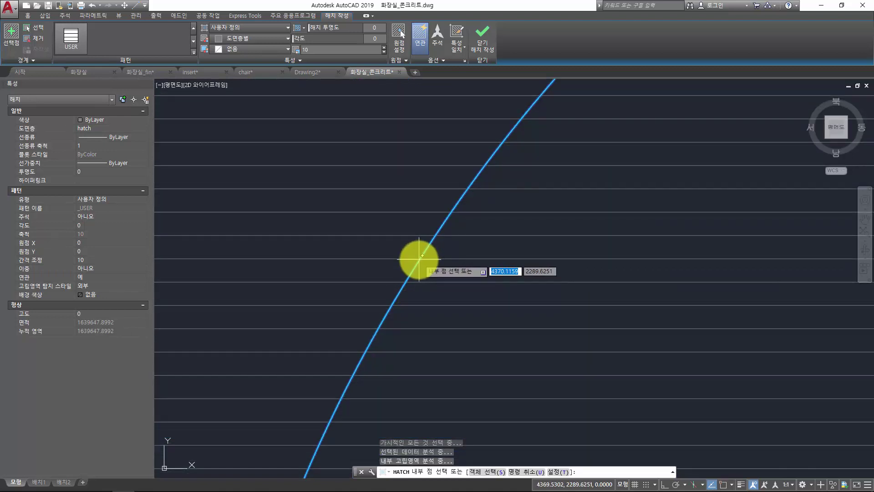
pyautogui.scroll(-5, 392, 260)
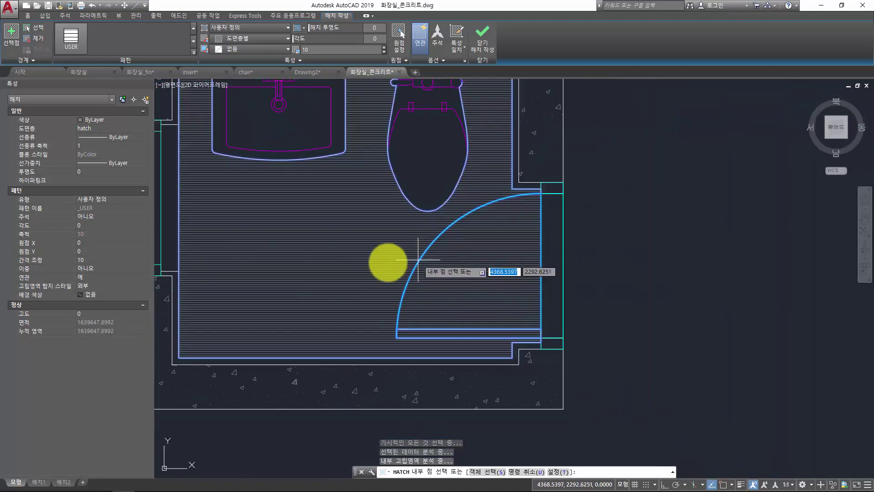
pyautogui.scroll(5, 396, 287)
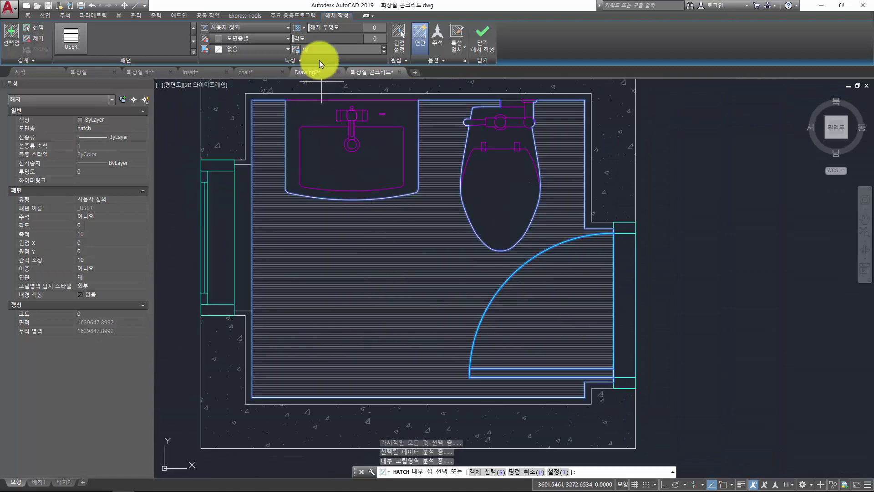
# Step: Set the hatch line spacing to 300 and turn on the double option to form a square tile grid
pyautogui.click(304, 50)
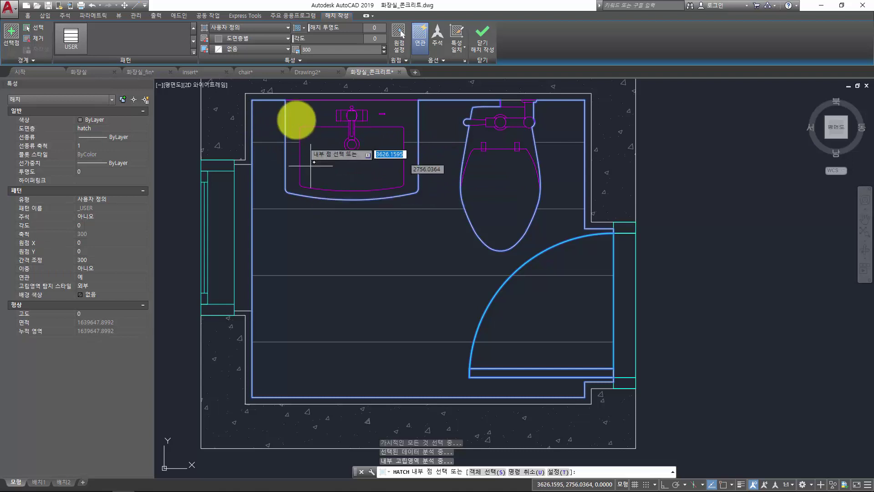
pyautogui.click(258, 61)
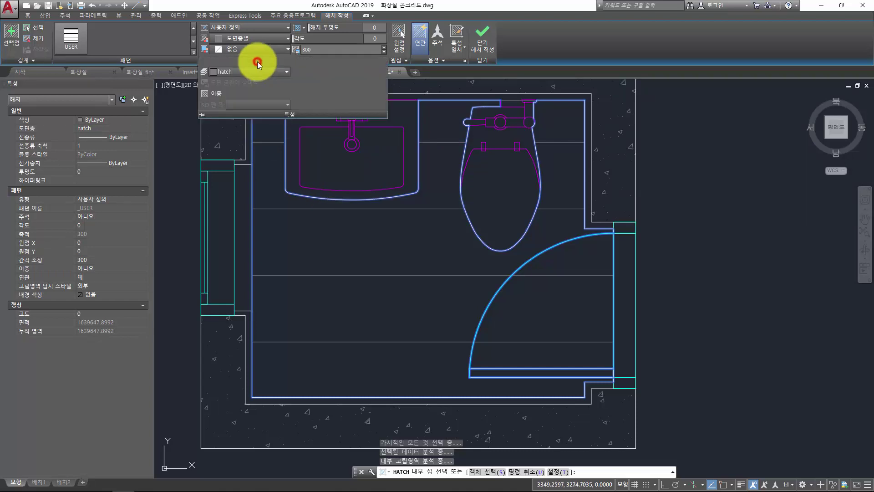
pyautogui.click(211, 95)
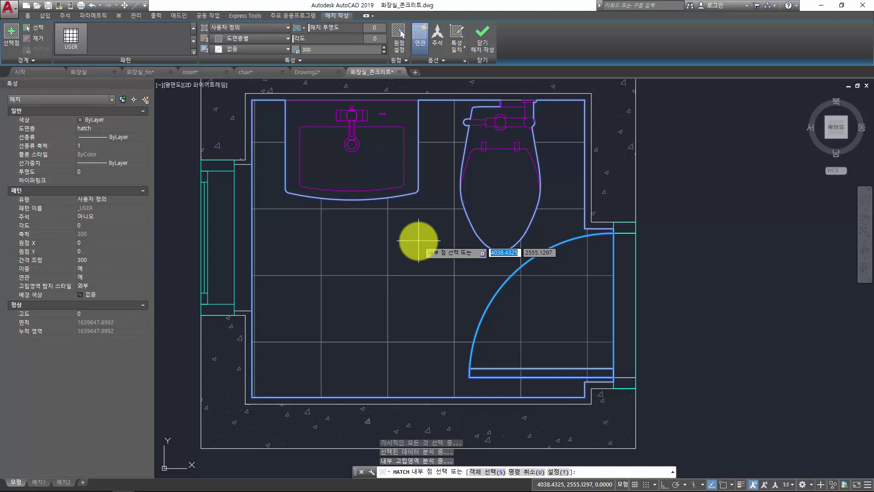
# Step: Set the hatch origin at the lower-left inner corner of the floor and finish the tile hatch
pyautogui.moveTo(400, 165); pyautogui.dragTo(419, 193, button='middle')
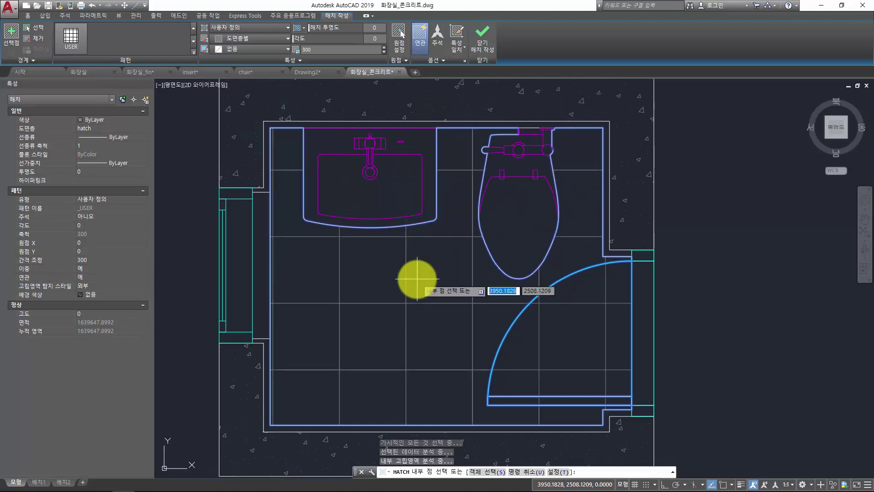
pyautogui.scroll(5, 273, 413)
pyautogui.moveTo(268, 428)
pyautogui.mouseDown(button='middle')
pyautogui.moveTo(383, 293)
pyautogui.moveTo(328, 361)
pyautogui.mouseUp(button='middle')
pyautogui.moveTo(467, 277); pyautogui.dragTo(504, 279, button='middle')
pyautogui.scroll(-6, 499, 277)
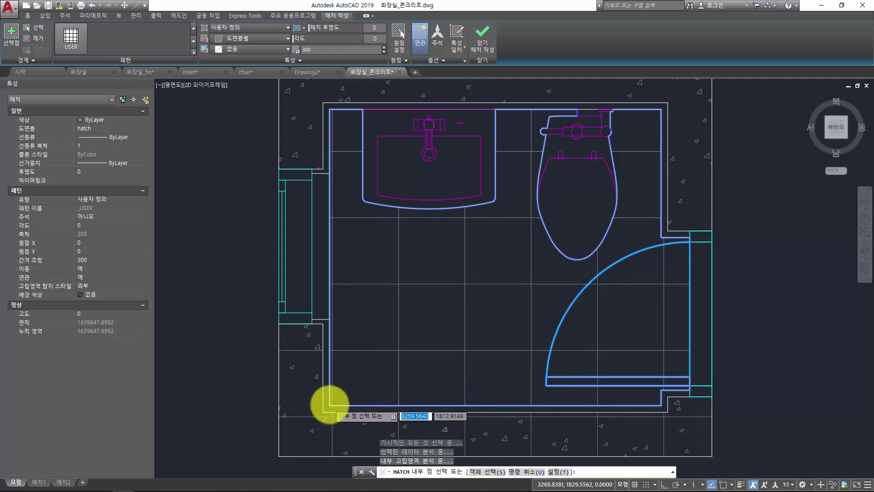
pyautogui.scroll(3, 326, 405)
pyautogui.scroll(2, 331, 409)
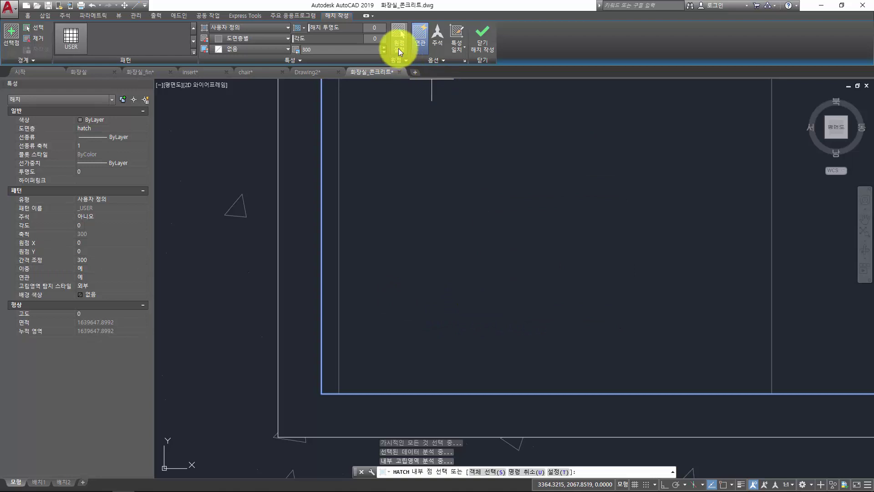
pyautogui.click(399, 51)
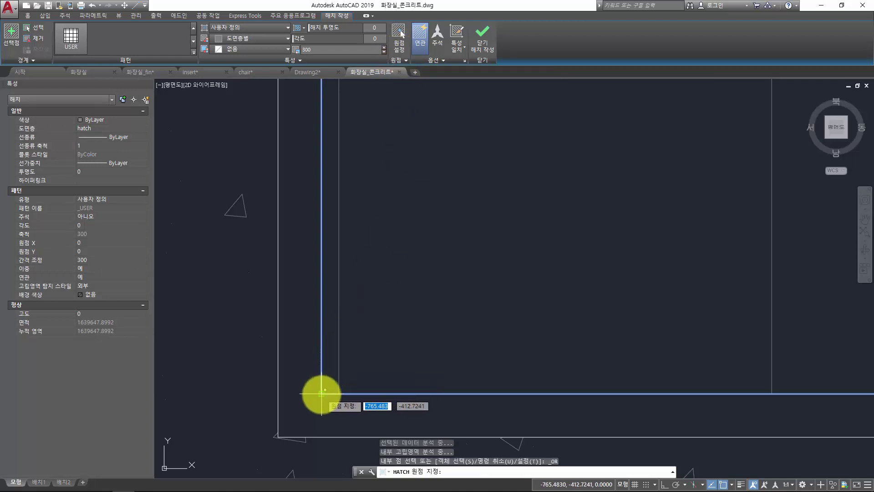
pyautogui.click(322, 392)
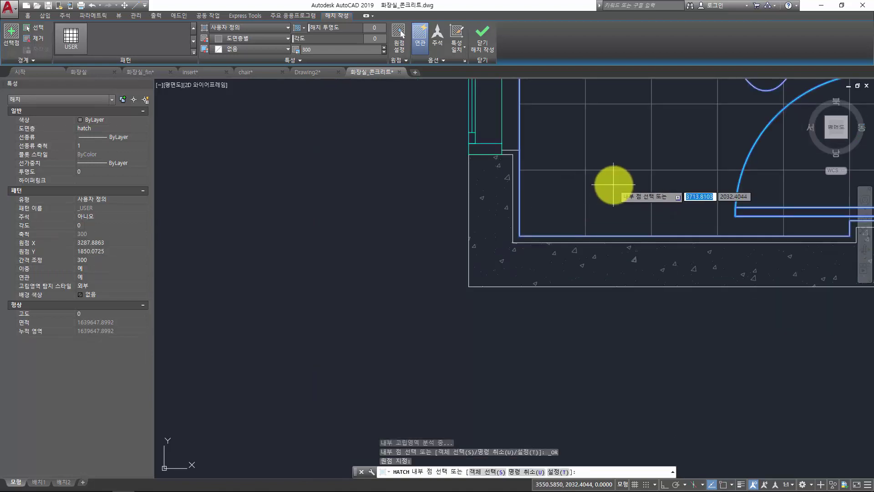
pyautogui.moveTo(614, 184); pyautogui.dragTo(445, 306, button='middle')
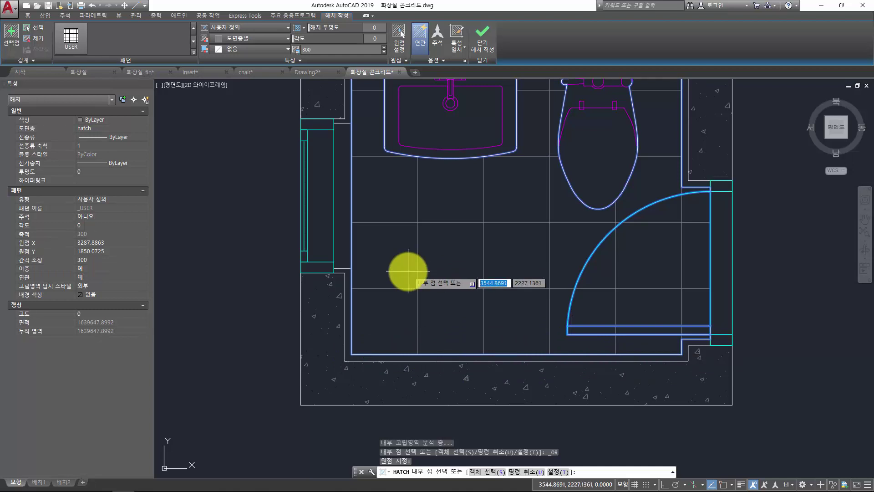
pyautogui.press('Return')
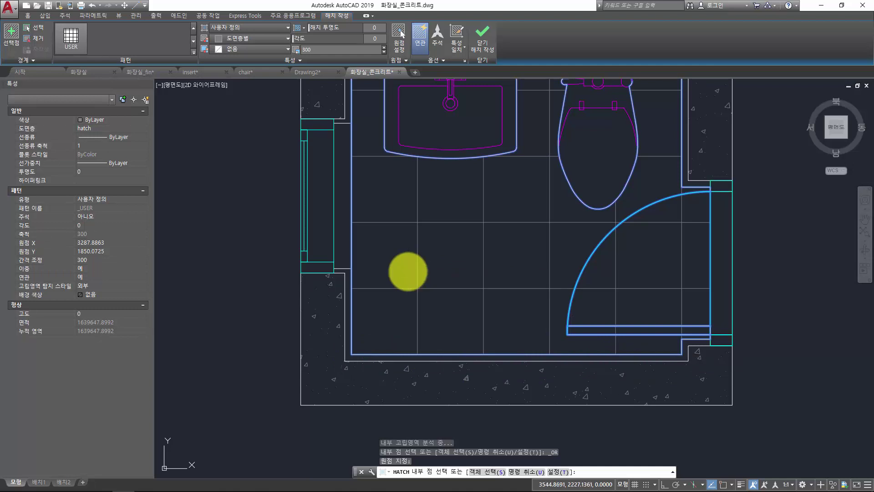
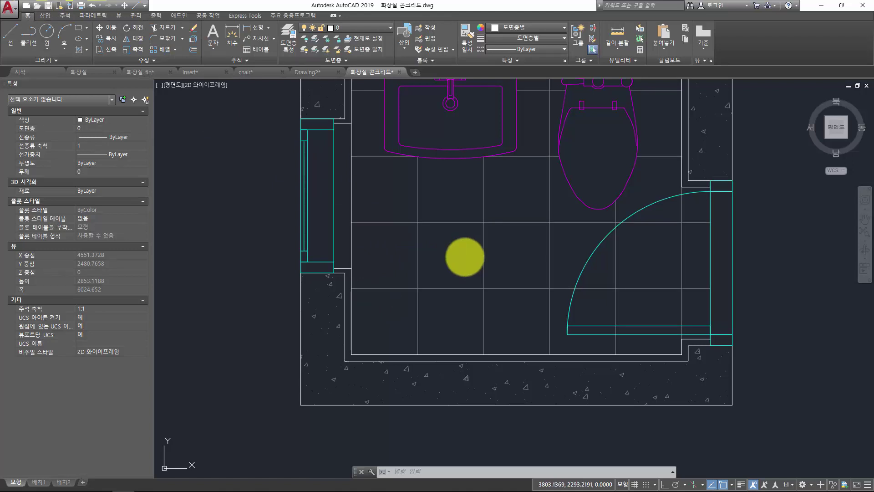
pyautogui.press('Escape')
pyautogui.click(613, 44)
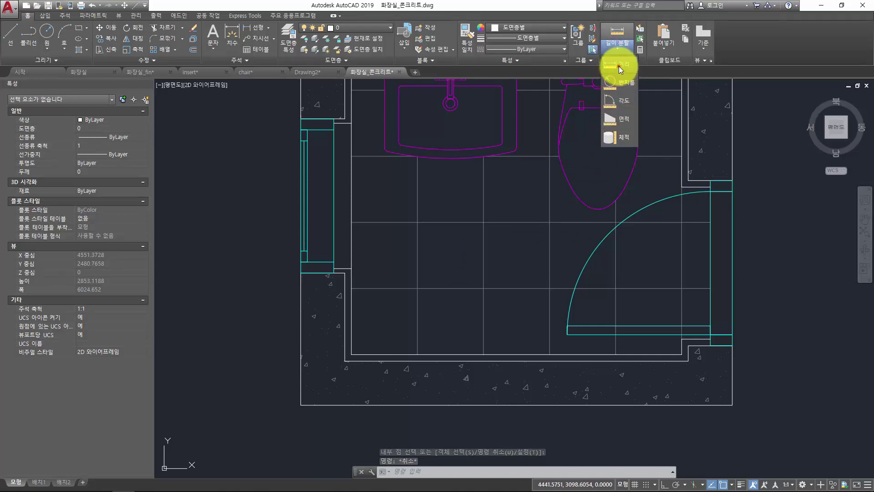
pyautogui.click(619, 67)
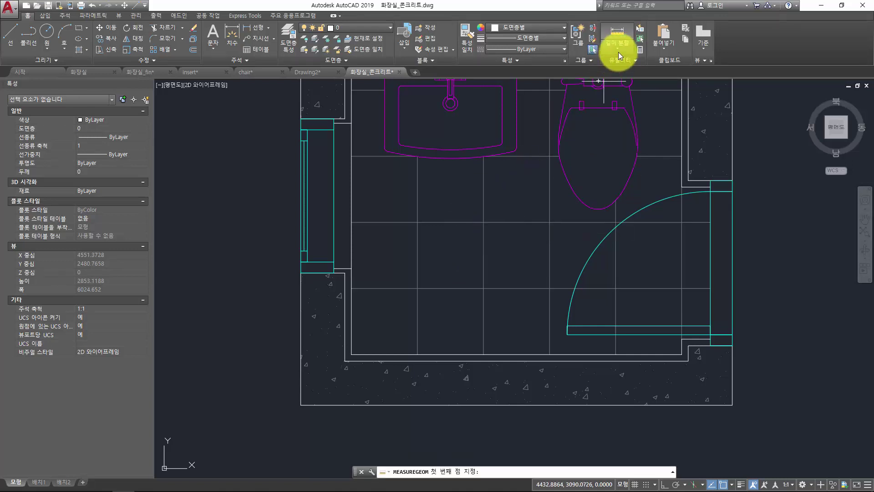
pyautogui.click(618, 52)
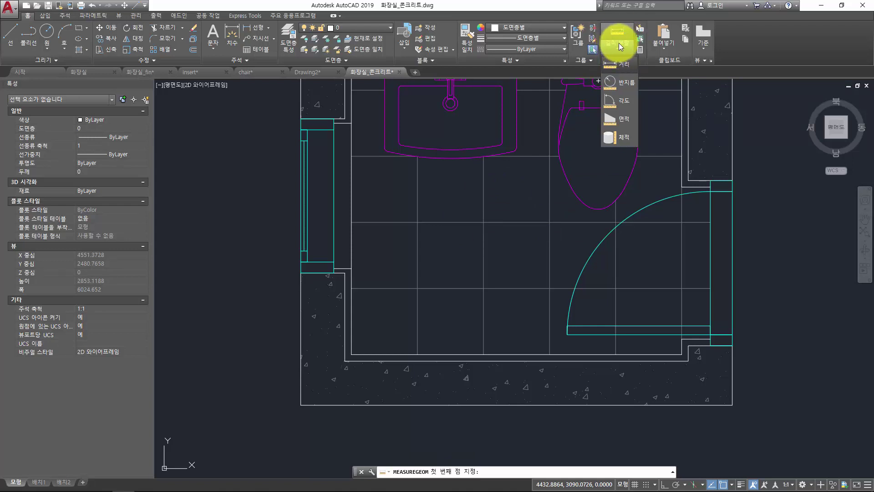
pyautogui.click(41, 60)
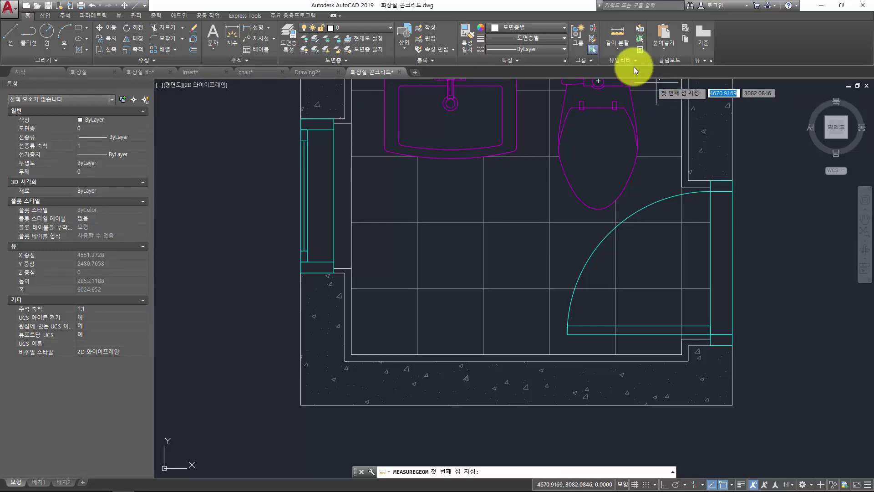
pyautogui.click(622, 50)
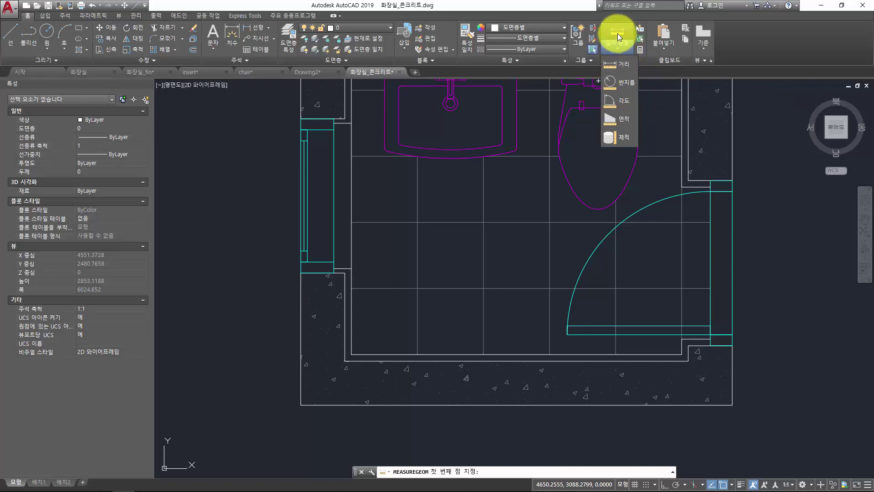
pyautogui.press('Escape')
pyautogui.press('Escape')
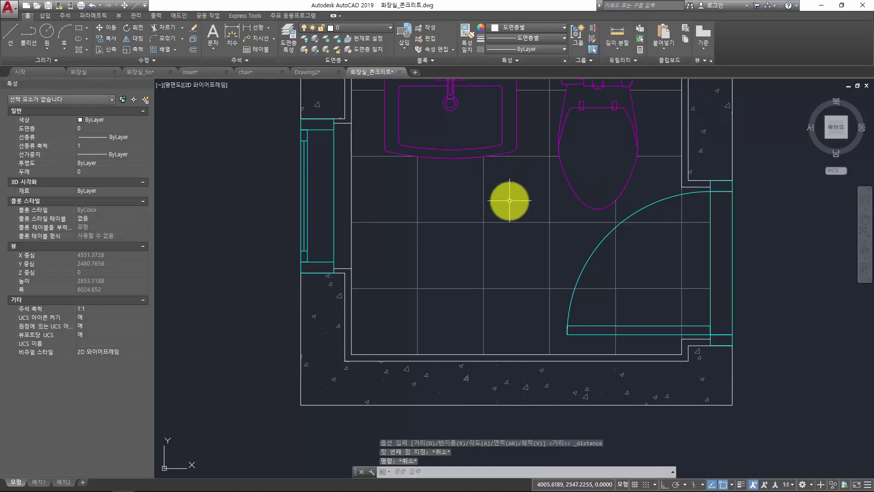
# Step: Try to measure the corner tile's width with MEASUREGEOM Distance, starting from the floor's lower-left inner corner
pyautogui.write('mea')
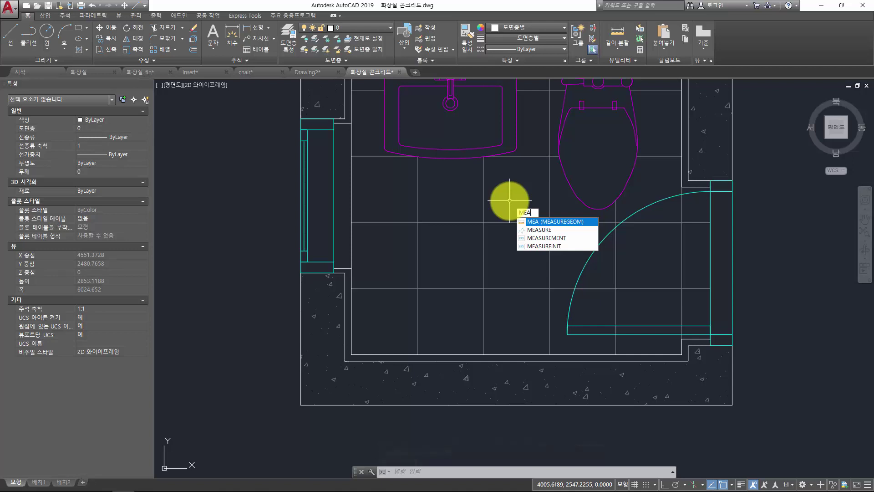
pyautogui.press('Return')
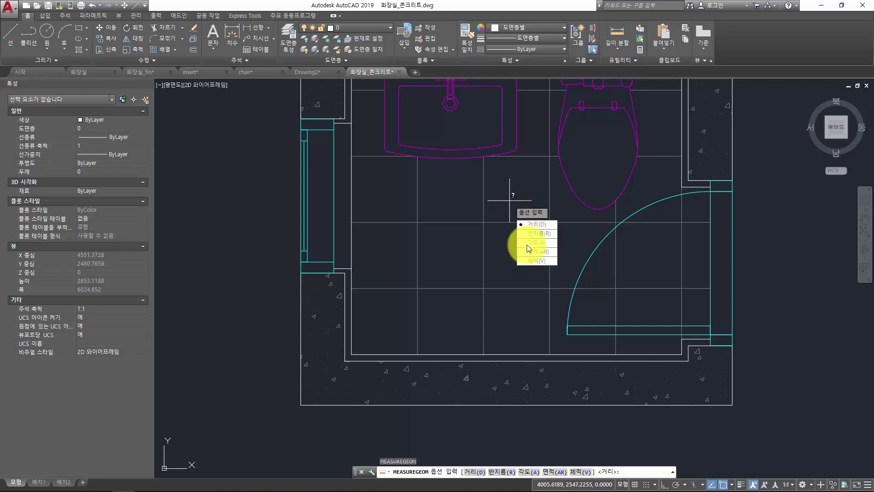
pyautogui.click(535, 225)
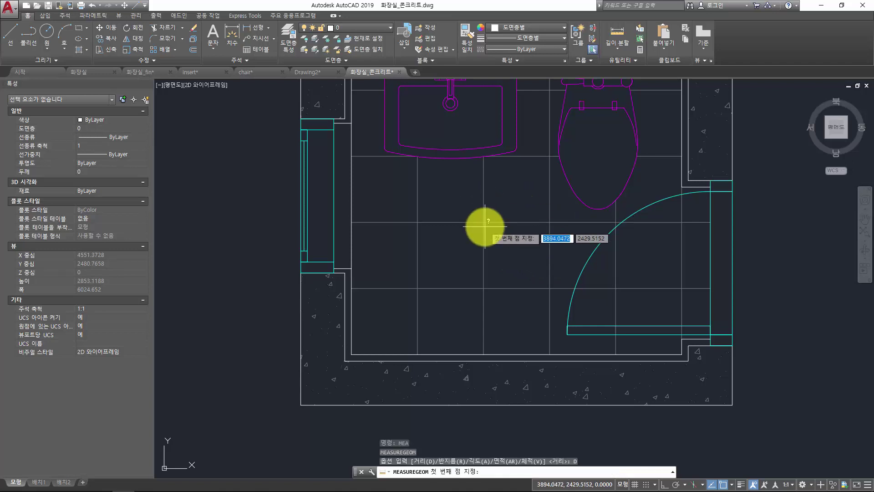
pyautogui.click(351, 354)
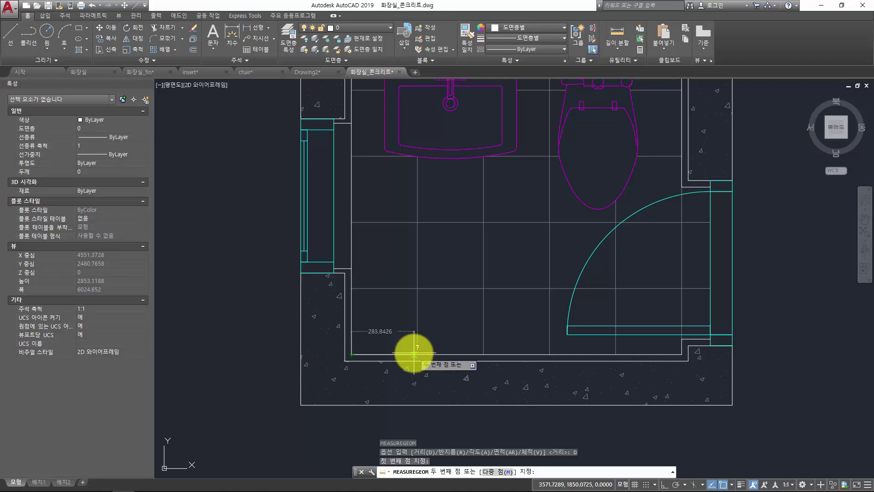
pyautogui.press('Escape')
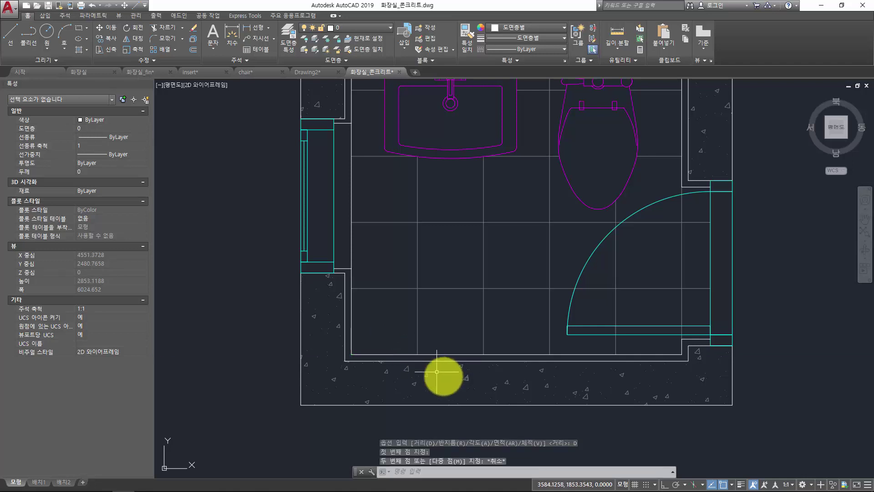
pyautogui.click(439, 375)
pyautogui.click(405, 370)
pyautogui.press('Escape')
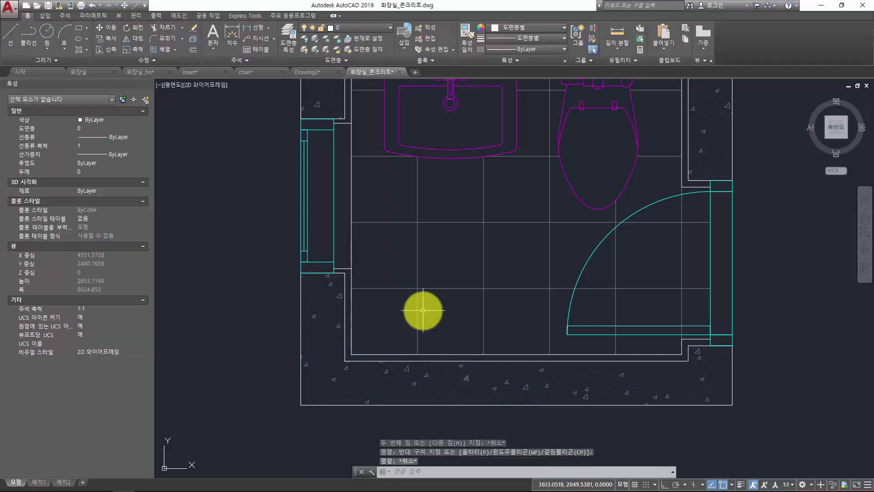
# Step: Set the OSNAPHATCH system variable to 1 so object snaps work on hatch lines
pyautogui.scroll(5, 416, 371)
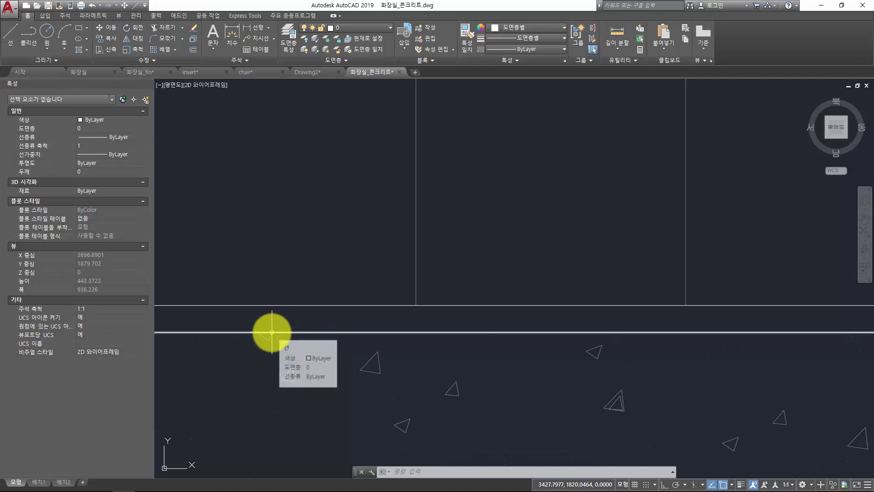
pyautogui.press('Escape')
pyautogui.press('Escape')
pyautogui.scroll(-4, 375, 183)
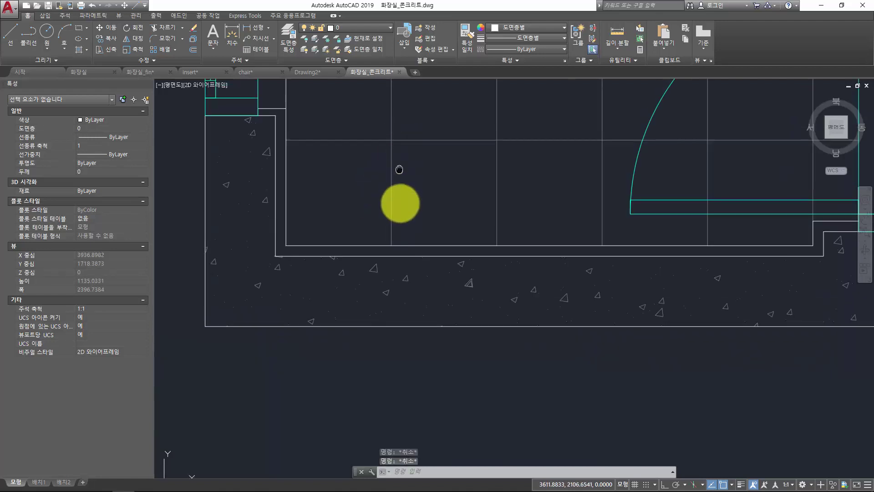
pyautogui.press('Escape')
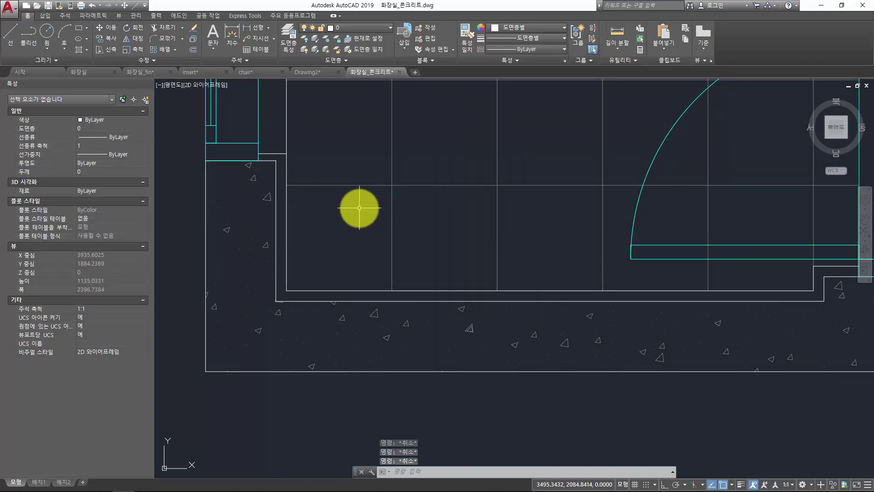
pyautogui.write('OS')
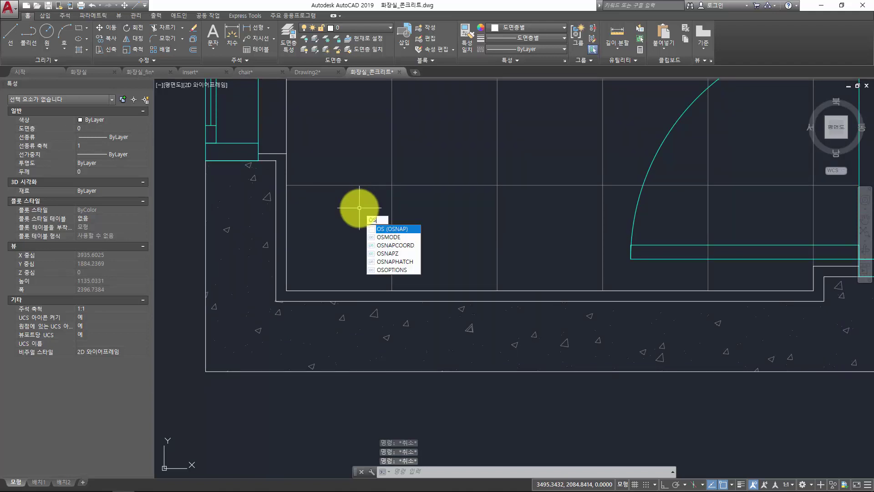
pyautogui.write('NAPHAT')
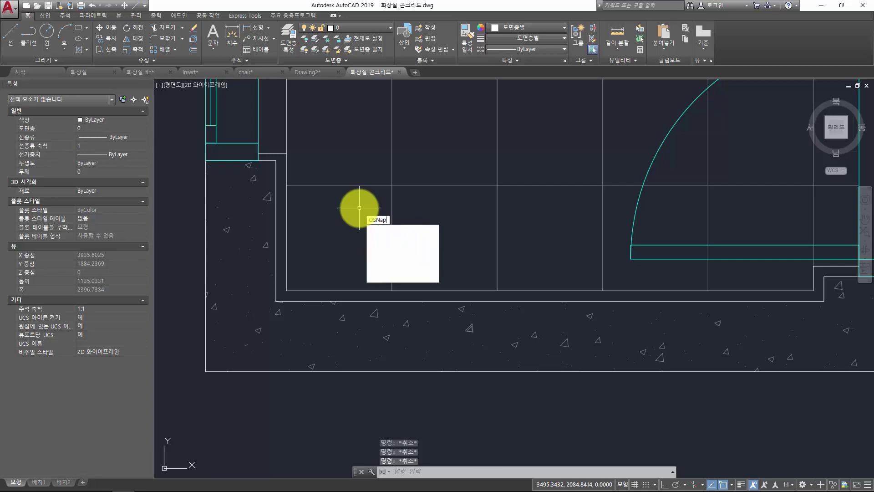
pyautogui.write('CH')
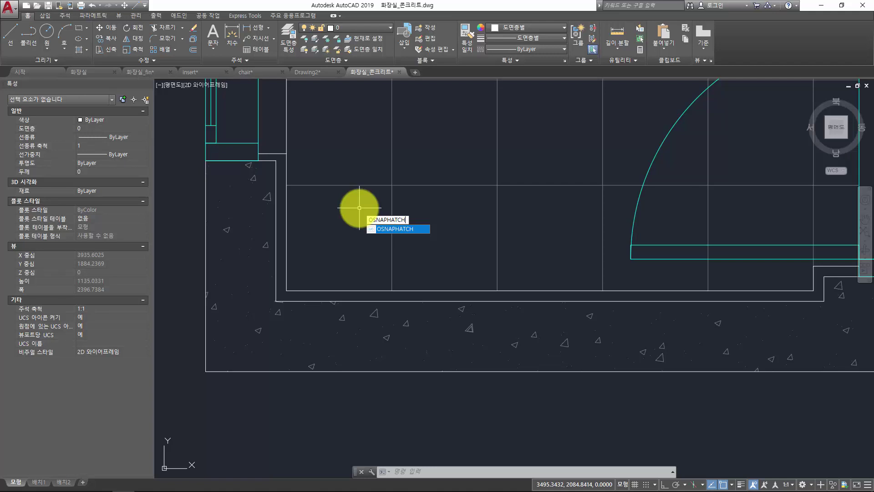
pyautogui.press('Return')
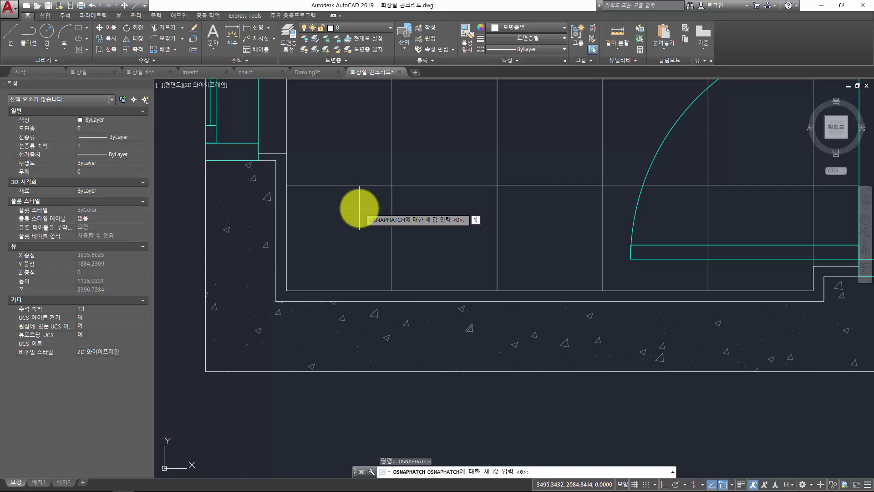
pyautogui.press('Return')
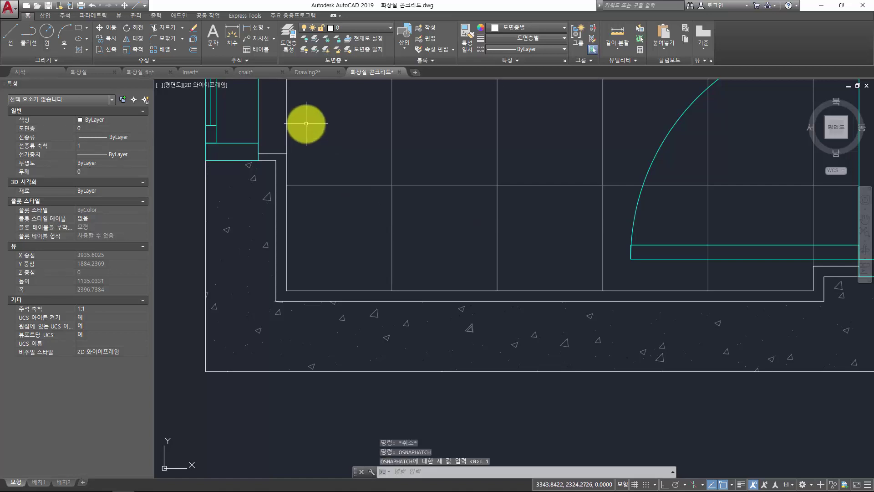
# Step: Measure the distance from the floor's lower-left inner corner to the first vertical hatch line along the bottom edge
pyautogui.click(621, 48)
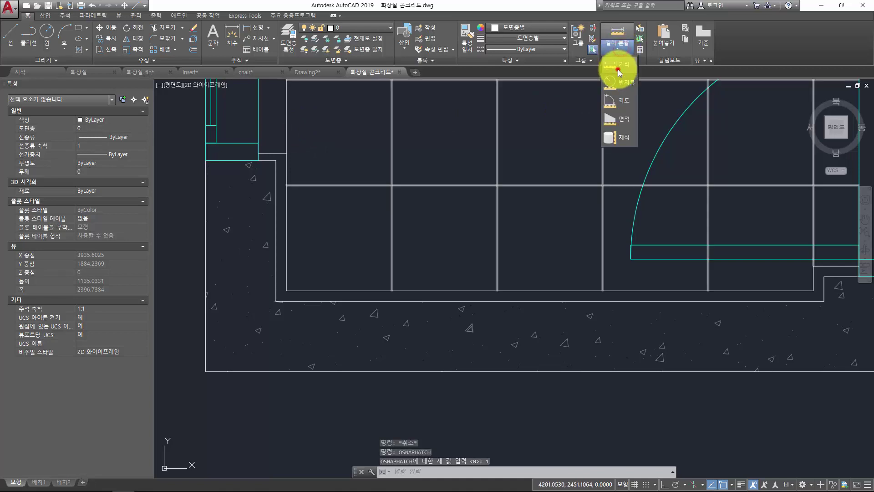
pyautogui.click(618, 69)
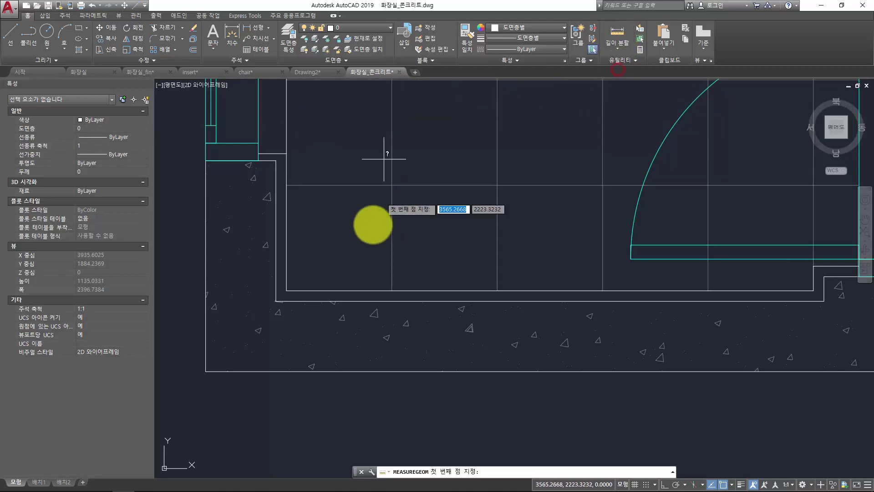
pyautogui.click(620, 50)
pyautogui.click(618, 68)
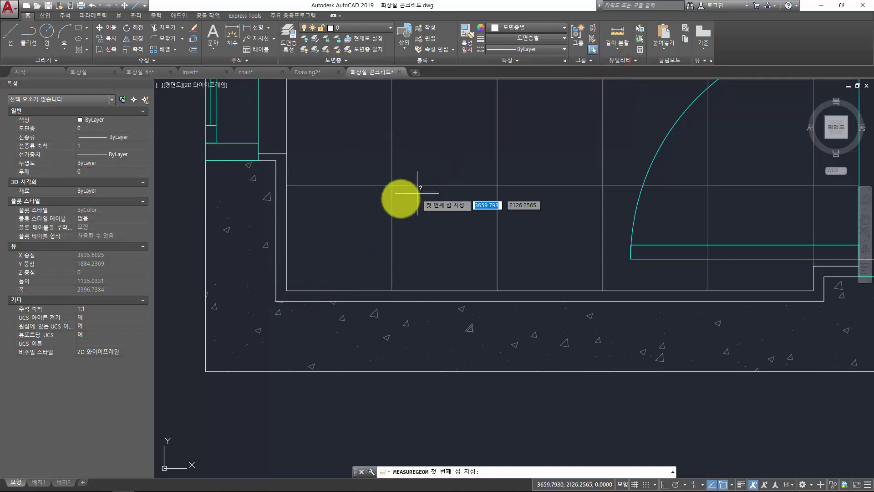
pyautogui.click(287, 289)
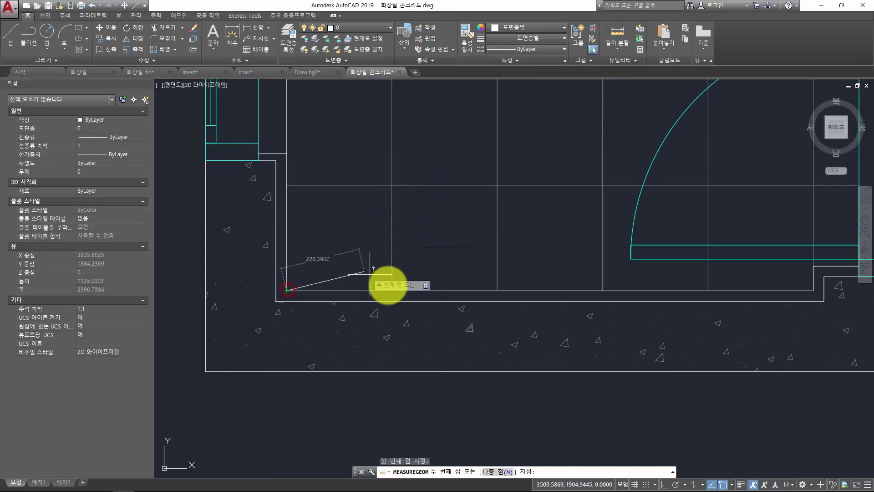
pyautogui.click(391, 290)
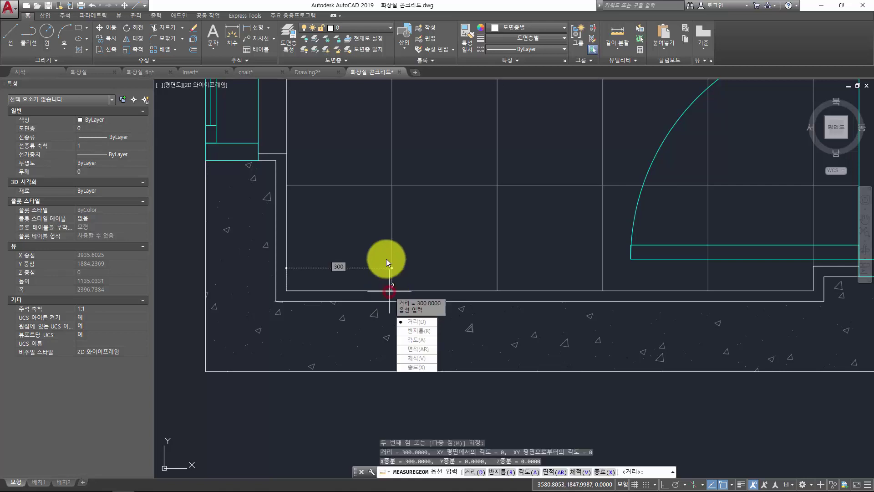
pyautogui.press('Escape')
pyautogui.press('Escape')
pyautogui.press('Escape')
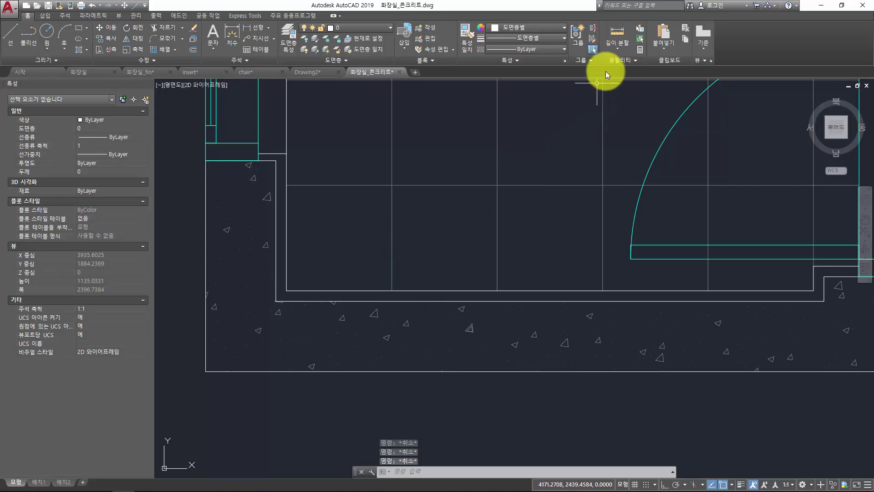
pyautogui.click(617, 48)
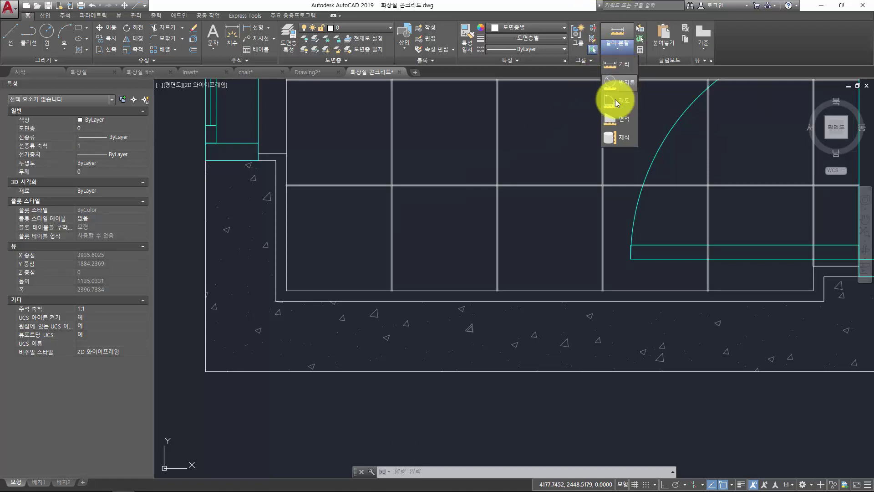
pyautogui.click(615, 49)
pyautogui.click(615, 47)
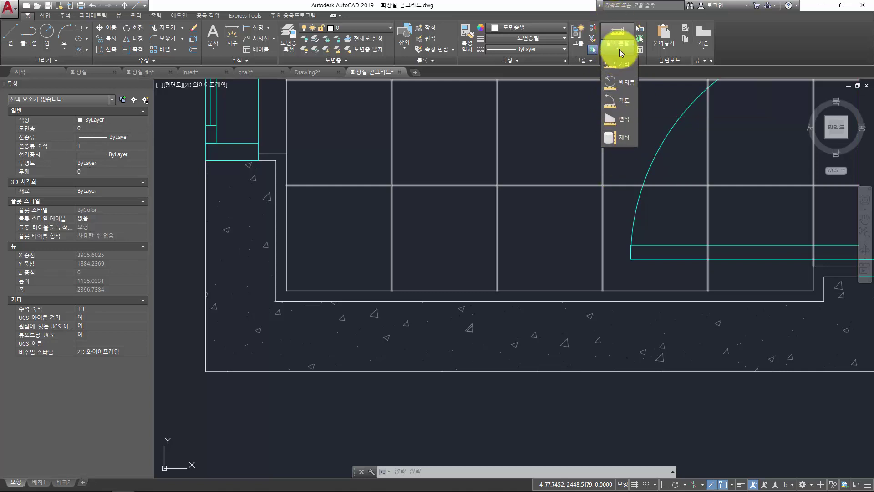
pyautogui.press('Escape')
pyautogui.press('Escape')
pyautogui.press('Escape')
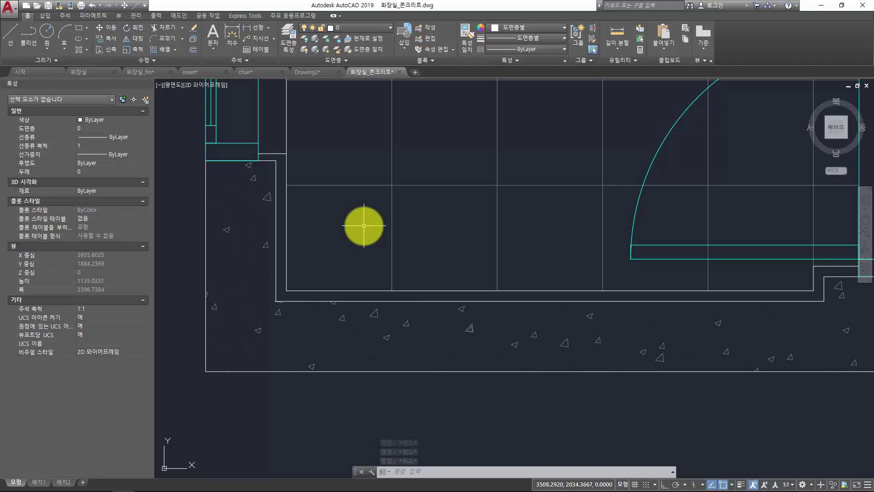
pyautogui.click(10, 36)
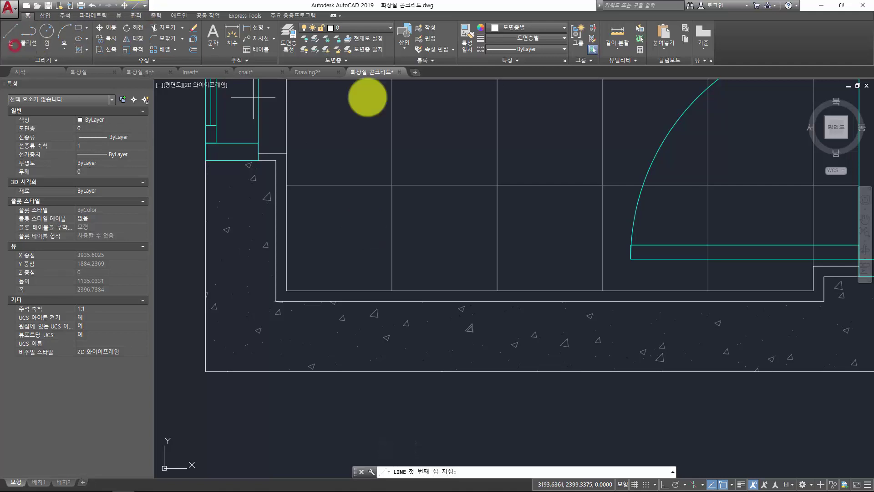
pyautogui.click(287, 291)
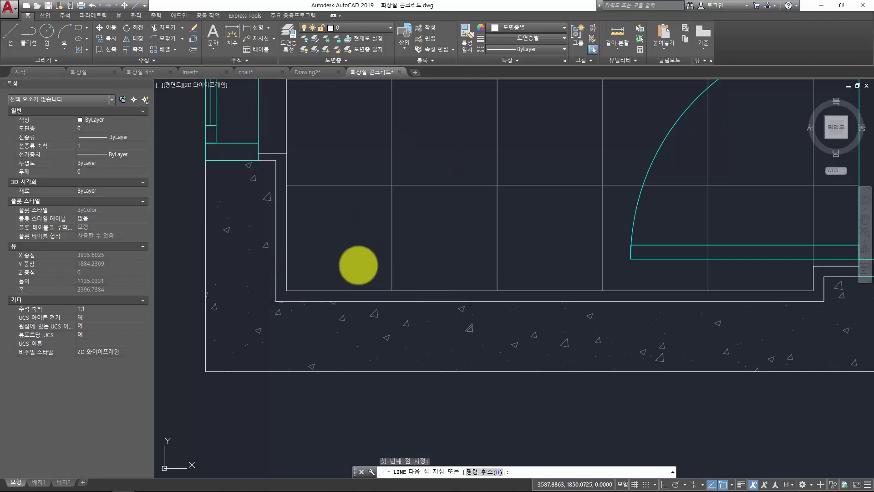
pyautogui.press('Escape')
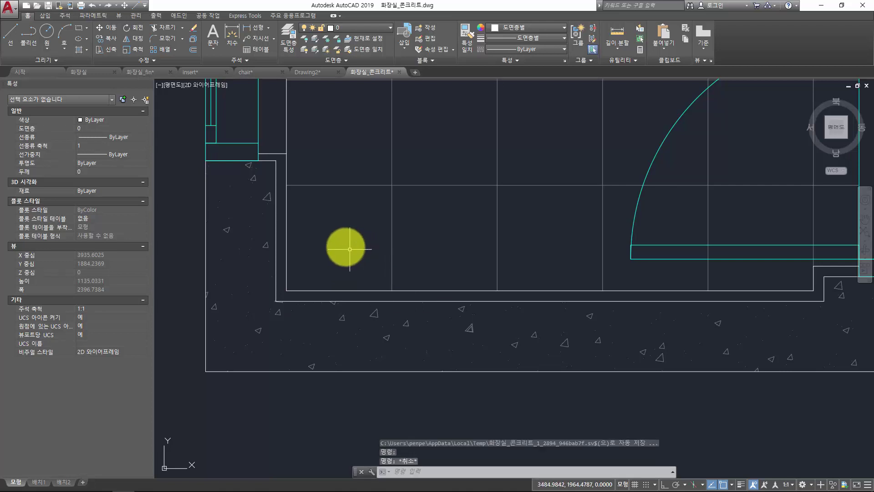
pyautogui.press('Escape')
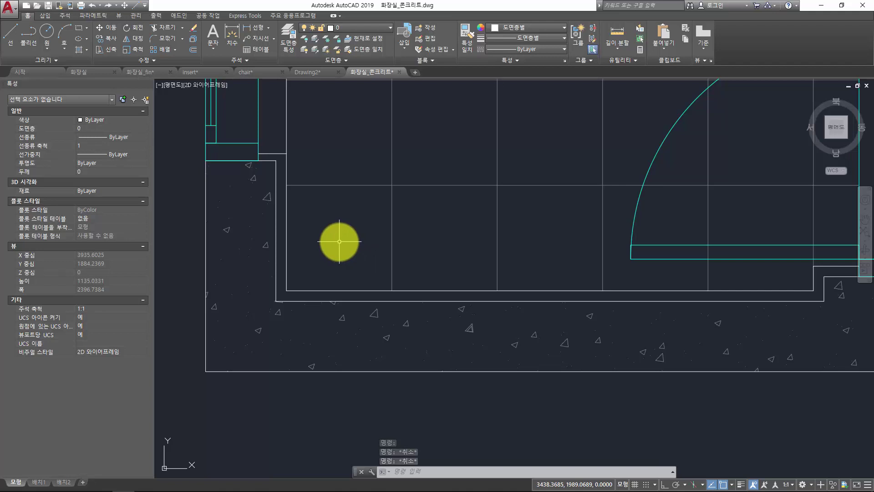
# Step: Measure the corner tile's width with DIST, from the floor's lower-left inner corner to the first vertical hatch line
pyautogui.write('dist')
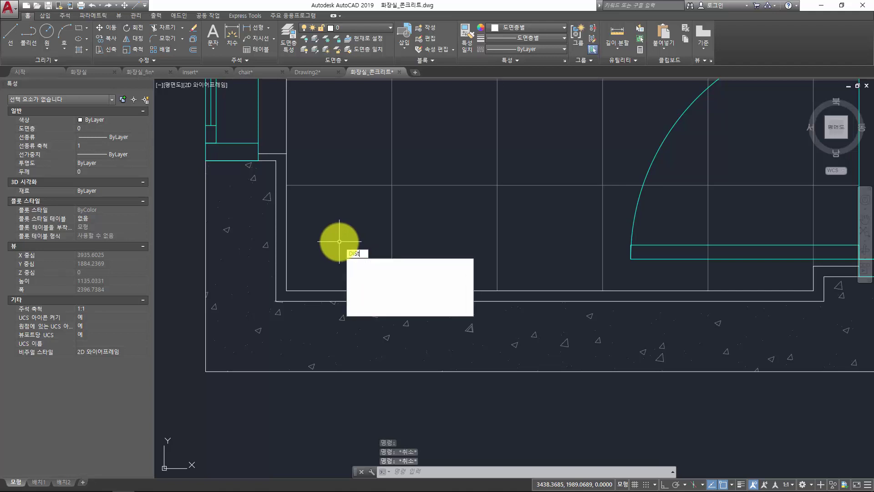
pyautogui.press('BackSpace')
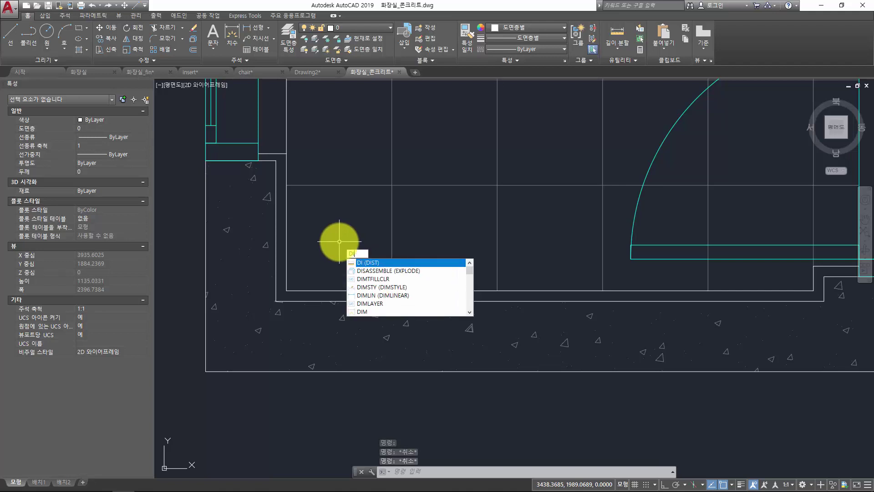
pyautogui.press('Return')
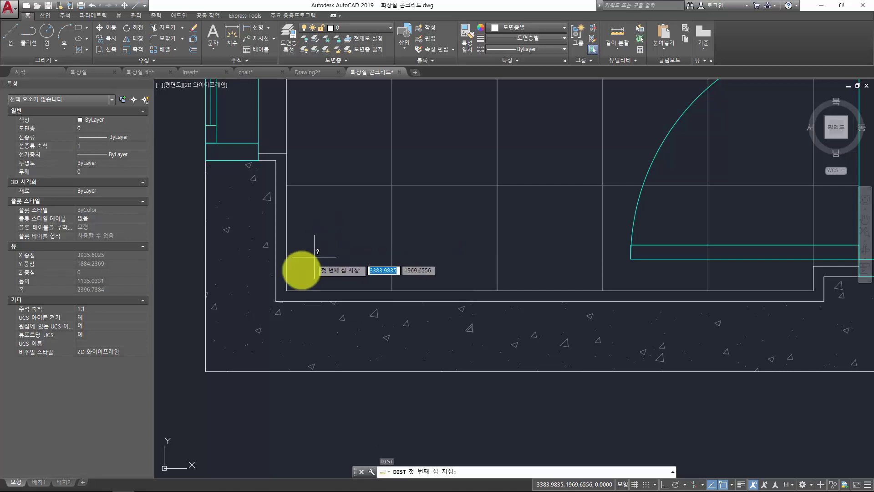
pyautogui.click(286, 290)
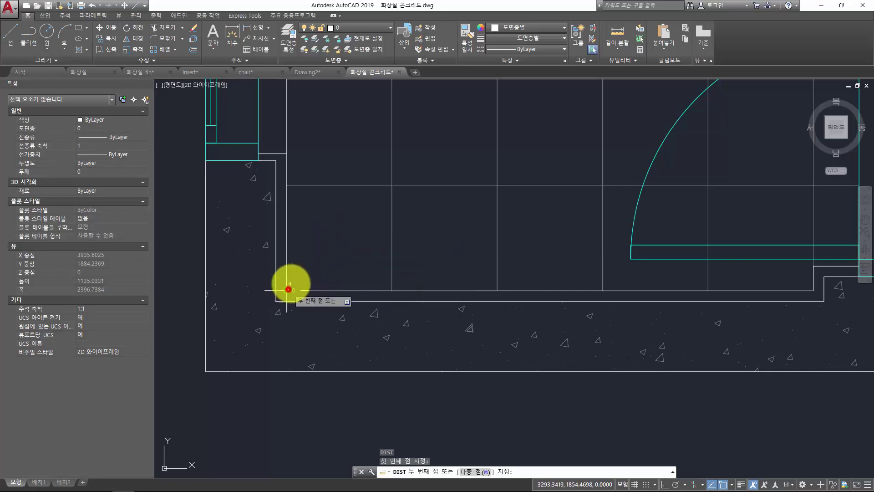
pyautogui.click(390, 291)
# Step: Measure the corner tile's height with DIST, from the floor's lower-left inner corner up to the first horizontal hatch line
pyautogui.press('Return')
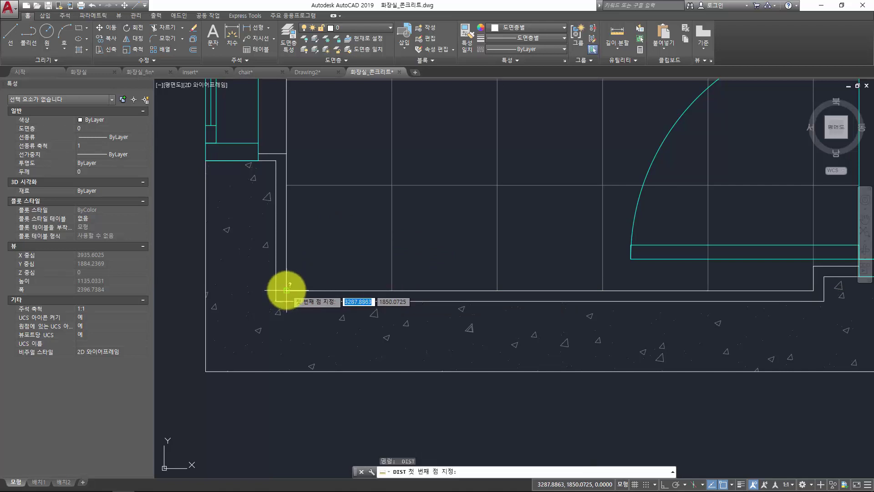
pyautogui.click(286, 289)
pyautogui.click(287, 185)
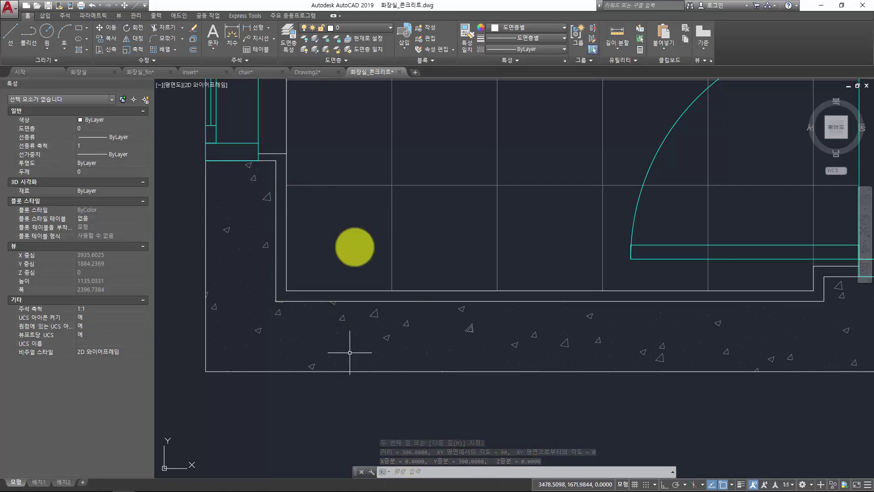
pyautogui.press('Escape')
pyautogui.press('Escape')
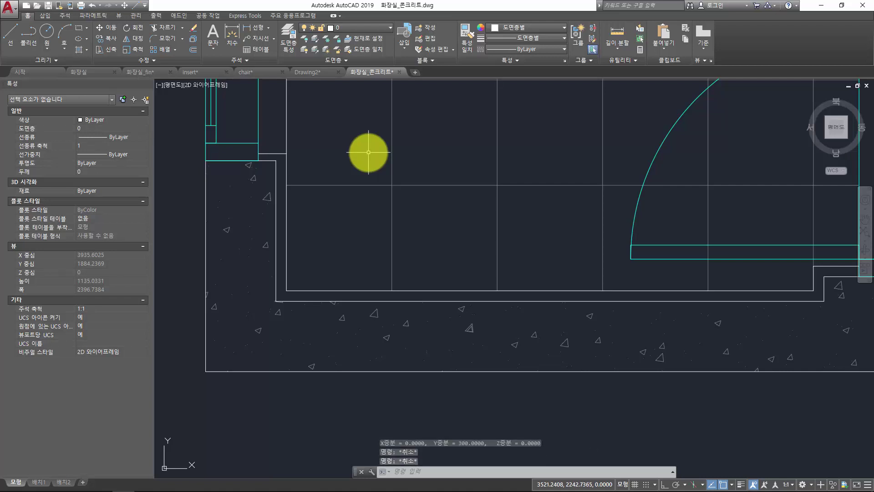
pyautogui.press('Escape')
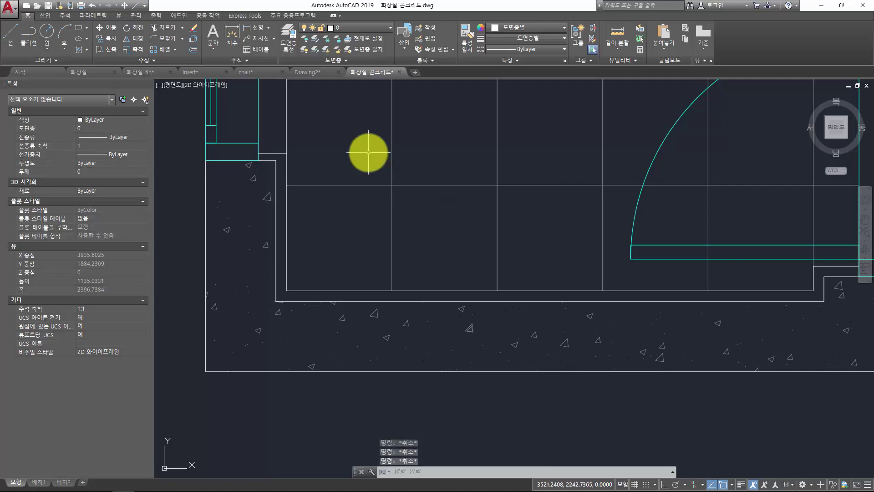
# Step: Set the OSNAPHATCH system variable to 0 so object snaps ignore hatch lines
pyautogui.write('mea')
pyautogui.press('Escape')
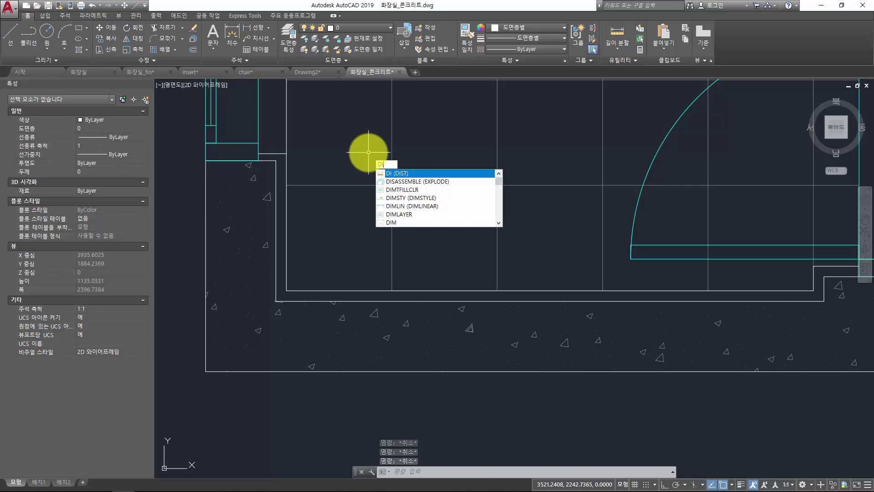
pyautogui.press('Escape')
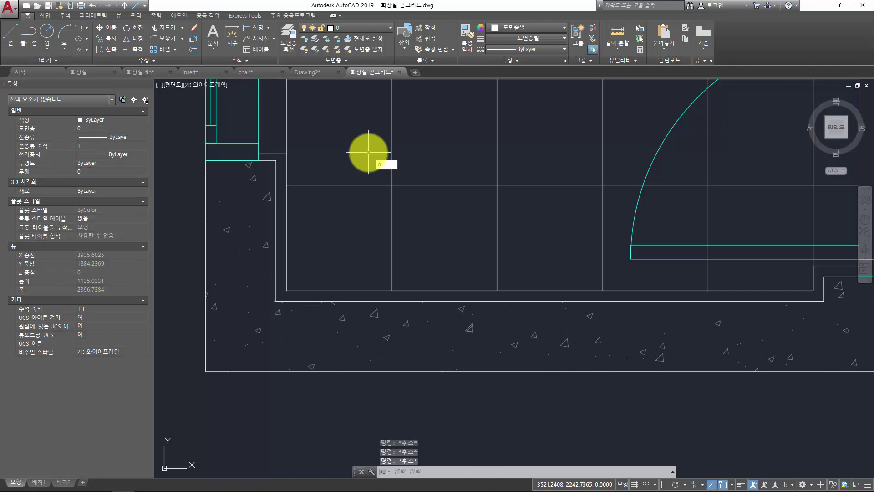
pyautogui.write('osnaphatc')
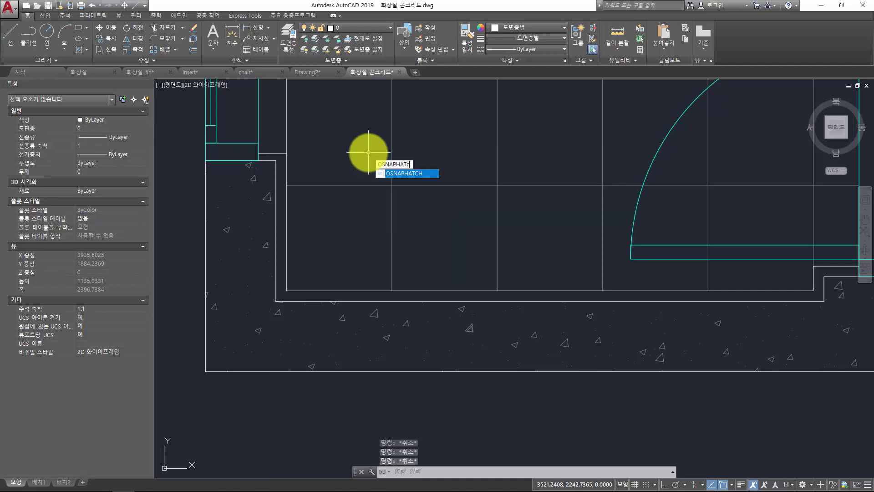
pyautogui.press('Return')
pyautogui.write('0')
pyautogui.press('Return')
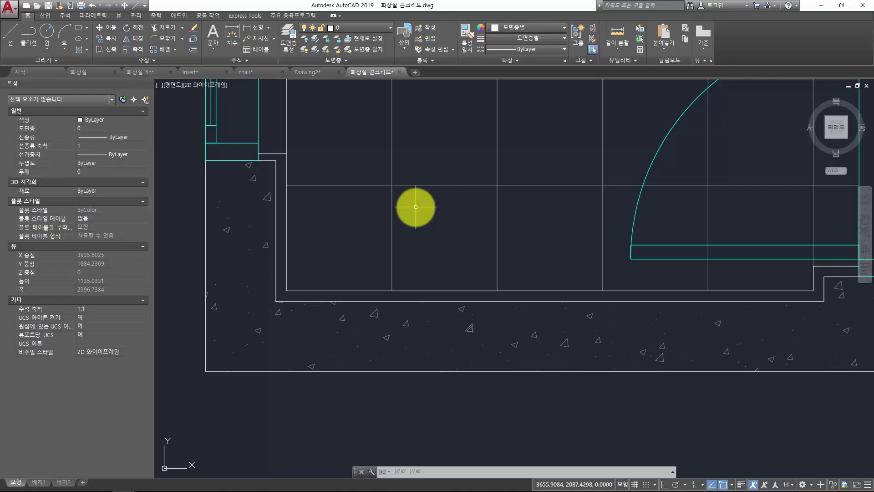
pyautogui.press('Escape')
pyautogui.press('Escape')
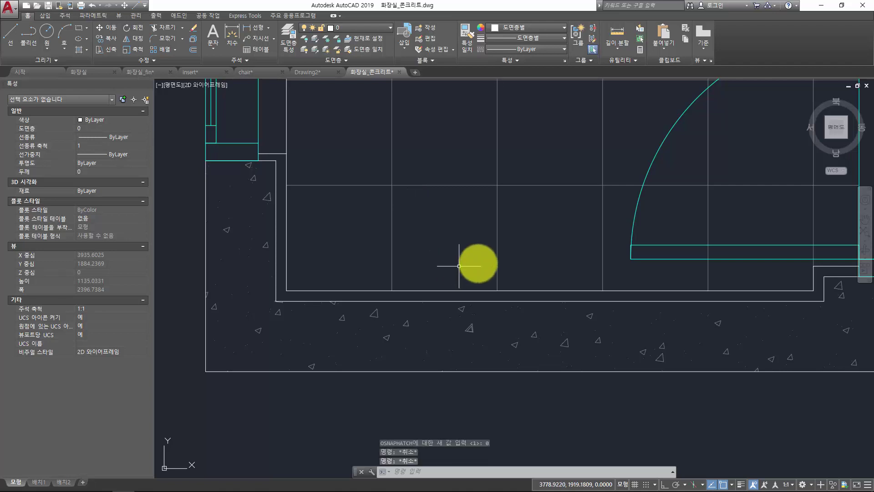
# Step: Draw three coincident lines about 1568 units long in the empty area beside the plan and select one
pyautogui.scroll(-5, 478, 262)
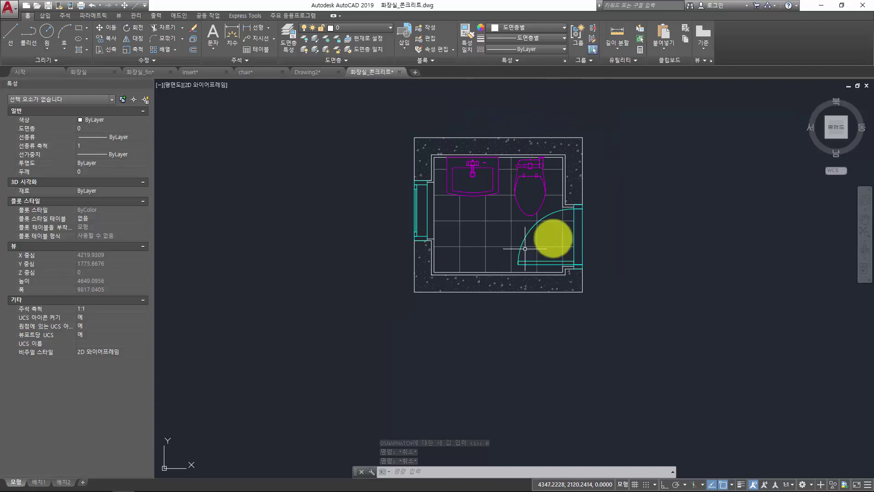
pyautogui.scroll(8, 542, 223)
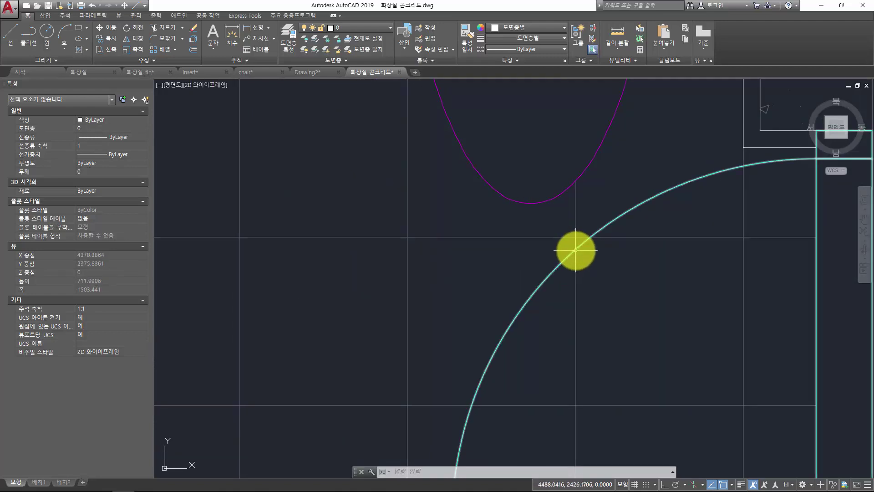
pyautogui.scroll(-6, 576, 251)
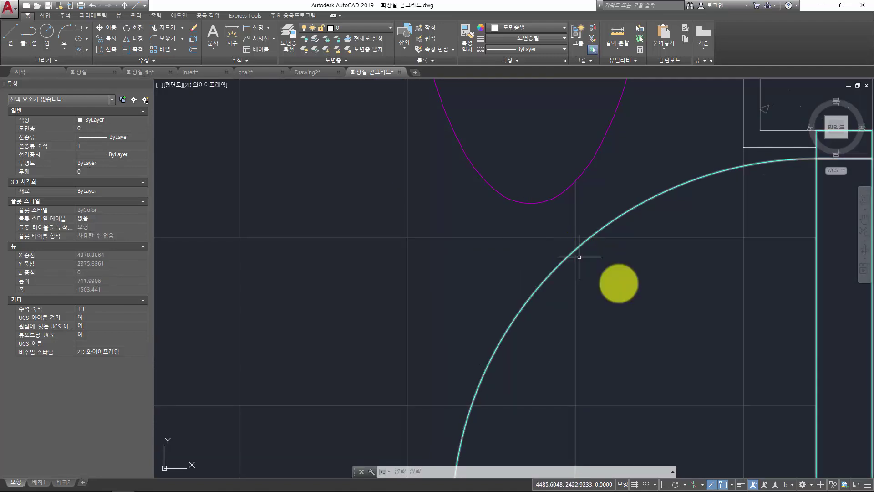
pyautogui.moveTo(635, 279); pyautogui.dragTo(474, 260, button='middle')
pyautogui.press('Escape')
pyautogui.press('Escape')
pyautogui.write('l')
pyautogui.press('Return')
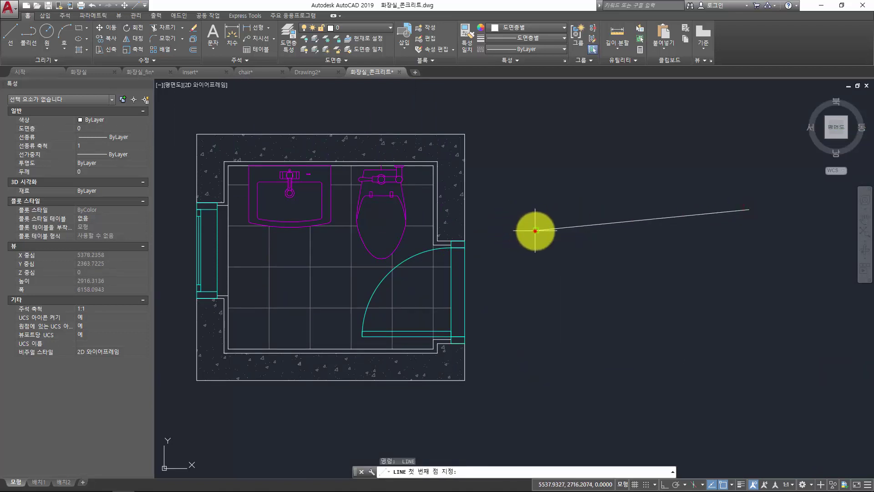
pyautogui.click(748, 210)
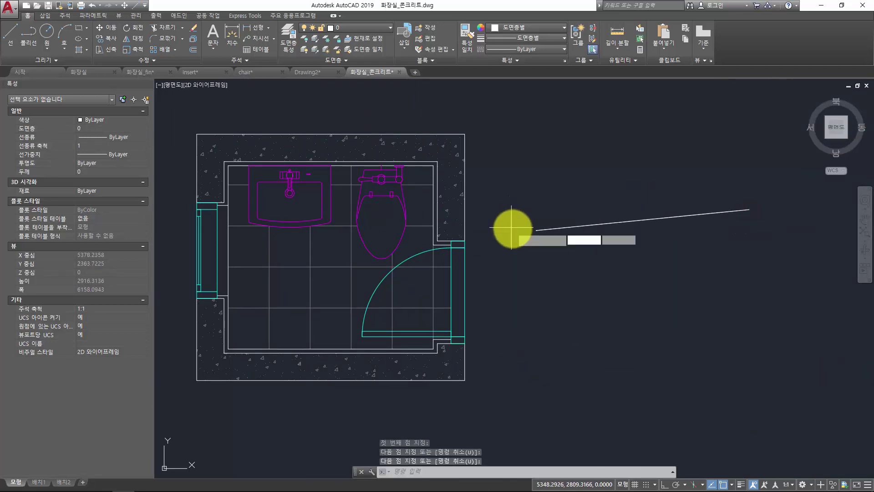
pyautogui.click(535, 229)
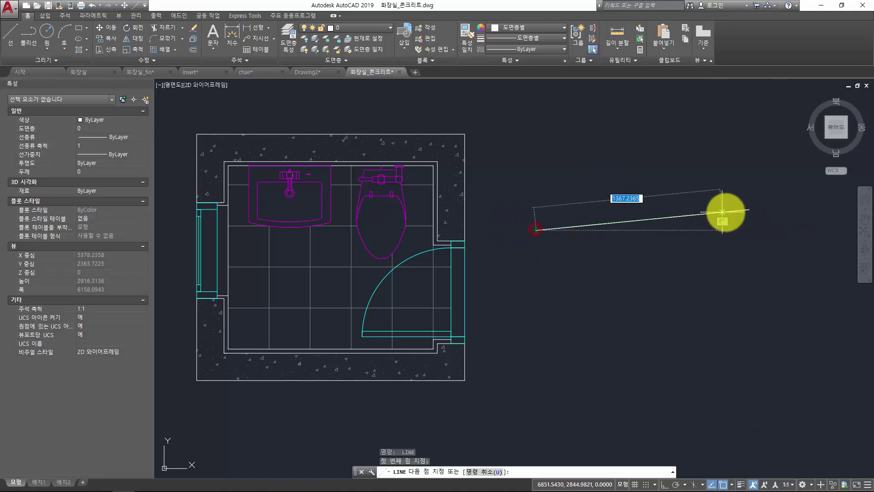
pyautogui.click(748, 210)
pyautogui.press('Return')
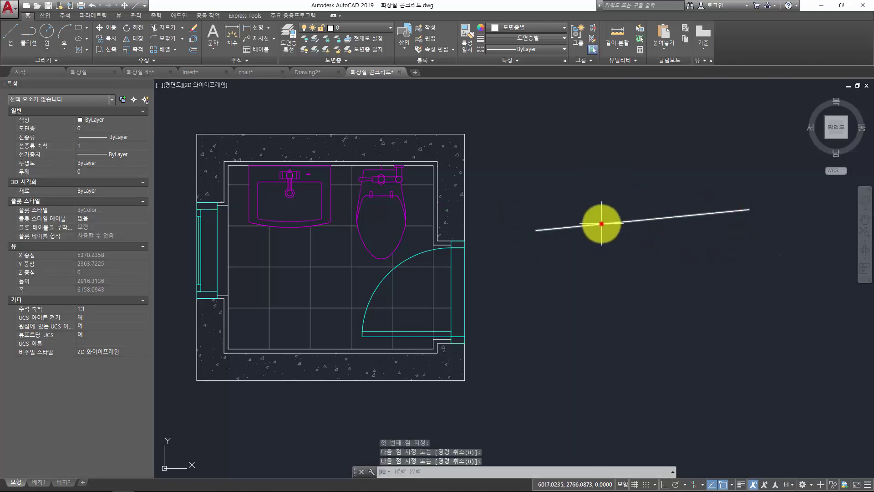
pyautogui.click(601, 223)
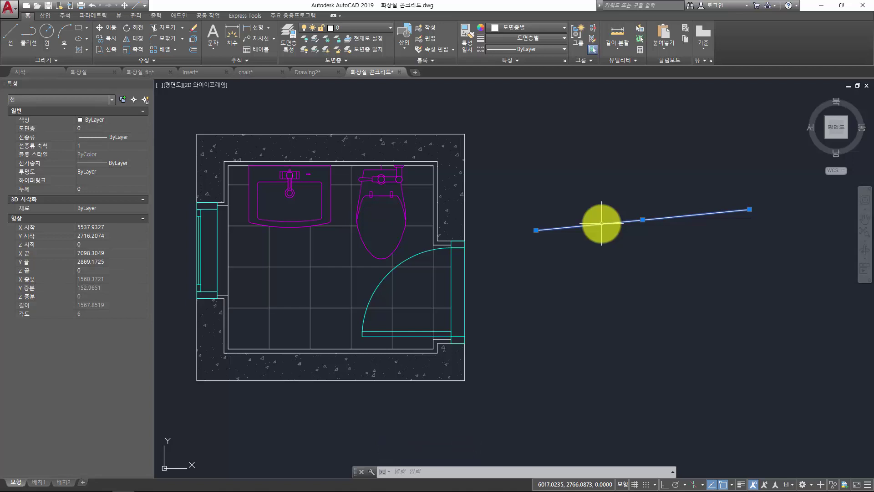
# Step: Start a new blank presentation in PowerPoint and delete the title and subtitle placeholders from its slide
pyautogui.press('super+r')
pyautogui.write('p')
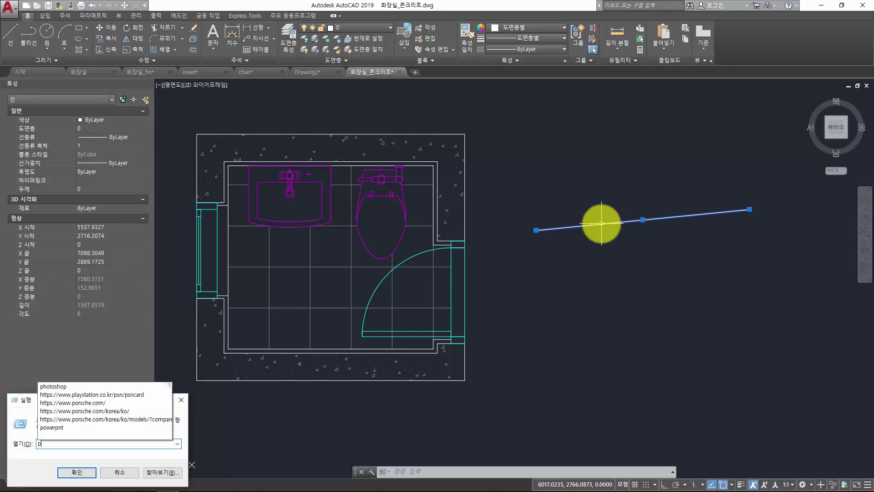
pyautogui.write('owerpnt')
pyautogui.press('Return')
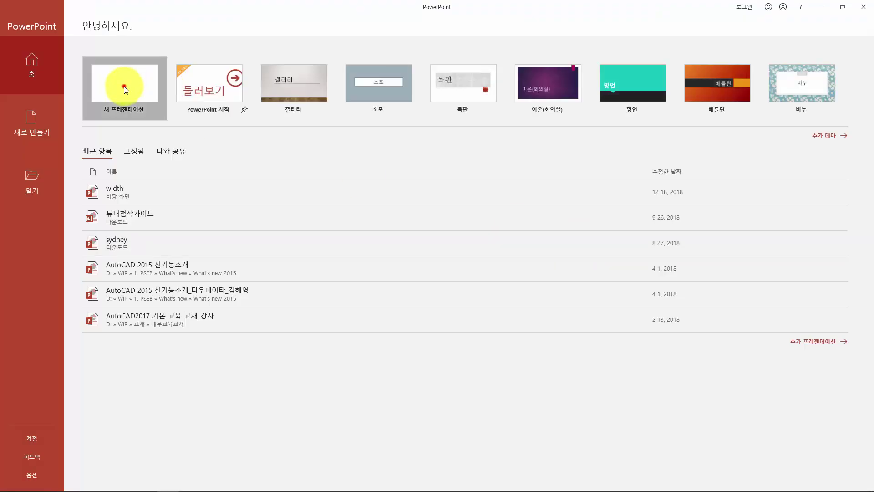
pyautogui.click(125, 86)
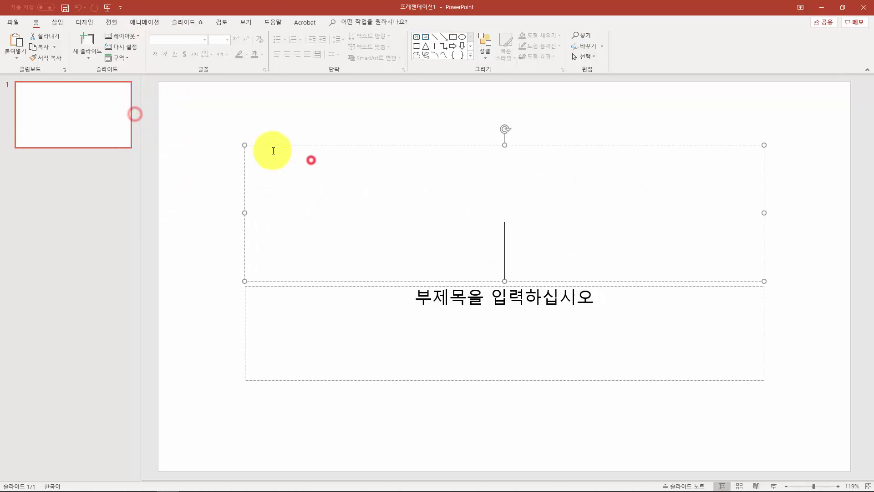
pyautogui.moveTo(204, 116); pyautogui.dragTo(865, 448)
pyautogui.press('Delete')
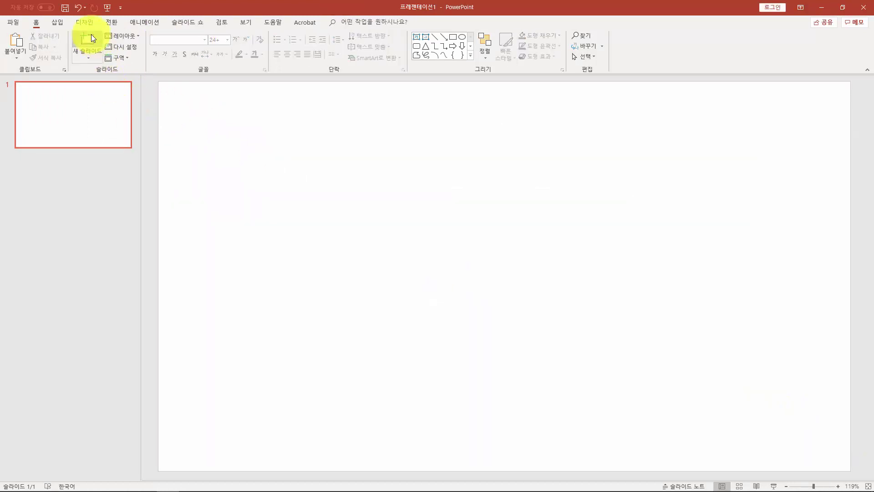
# Step: Draw three overlapping rectangles on the slide, about 10.9 x 6.8 cm, 4.7 x 4.4 cm and 3.8 x 4.4 cm
pyautogui.click(84, 22)
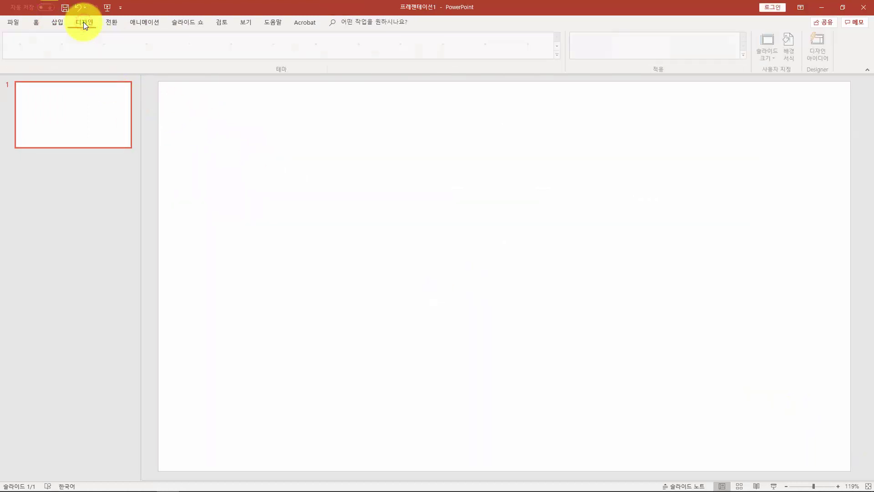
pyautogui.click(64, 23)
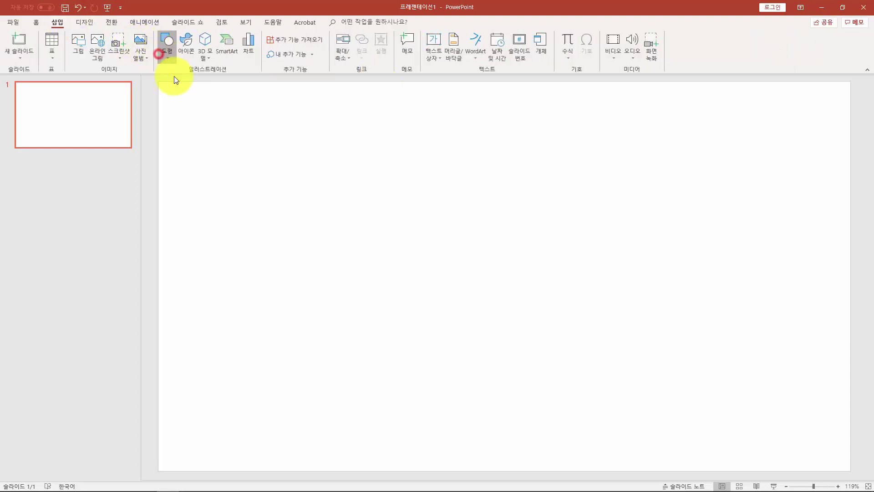
pyautogui.click(167, 49)
pyautogui.click(198, 80)
pyautogui.moveTo(234, 151); pyautogui.dragTo(457, 292)
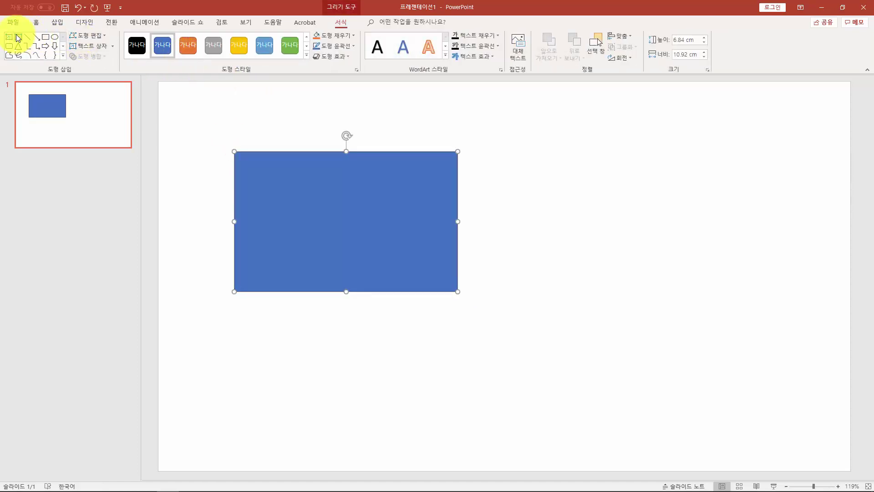
pyautogui.click(46, 36)
pyautogui.moveTo(206, 122); pyautogui.dragTo(302, 213)
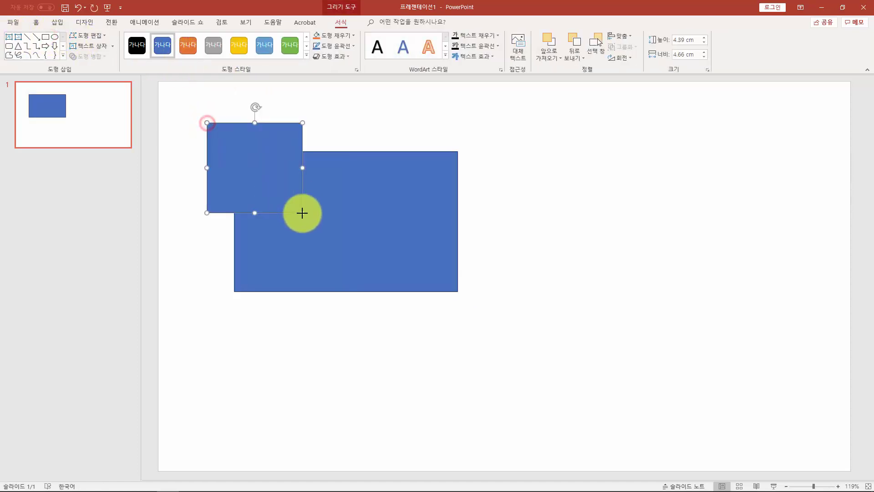
pyautogui.click(45, 36)
pyautogui.moveTo(349, 134); pyautogui.dragTo(270, 224)
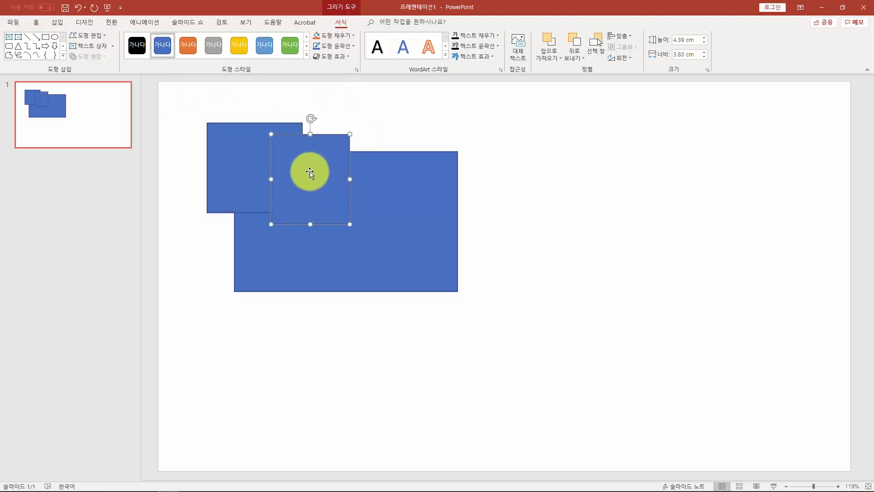
# Step: Switch back to AutoCAD and erase the three overlapping lines beside the bathroom plan
pyautogui.click(817, 7)
pyautogui.moveTo(470, 243); pyautogui.dragTo(489, 246, button='middle')
pyautogui.click(722, 301)
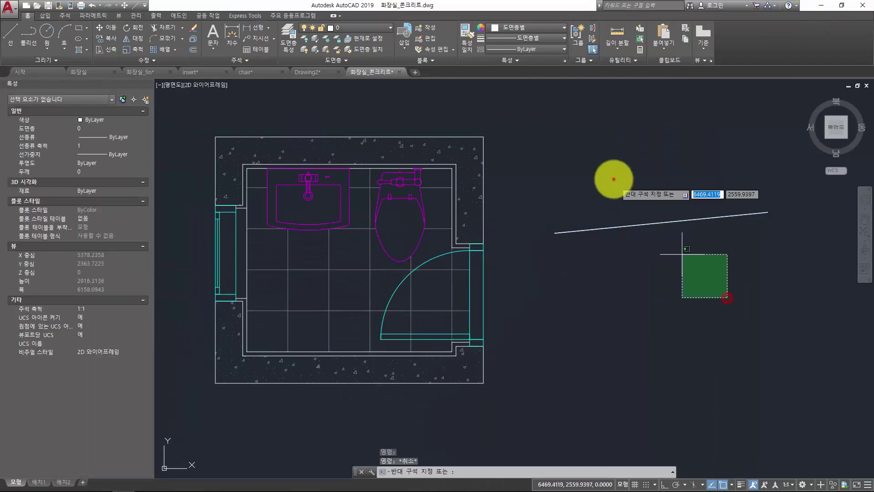
pyautogui.click(614, 184)
pyautogui.write('e')
pyautogui.press('Return')
# Step: Draw a rectangle enclosing the whole bathroom plan with a margin around the outer walls
pyautogui.moveTo(421, 305); pyautogui.dragTo(474, 306, button='middle')
pyautogui.write('rec')
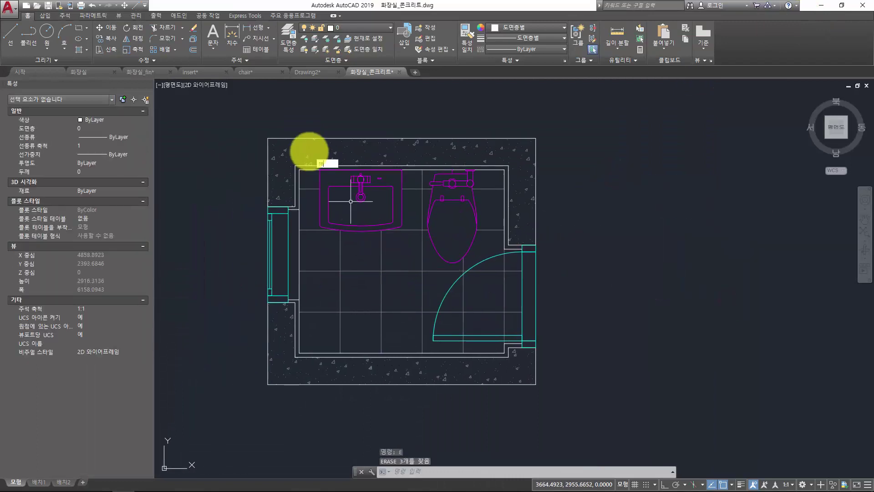
pyautogui.press('Return')
pyautogui.click(246, 119)
pyautogui.click(575, 413)
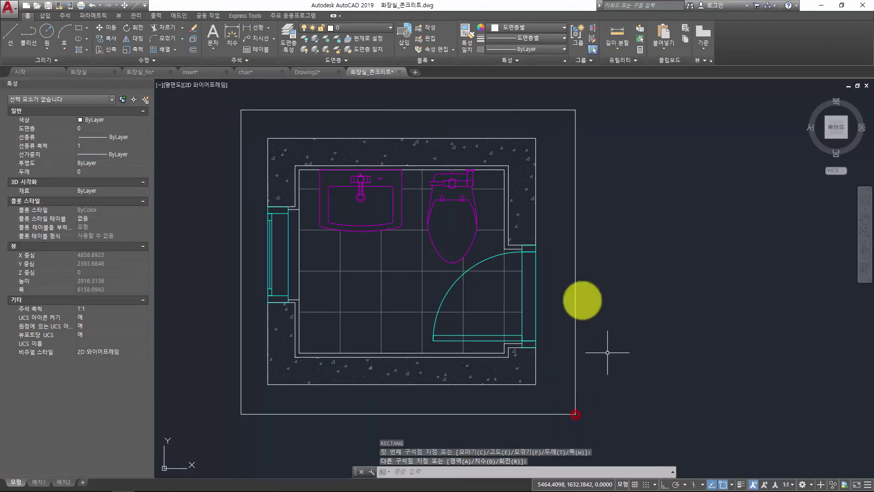
pyautogui.write('j')
pyautogui.press('Return')
pyautogui.click(575, 283)
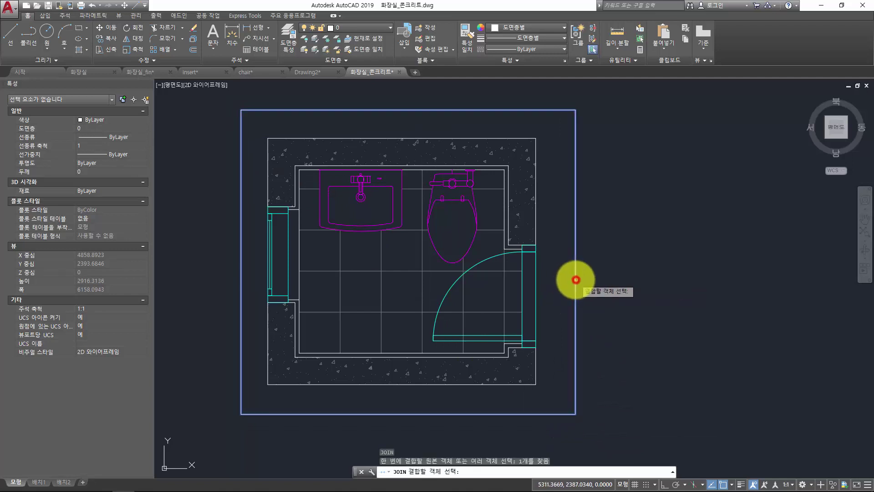
pyautogui.press('Escape')
pyautogui.press('Escape')
# Step: Fill the outer rectangle with a SOLID hatch, picking the rectangle itself as the boundary object
pyautogui.write('h')
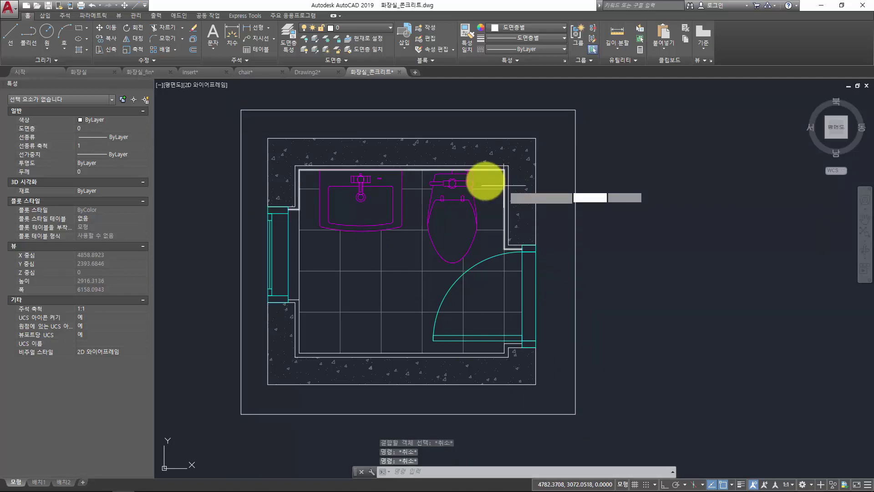
pyautogui.press('Return')
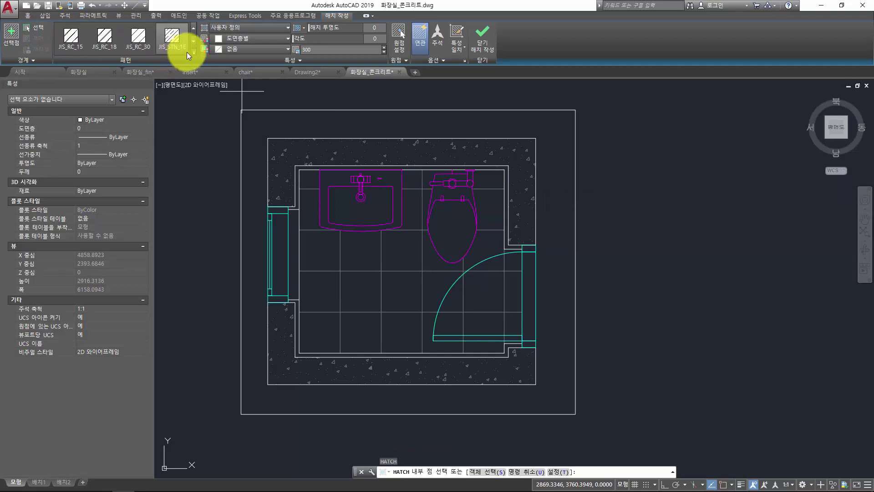
pyautogui.click(77, 37)
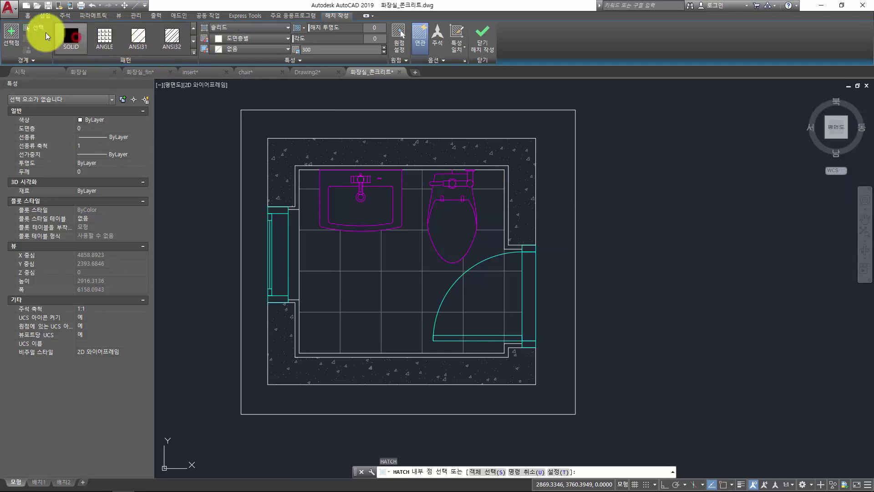
pyautogui.click(17, 34)
pyautogui.click(29, 26)
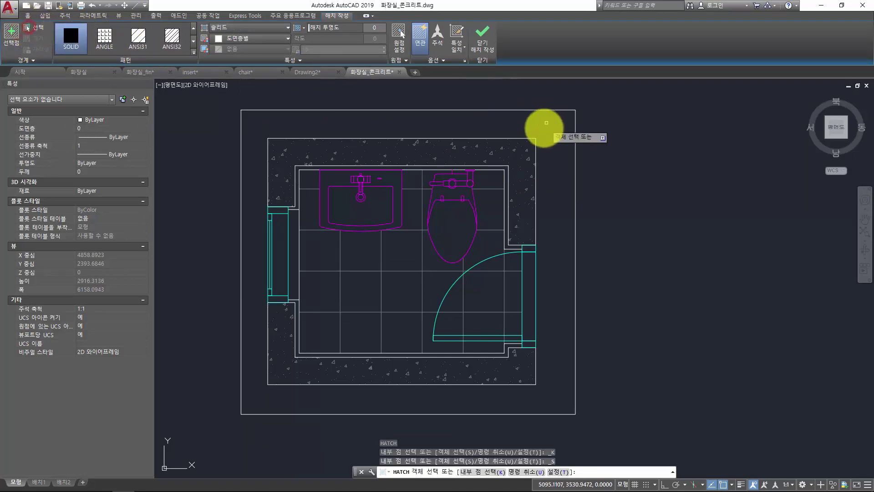
pyautogui.click(541, 110)
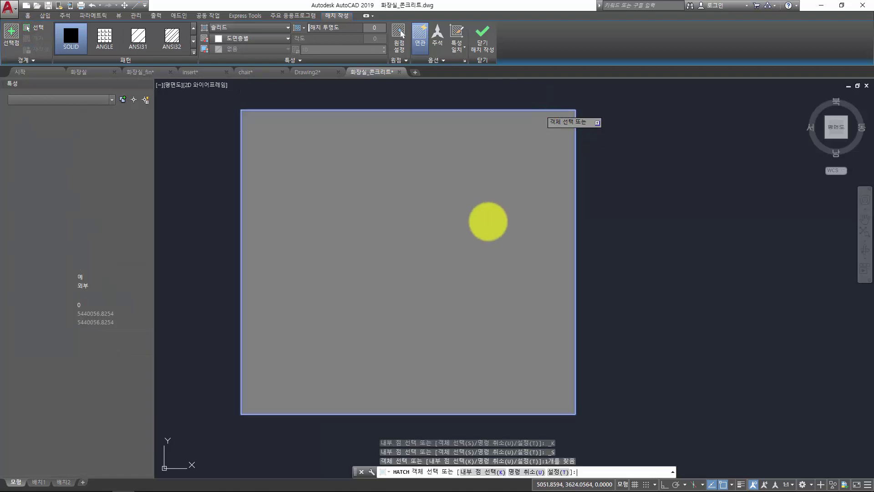
pyautogui.press('Return')
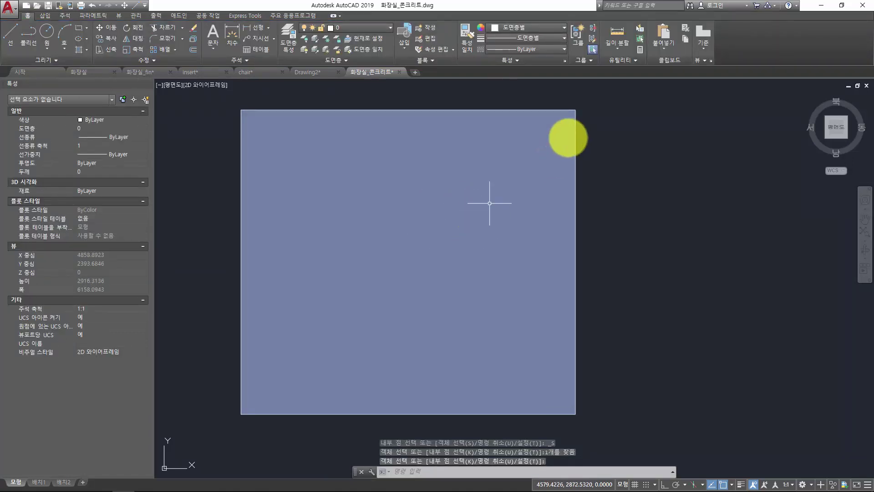
# Step: Increase the transparency of the solid hatch so the bathroom plan shows through it
pyautogui.click(552, 132)
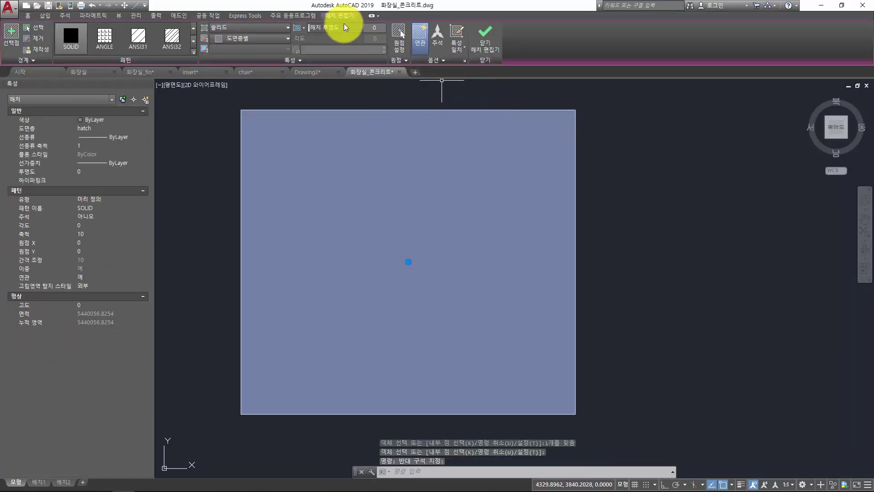
pyautogui.moveTo(314, 29); pyautogui.dragTo(334, 28)
pyautogui.press('Escape')
pyautogui.press('Escape')
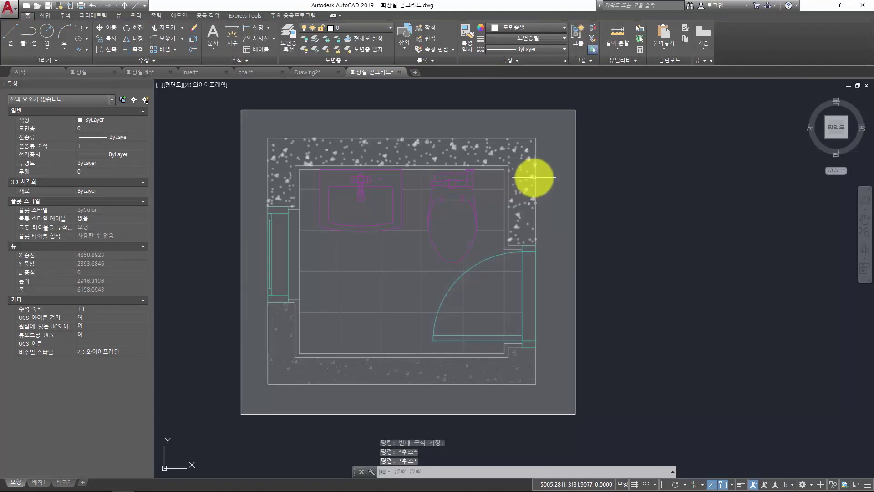
pyautogui.press('Escape')
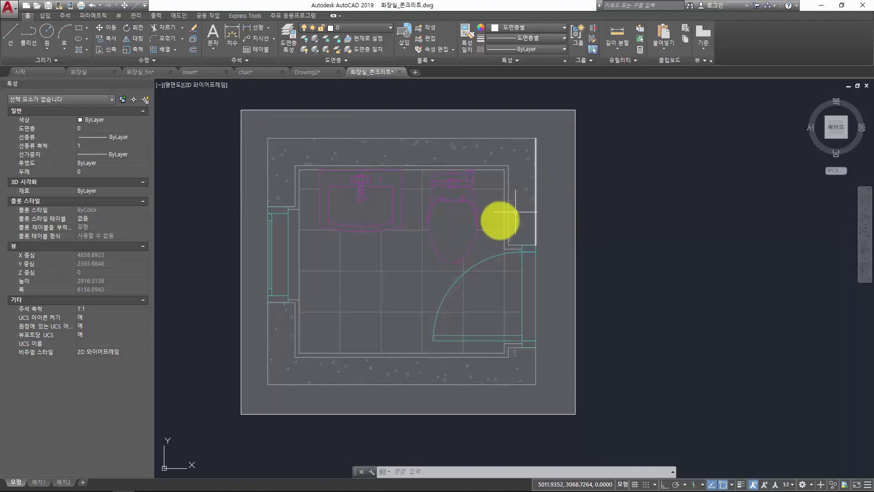
# Step: Try to select the inner wall line beneath the transparent solid hatch on the door side of the bathroom
pyautogui.click(509, 193)
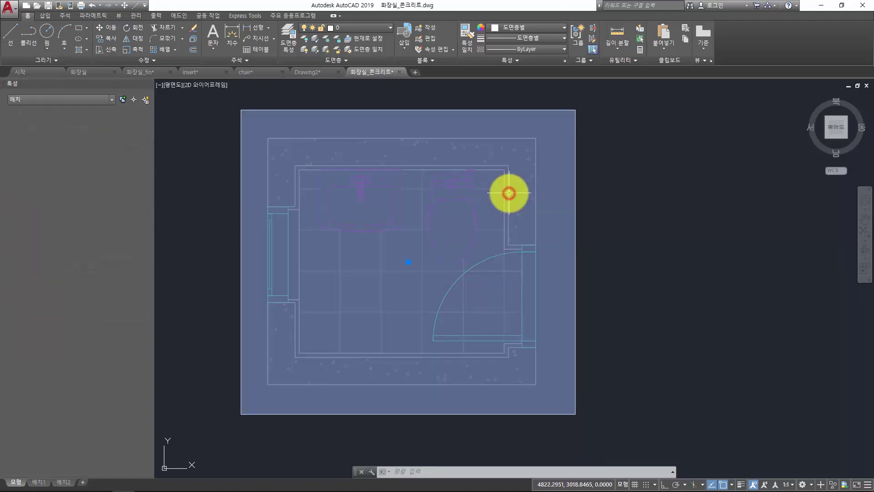
pyautogui.press('Escape')
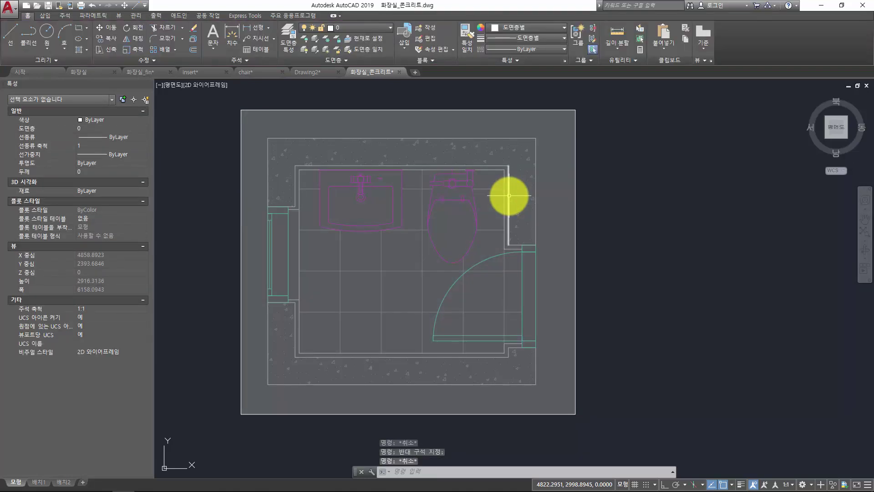
pyautogui.click(509, 196)
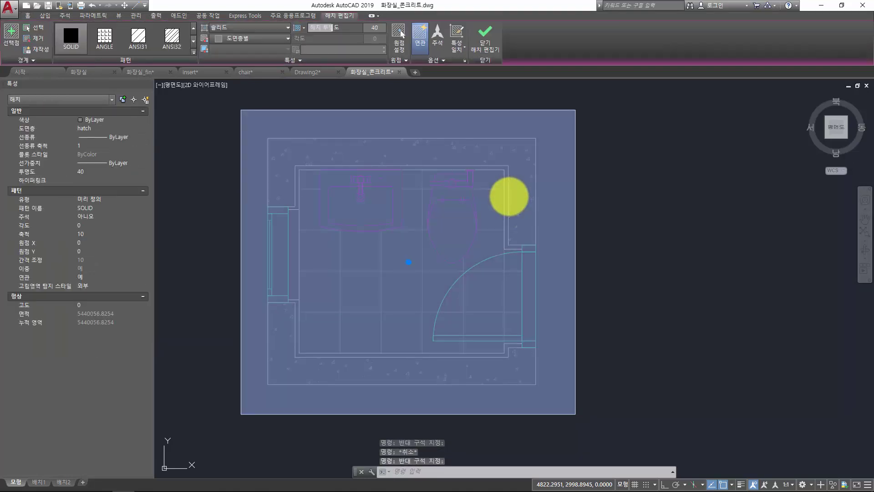
pyautogui.press('Escape')
pyautogui.click(509, 195)
pyautogui.press('Escape')
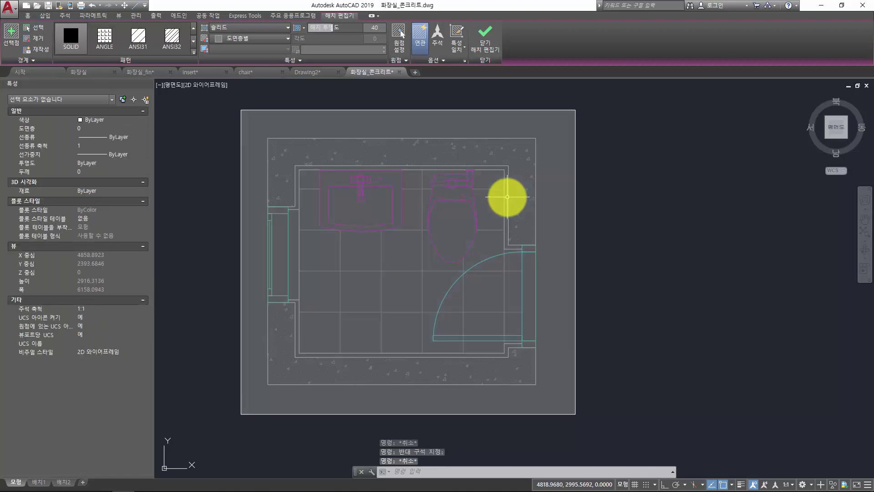
pyautogui.click(506, 197)
pyautogui.click(507, 197)
pyautogui.press('Escape')
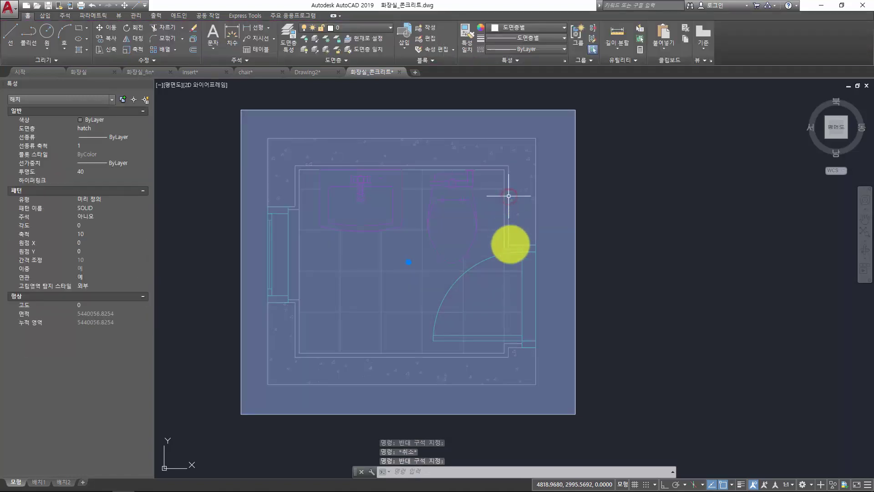
pyautogui.click(511, 228)
pyautogui.press('Escape')
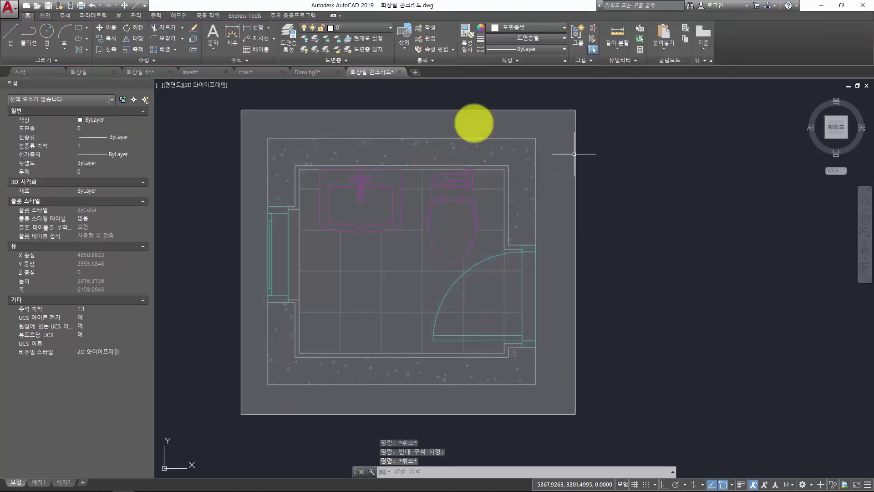
pyautogui.press('Escape')
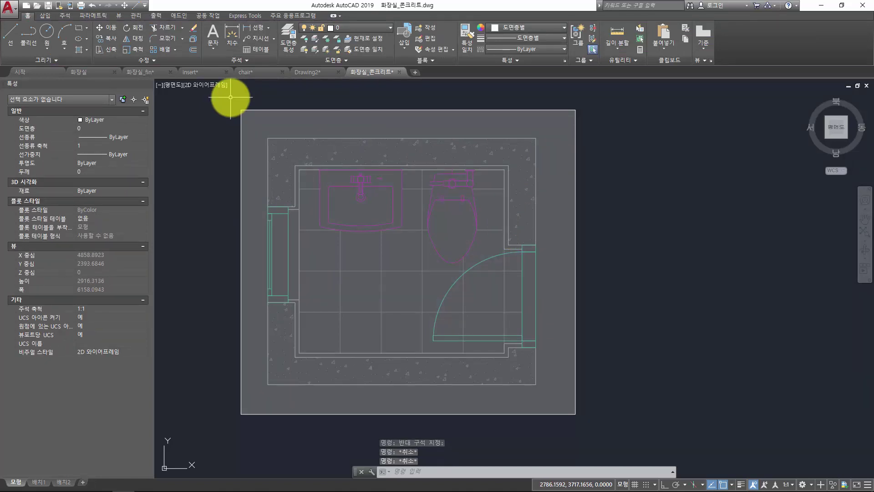
# Step: Examine the draw order options for bringing objects to the front or sending them to the back
pyautogui.click(157, 57)
pyautogui.click(191, 81)
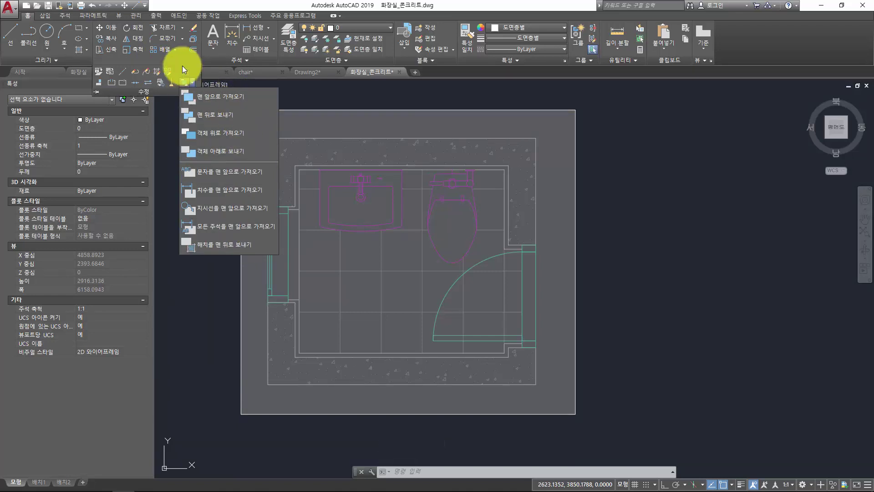
pyautogui.press('Escape')
pyautogui.press('Escape')
pyautogui.press('Escape')
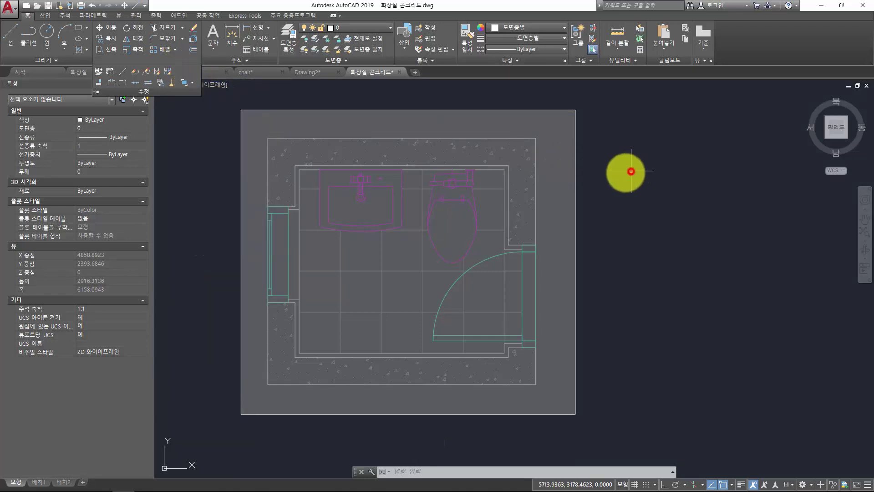
# Step: Send the transparent solid hatch behind all other objects with DRAWORDER and its Back option
pyautogui.write('d')
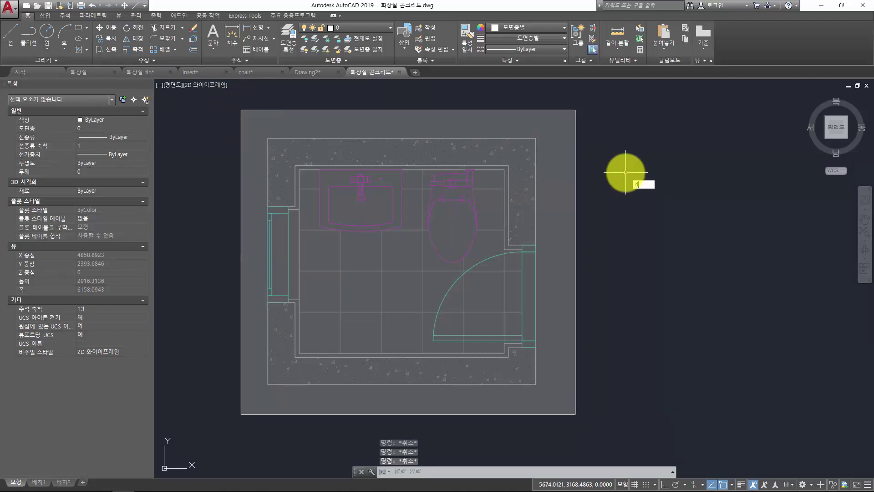
pyautogui.write('raw')
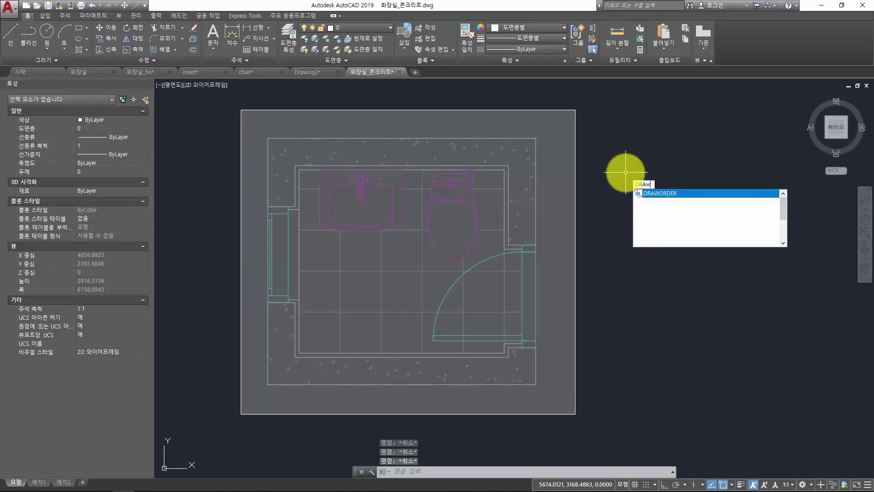
pyautogui.write('o')
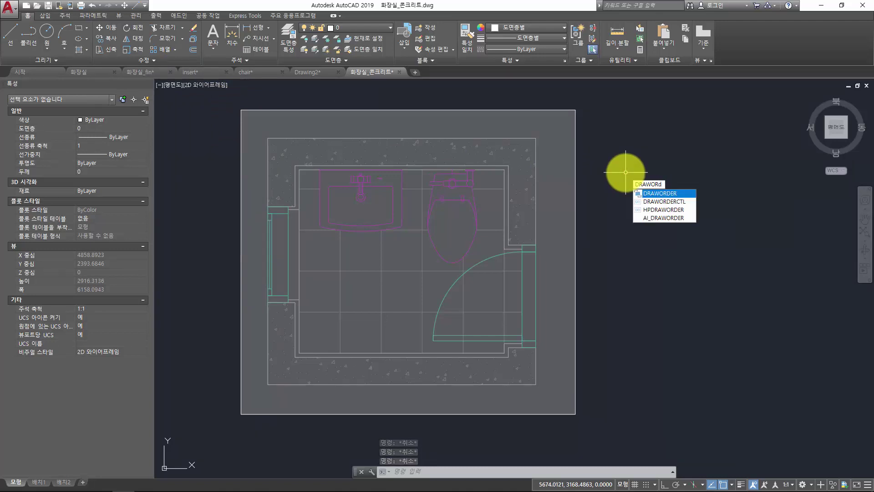
pyautogui.write('r')
pyautogui.press('BackSpace')
pyautogui.press('BackSpace')
pyautogui.press('BackSpace')
pyautogui.press('BackSpace')
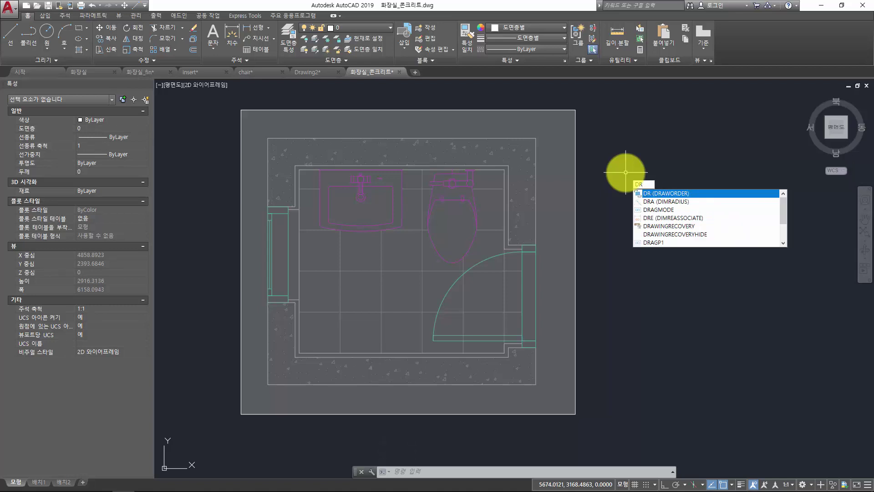
pyautogui.press('Return')
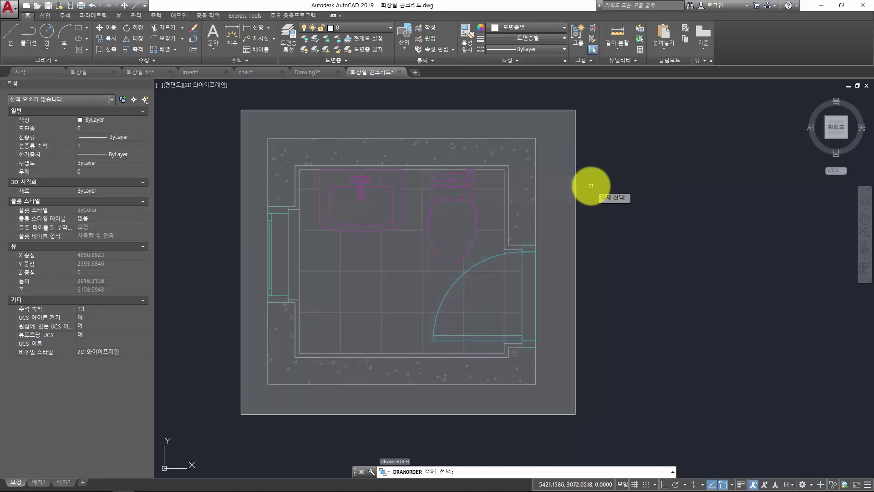
pyautogui.click(564, 164)
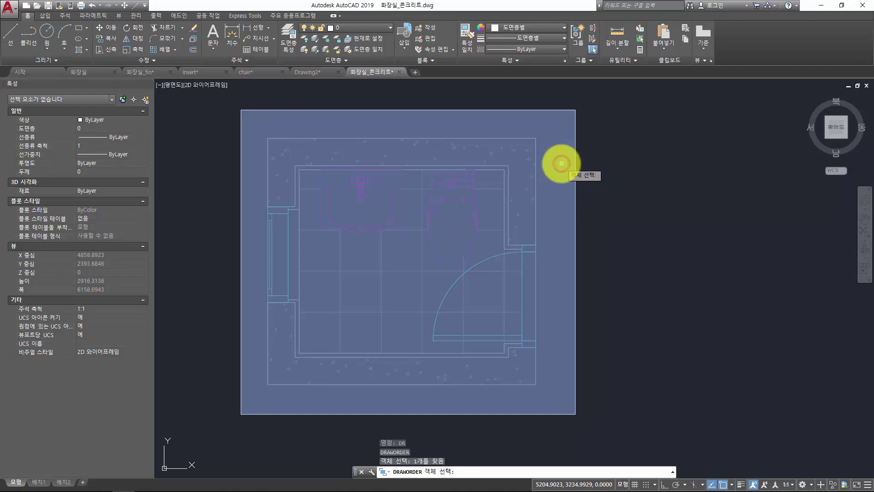
pyautogui.press('Return')
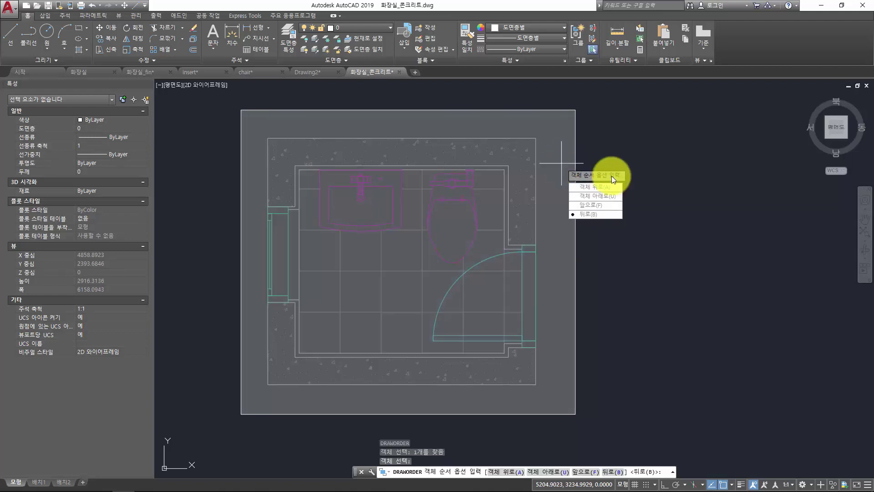
pyautogui.click(599, 212)
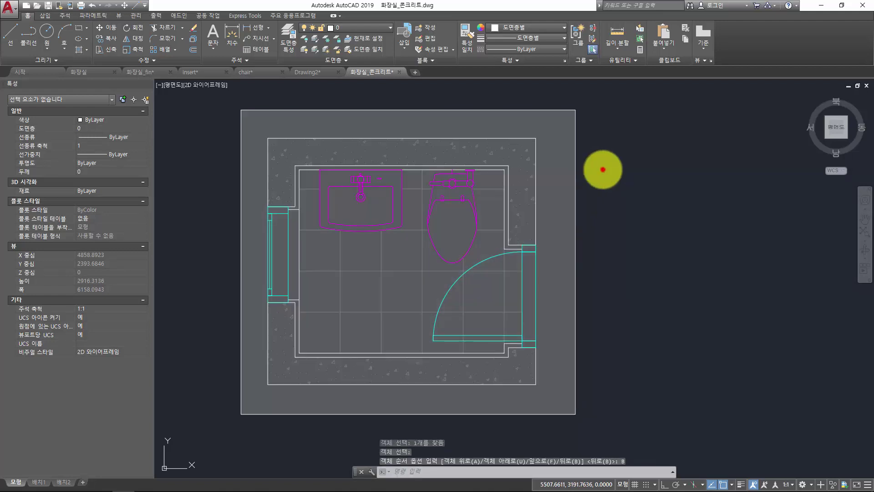
# Step: Erase the outer rectangle and its solid hatch around the bathroom plan
pyautogui.write('E')
pyautogui.press('Return')
pyautogui.click(575, 189)
pyautogui.click(564, 190)
pyautogui.press('Return')
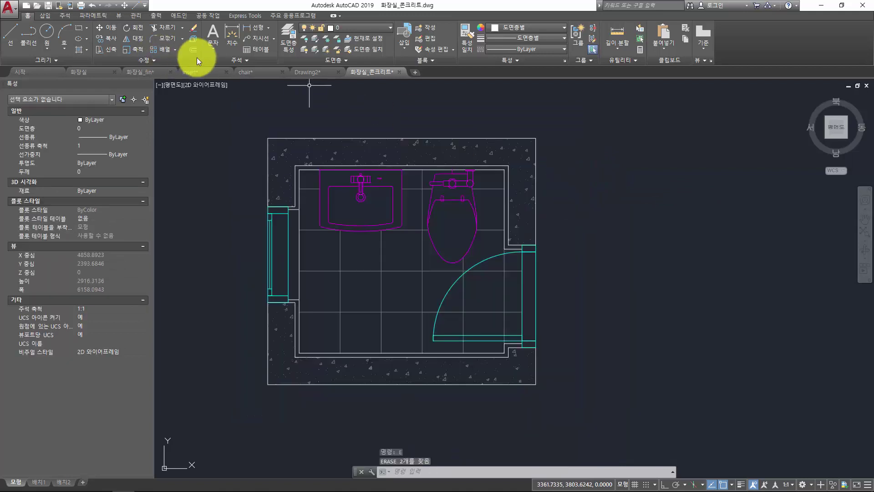
# Step: Look through the available draw order commands again
pyautogui.click(157, 59)
pyautogui.click(192, 83)
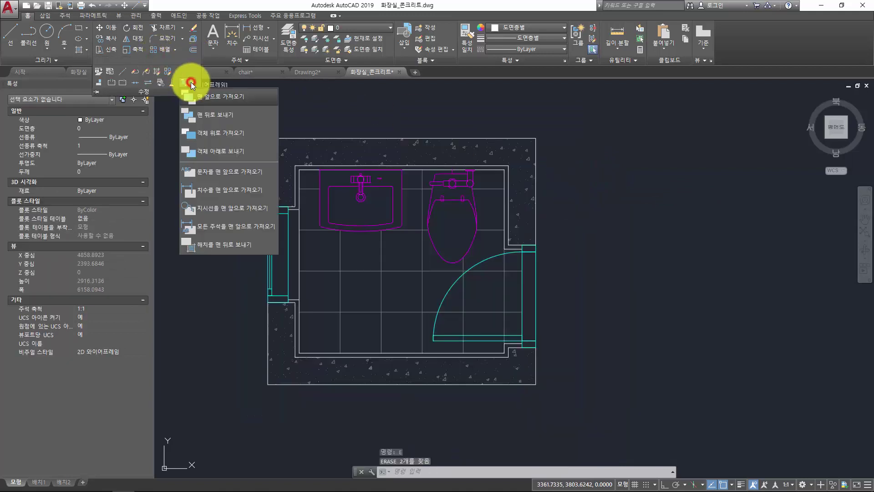
pyautogui.rightClick(449, 113)
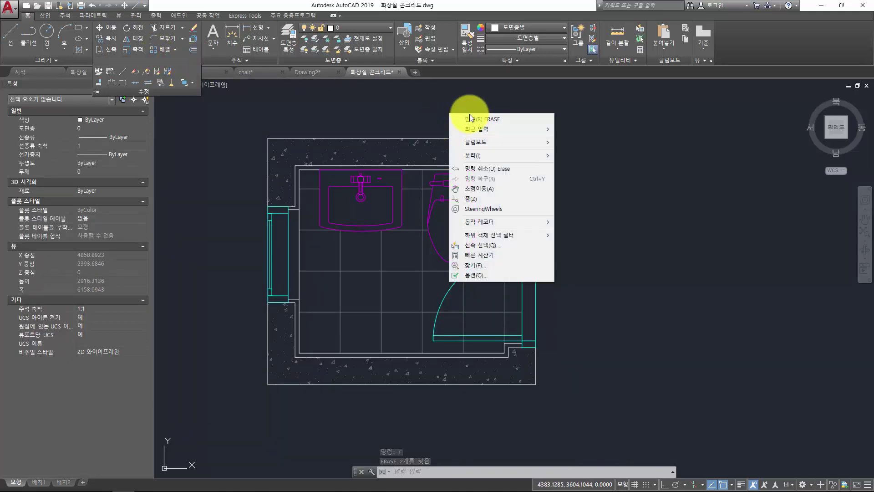
pyautogui.press('Escape')
pyautogui.press('Escape')
pyautogui.press('Escape')
# Step: Select the upper AR-CONC wall hatch and examine the draw order options offered for a selected object
pyautogui.rightClick(428, 113)
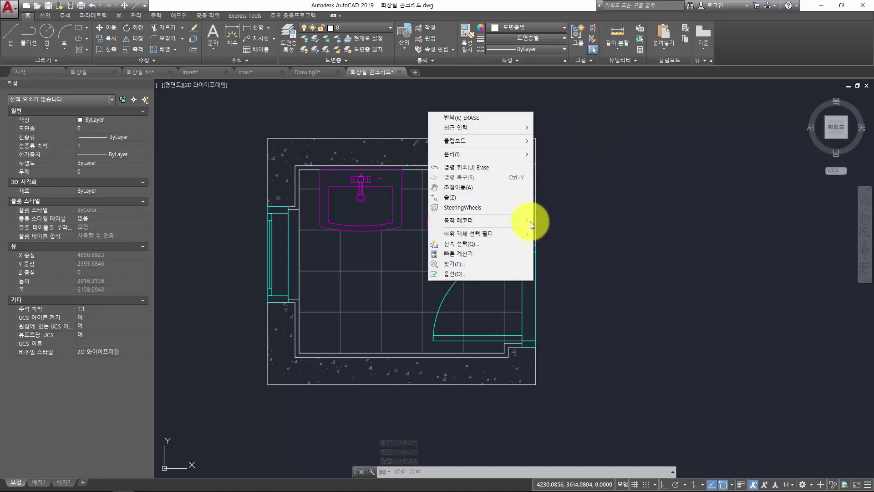
pyautogui.click(508, 235)
pyautogui.click(574, 129)
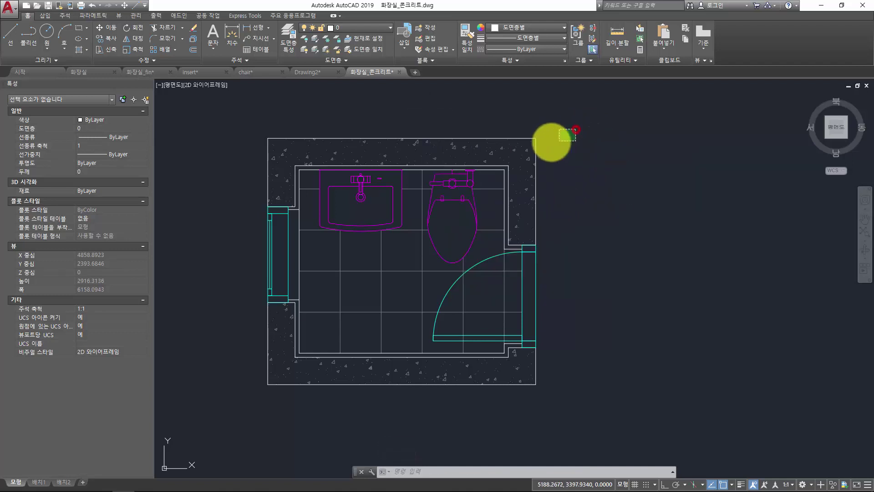
pyautogui.press('Escape')
pyautogui.click(502, 142)
pyautogui.click(536, 101)
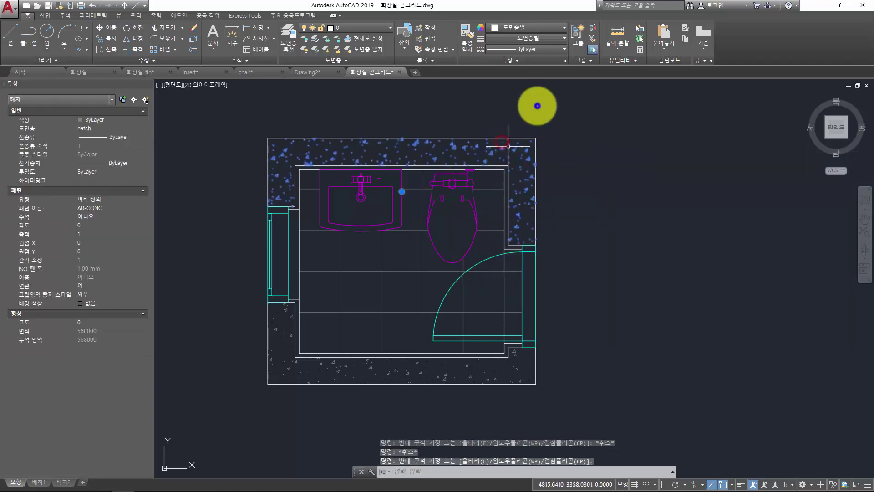
pyautogui.rightClick(537, 106)
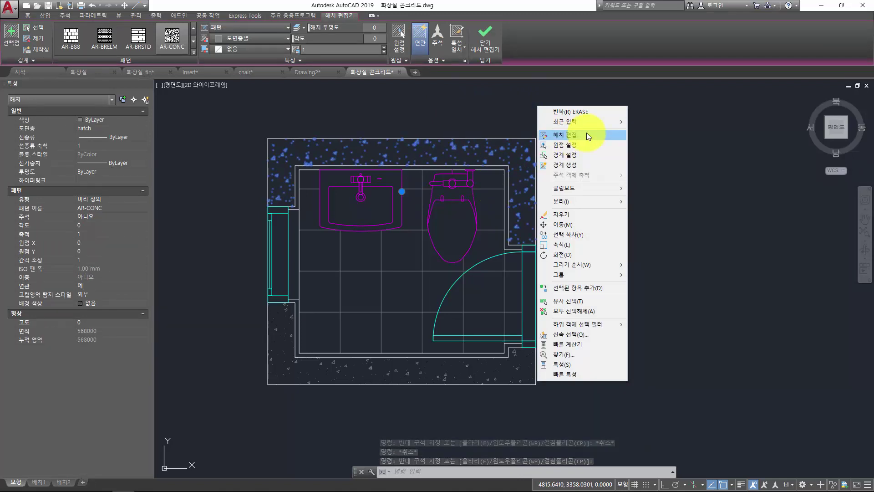
pyautogui.moveTo(624, 265)
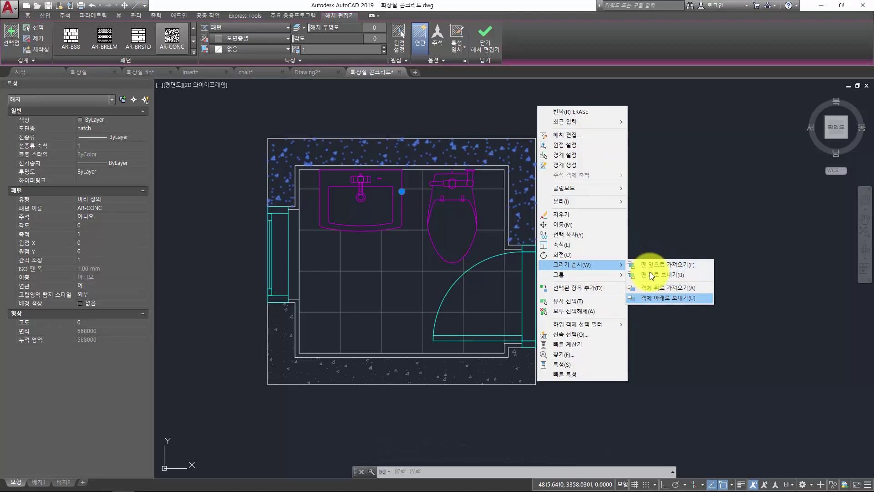
pyautogui.click(616, 181)
pyautogui.press('Escape')
# Step: Undo the last erase and open the draw order options for the solid hatch
pyautogui.hotkey('ctrl', 'z')
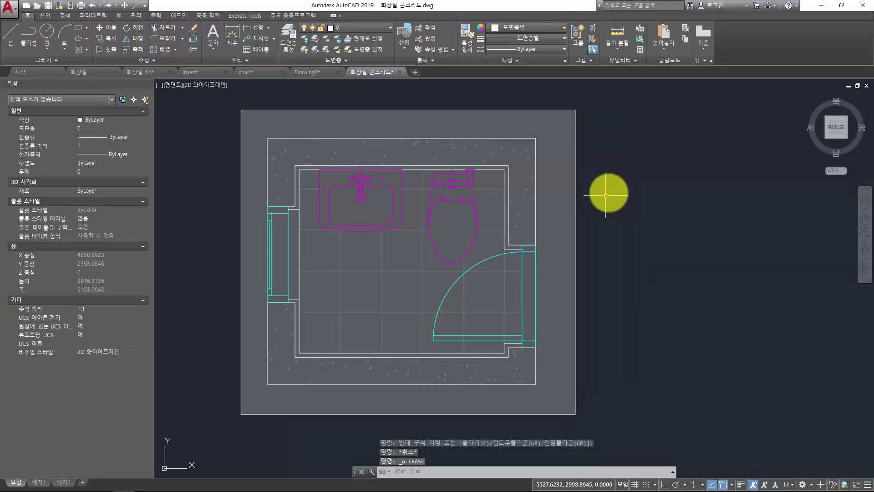
pyautogui.click(606, 196)
pyautogui.click(562, 151)
pyautogui.rightClick(617, 125)
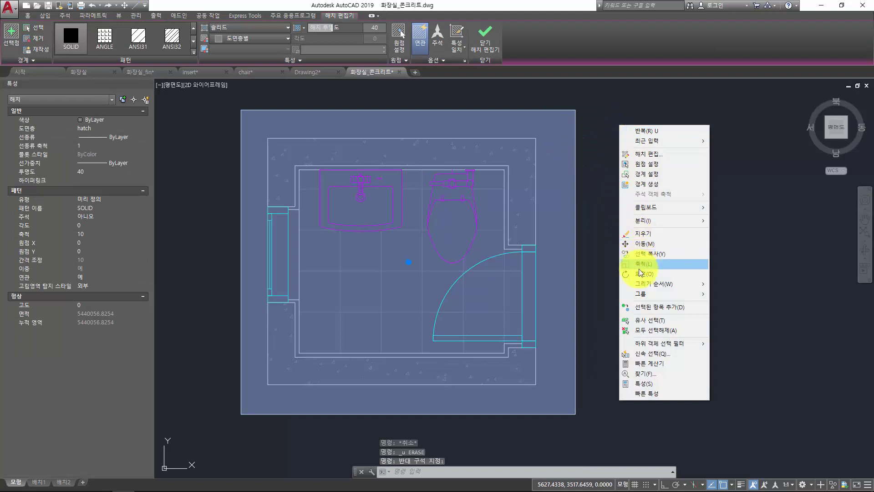
pyautogui.moveTo(669, 282)
pyautogui.click(719, 285)
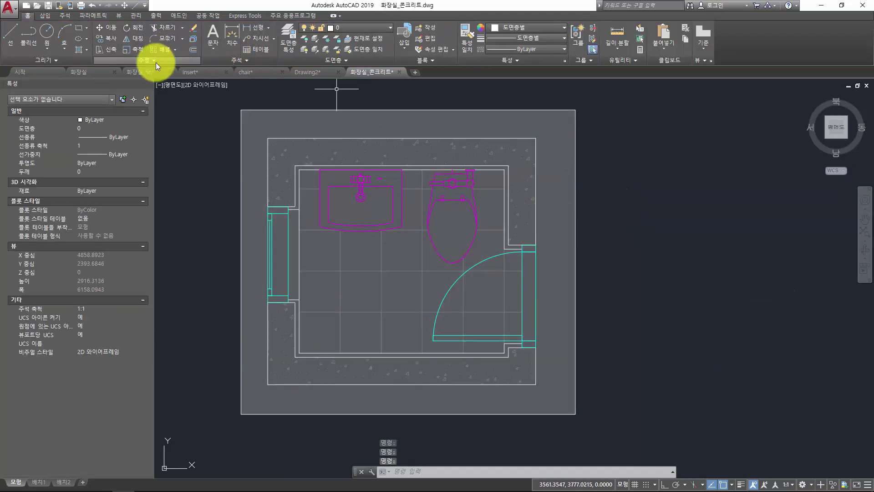
# Step: Examine the draw order commands, including the one that brings text to the front (TEXTTOFRONT)
pyautogui.click(155, 61)
pyautogui.click(194, 81)
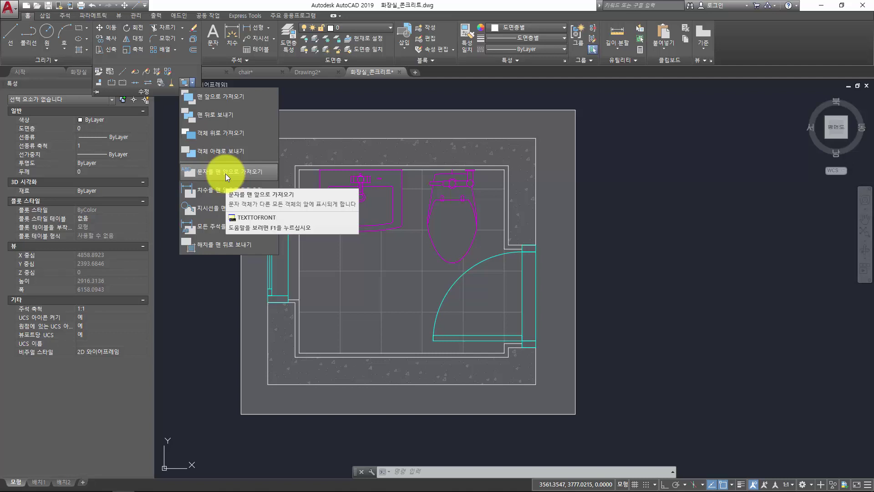
pyautogui.click(206, 309)
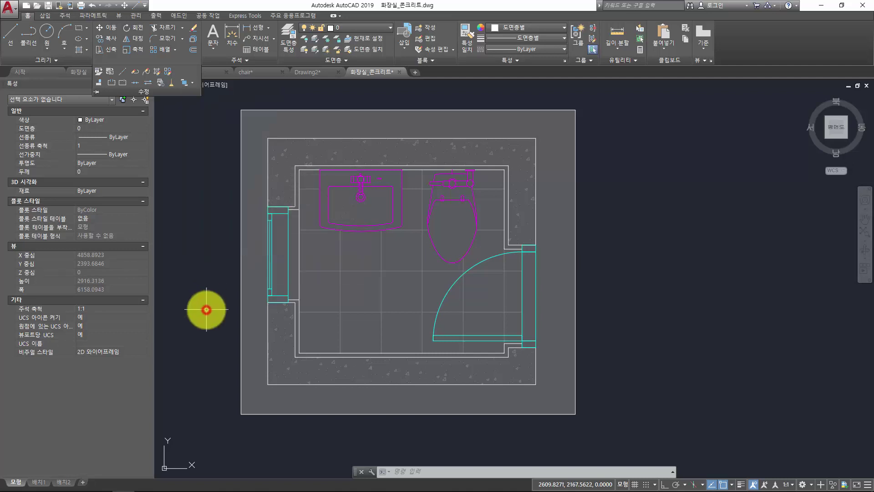
pyautogui.press('Escape')
pyautogui.press('Escape')
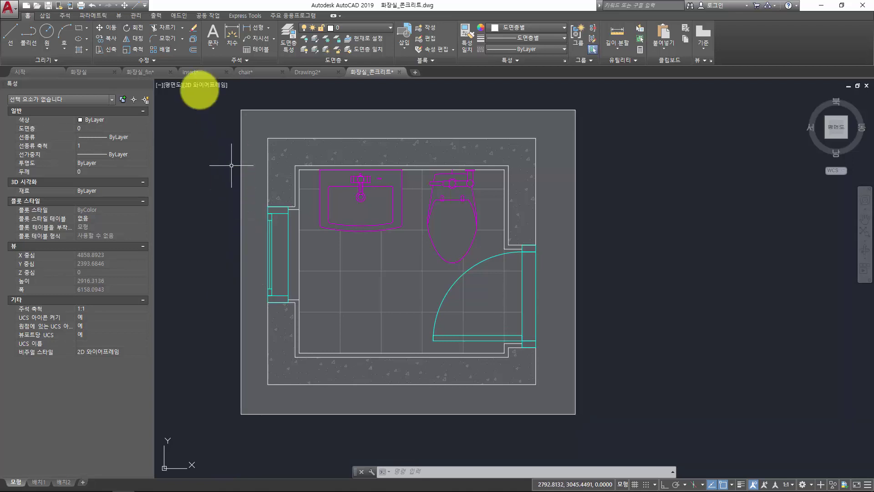
# Step: Send all hatches in the drawing behind the other objects with HATCHTOBACK (HB)
pyautogui.click(181, 61)
pyautogui.click(192, 81)
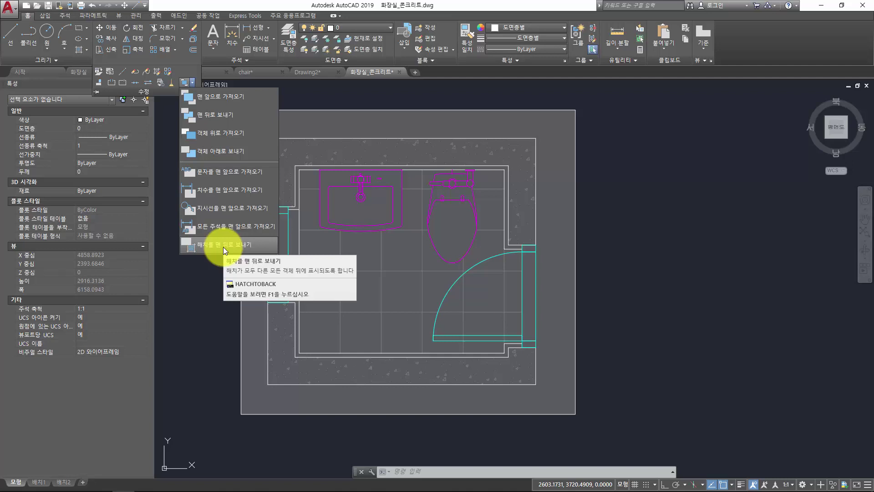
pyautogui.press('Escape')
pyautogui.press('Escape')
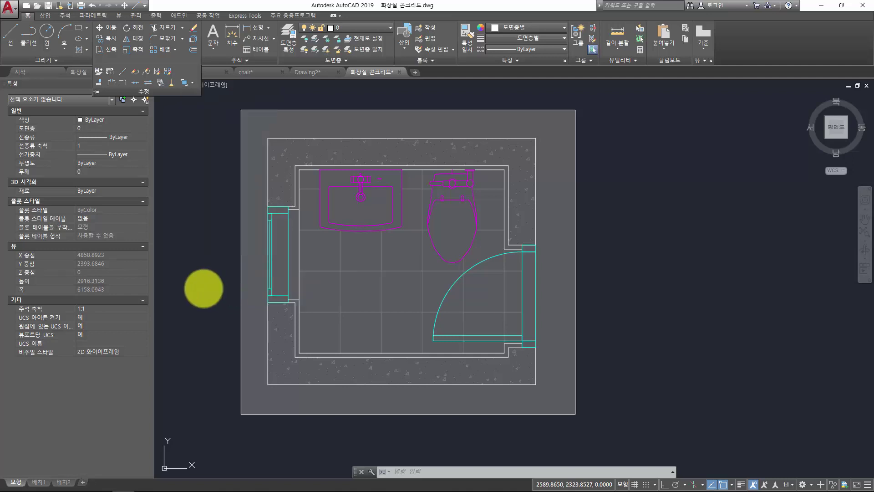
pyautogui.write('HB')
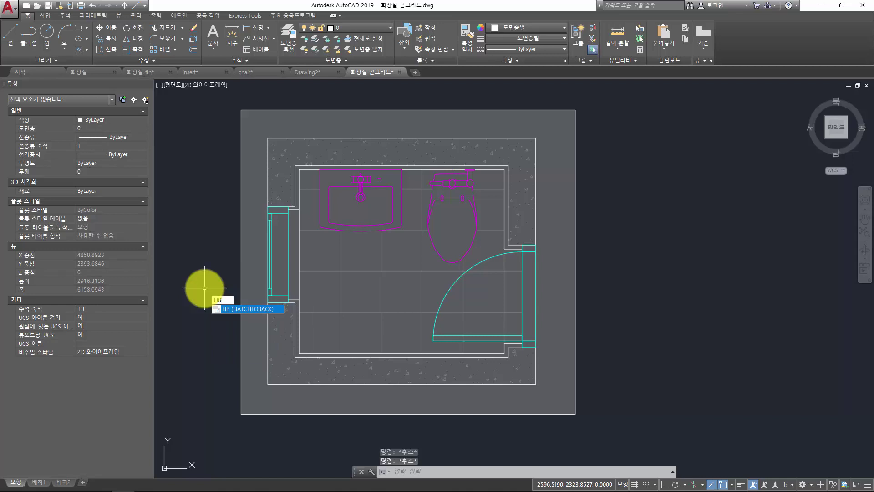
pyautogui.press('Return')
# Step: Bring all annotations in the drawing to the front using the draw order commands
pyautogui.click(183, 59)
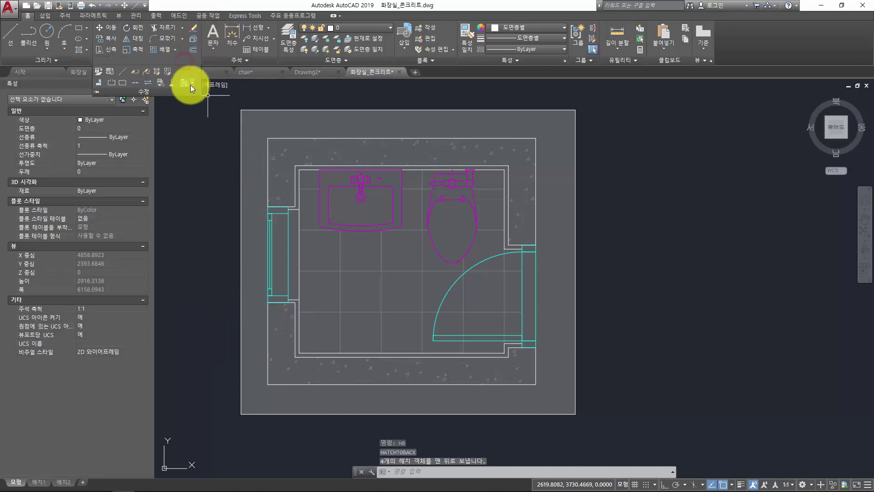
pyautogui.click(192, 82)
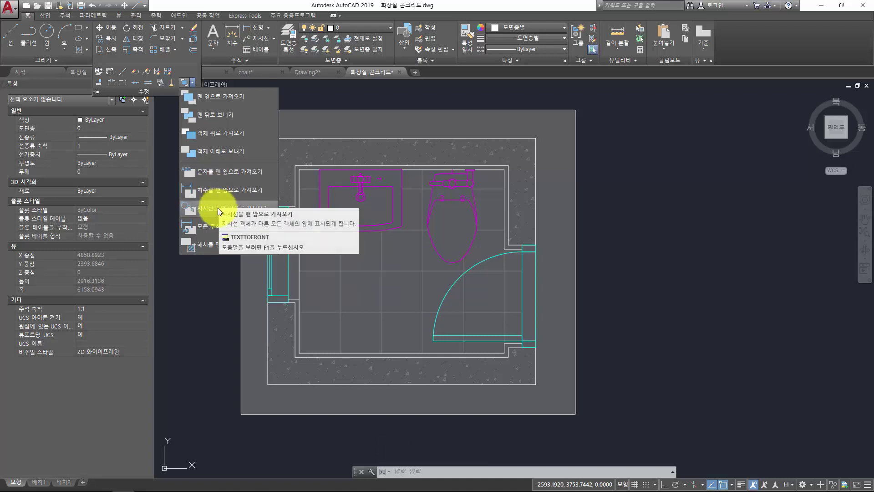
pyautogui.click(216, 222)
pyautogui.press('Escape')
pyautogui.press('Escape')
pyautogui.press('Escape')
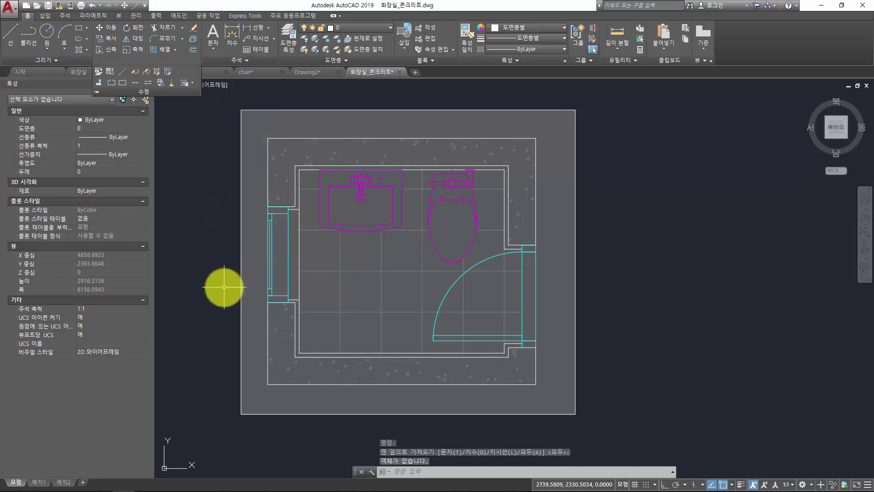
# Step: Run TEXTTOFRONT and examine its text, dimension, leader and all options, leaving the command without choosing one
pyautogui.write('T')
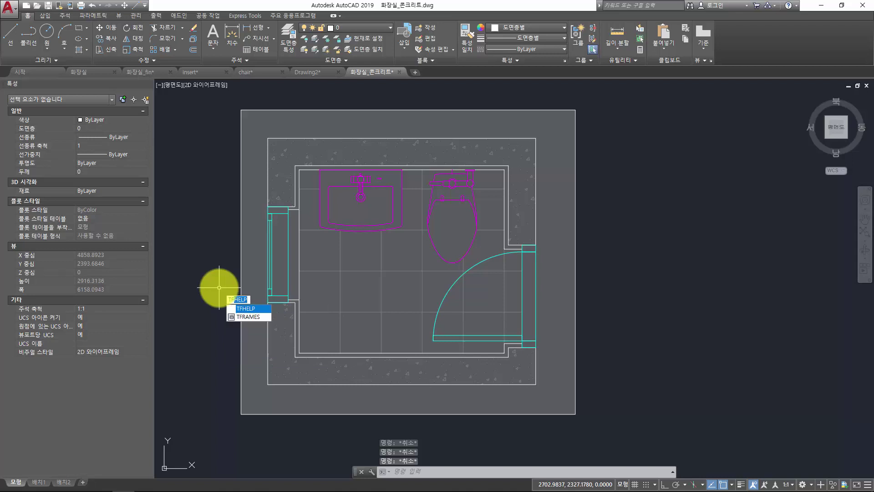
pyautogui.write('ext')
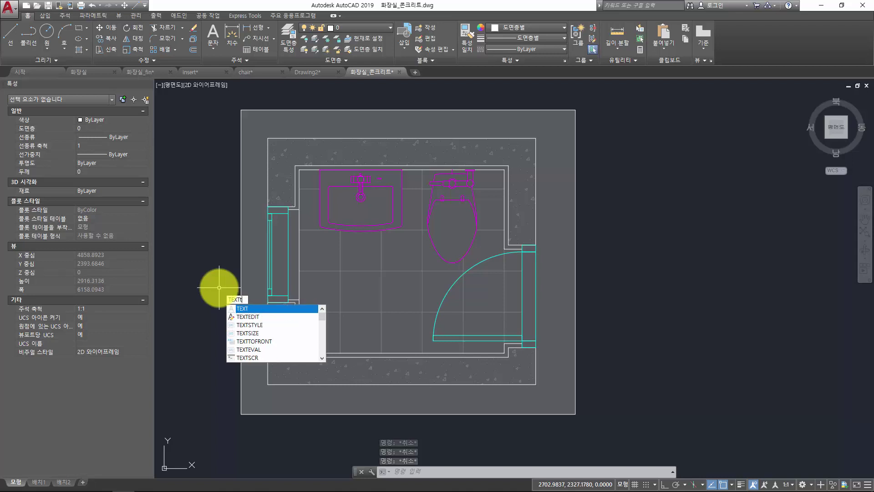
pyautogui.write('tofro')
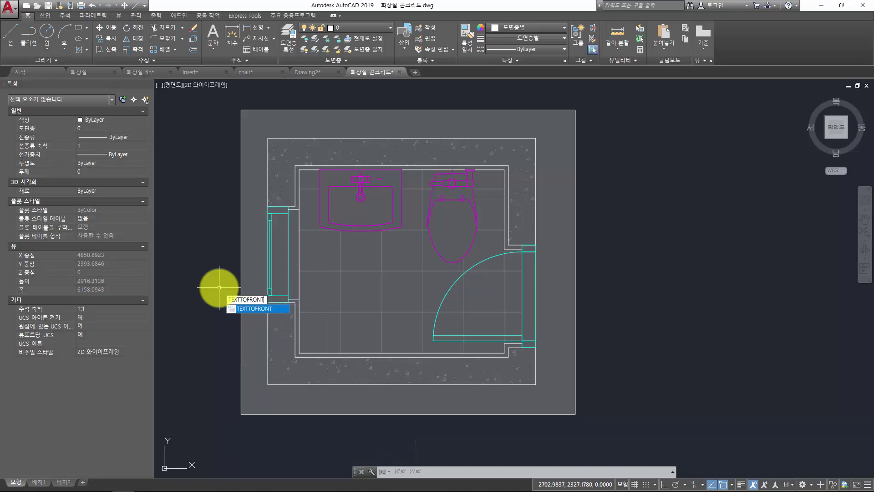
pyautogui.press('Return')
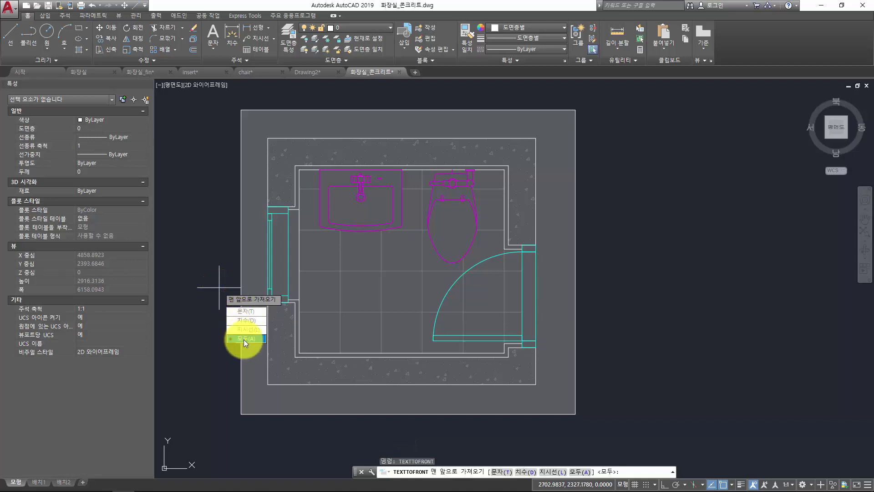
pyautogui.press('Escape')
pyautogui.press('Escape')
pyautogui.press('Escape')
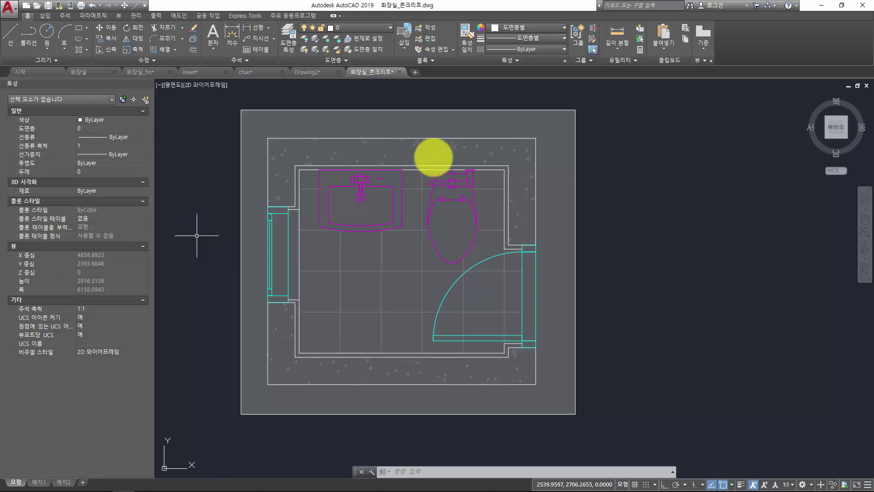
# Step: Erase the grey solid hatch together with the outer rectangle around the bathroom plan
pyautogui.click(588, 122)
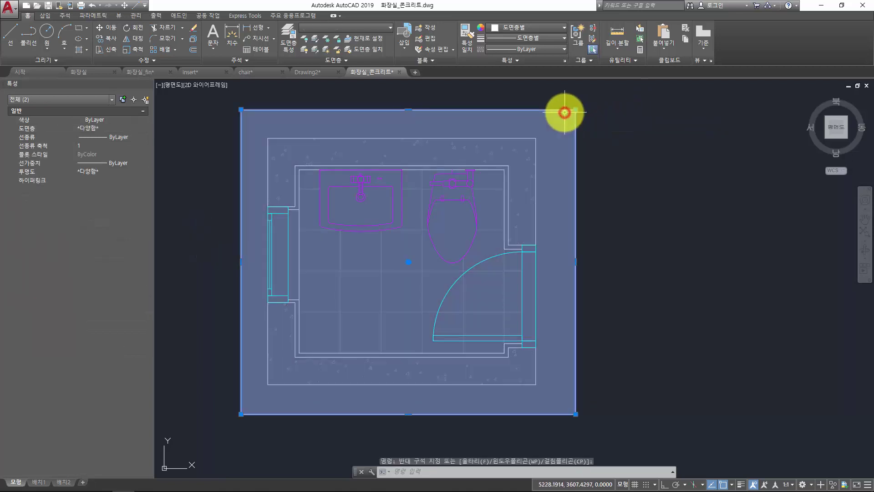
pyautogui.click(562, 116)
pyautogui.write('e')
pyautogui.press('Return')
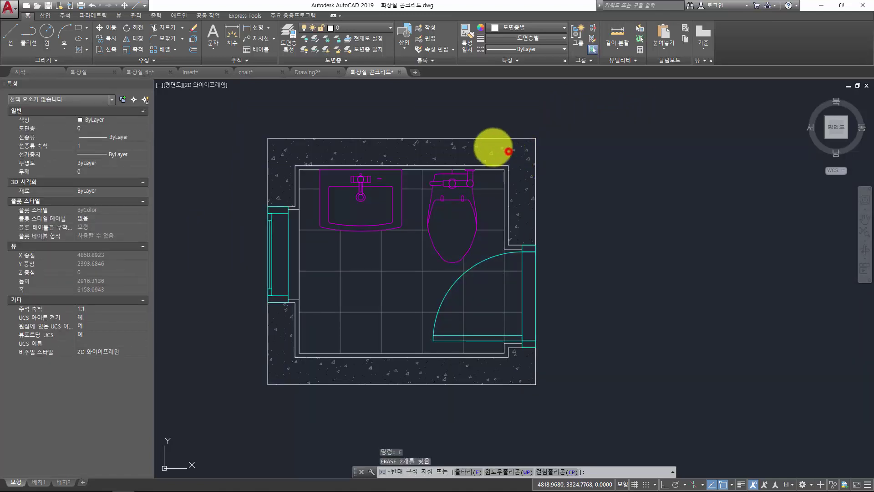
# Step: Move the upper AR-CONC wall hatch out of its boundary to the empty area right of the plan
pyautogui.click(490, 146)
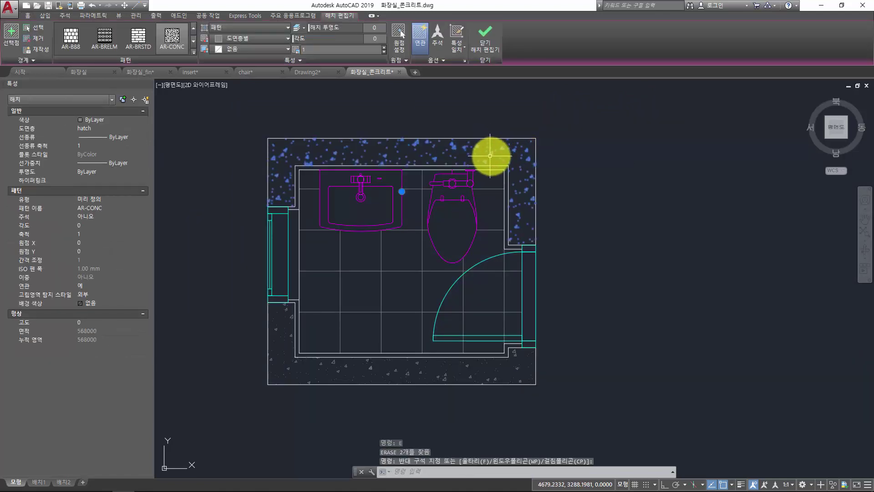
pyautogui.press('Escape')
pyautogui.click(493, 145)
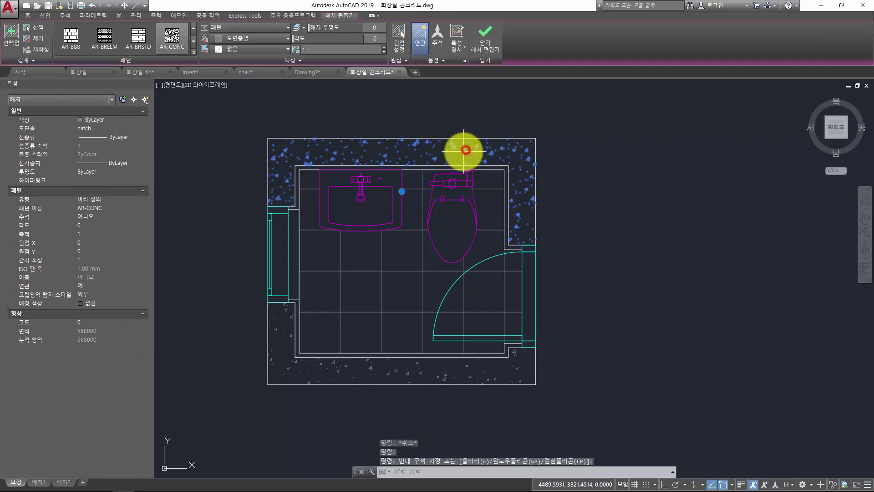
pyautogui.press('m')
pyautogui.press('Return')
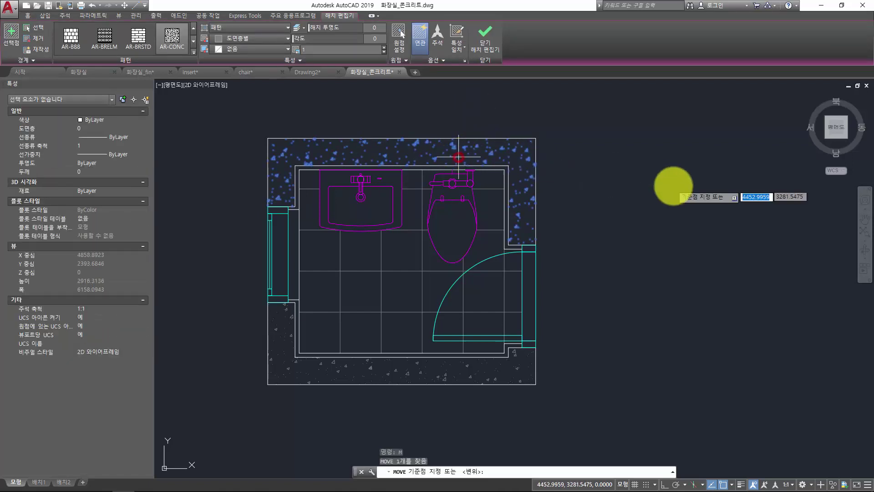
pyautogui.click(511, 205)
pyautogui.press('Escape')
# Step: Select the moved AR-CONC hatch and examine its boundary grips and the hatch commands available for it
pyautogui.click(468, 232)
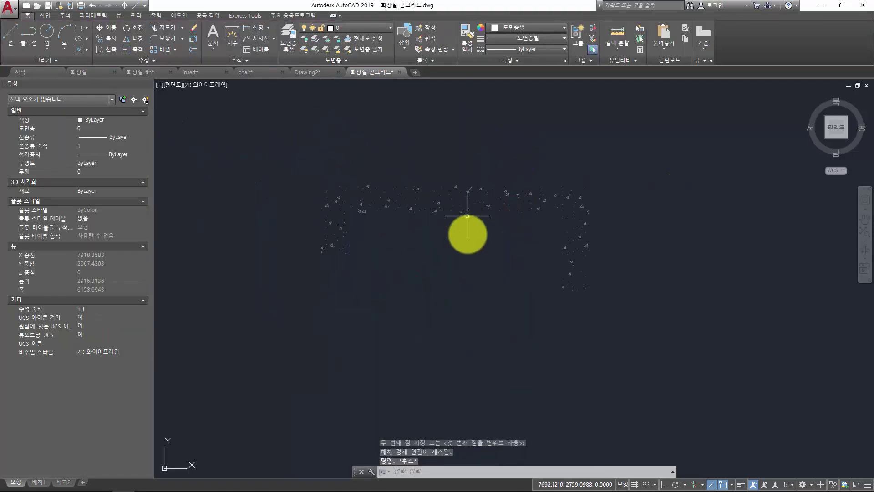
pyautogui.click(446, 170)
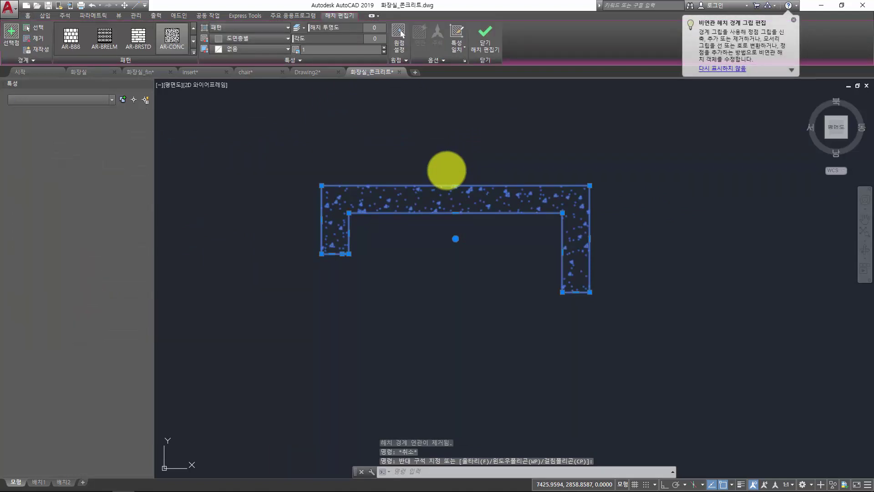
pyautogui.press('Escape')
pyautogui.click(445, 173)
pyautogui.click(414, 210)
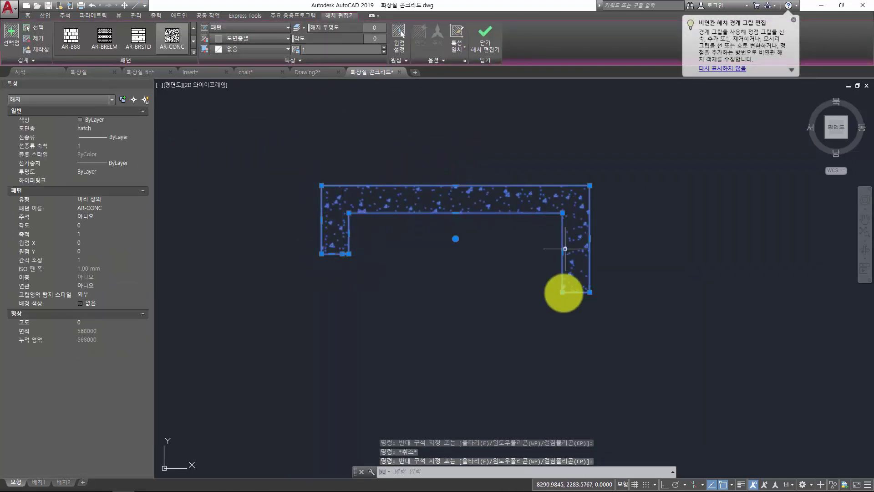
pyautogui.rightClick(414, 105)
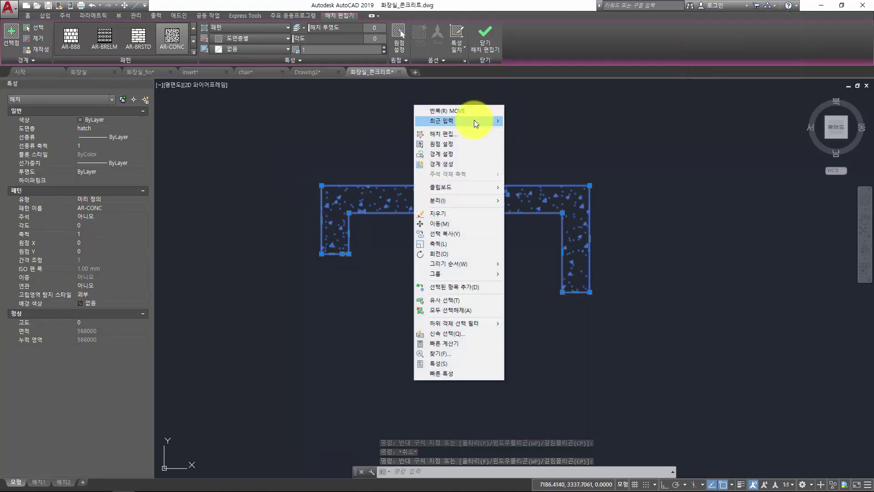
pyautogui.click(289, 174)
pyautogui.click(431, 165)
pyautogui.press('Escape')
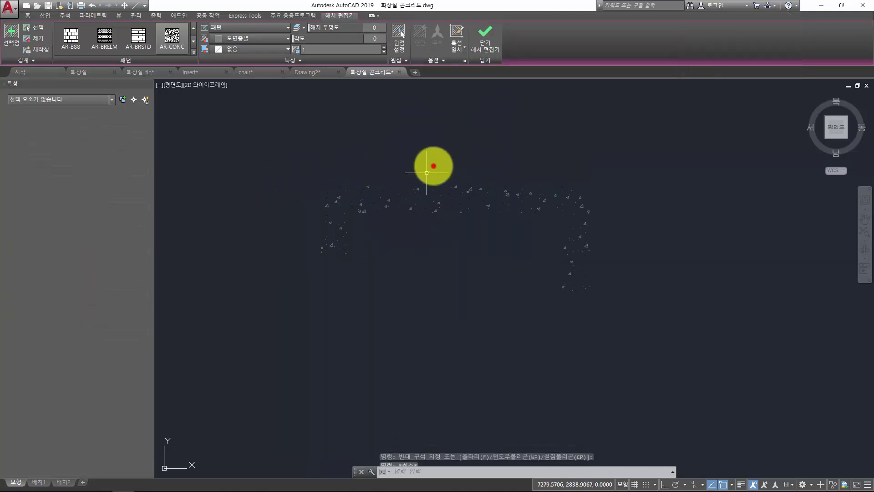
# Step: Generate a boundary polyline around the moved AR-CONC hatch
pyautogui.click(396, 206)
pyautogui.click(399, 150)
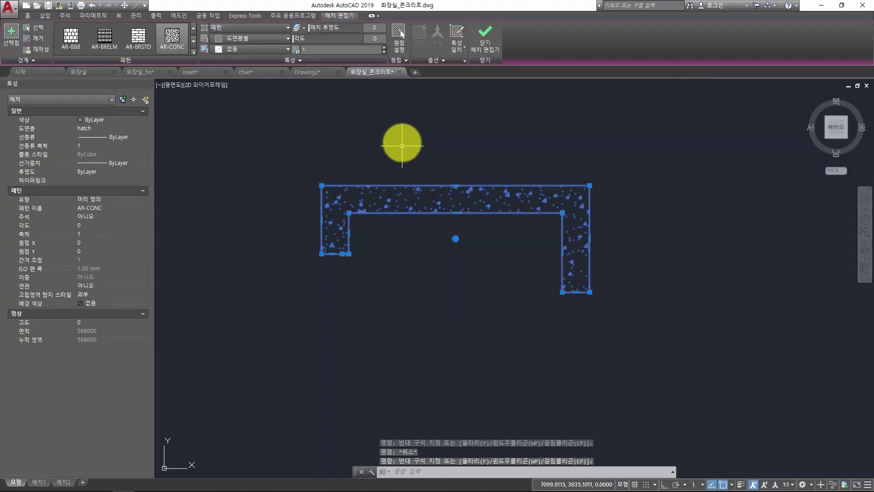
pyautogui.rightClick(406, 129)
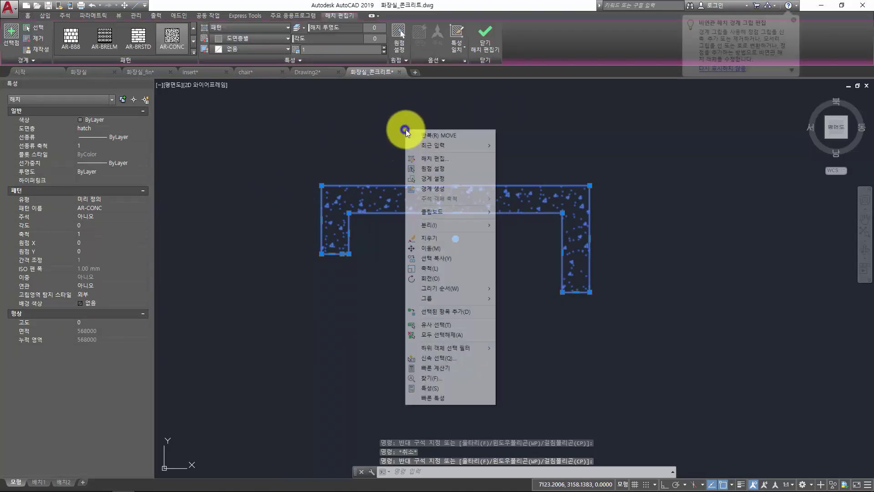
pyautogui.click(437, 188)
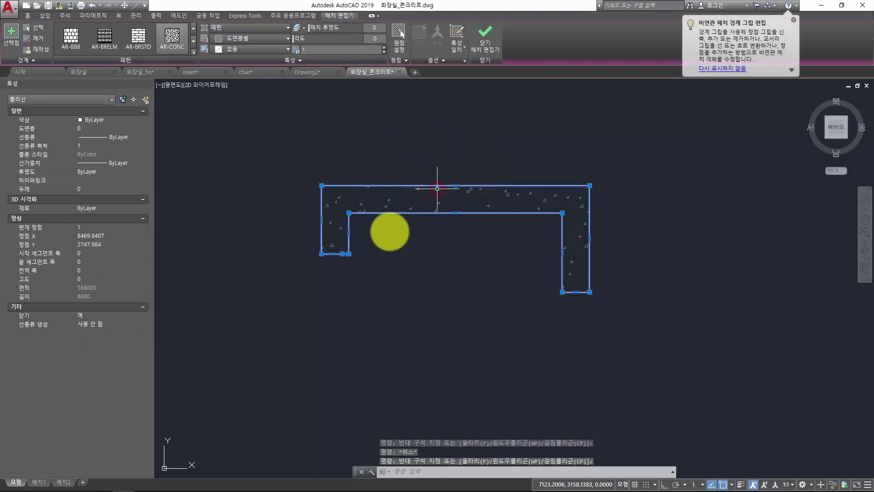
pyautogui.press('Escape')
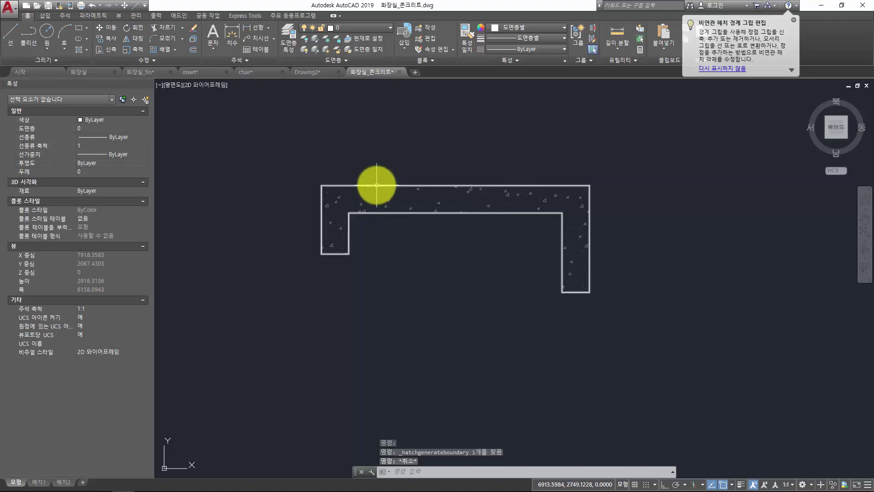
# Step: Check the generated boundary polyline's properties, and erase it together with the moved hatch
pyautogui.click(377, 187)
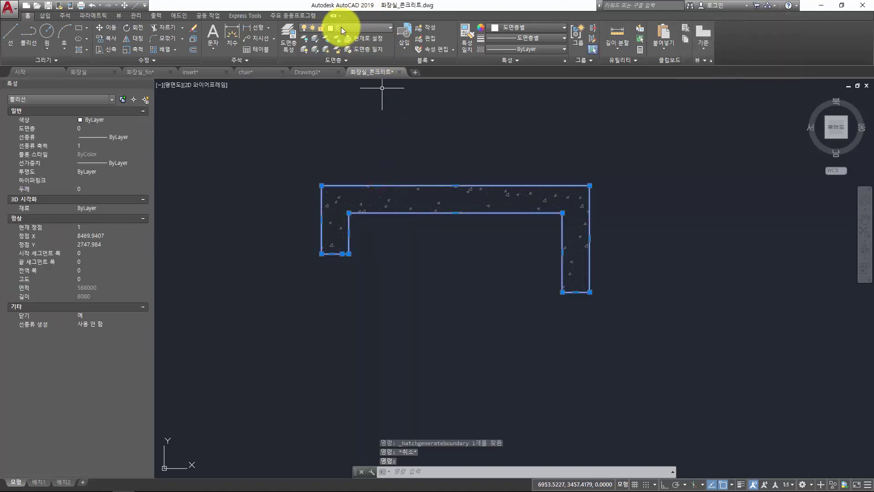
pyautogui.press('Escape')
pyautogui.click(433, 234)
pyautogui.click(363, 164)
pyautogui.press('e')
pyautogui.press('Return')
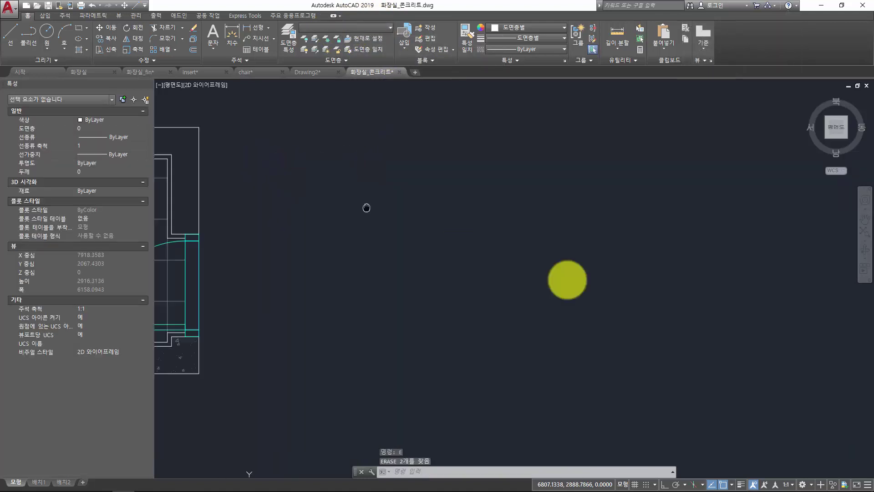
# Step: Undo the edits back to before the solid hatch was erased, and redo only that erase
pyautogui.scroll(-5, 567, 277)
pyautogui.press('Escape')
pyautogui.hotkey('ctrl', 'z')
pyautogui.hotkey('ctrl', 'z')
pyautogui.hotkey('ctrl', 'z')
pyautogui.hotkey('ctrl', 'z')
pyautogui.hotkey('ctrl', 'z')
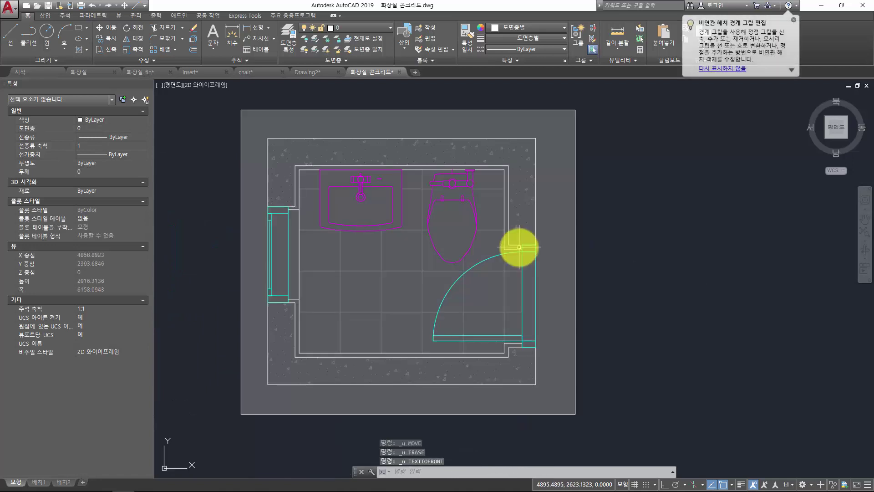
pyautogui.hotkey('ctrl', 'y')
# Step: Copy the upper AR-CONC wall hatch about 2,000 units to the right of the plan
pyautogui.click(485, 152)
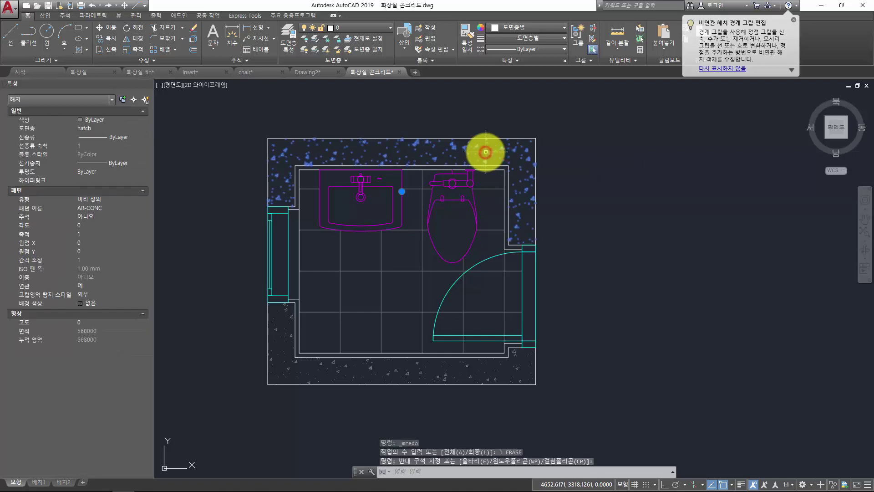
pyautogui.write('co')
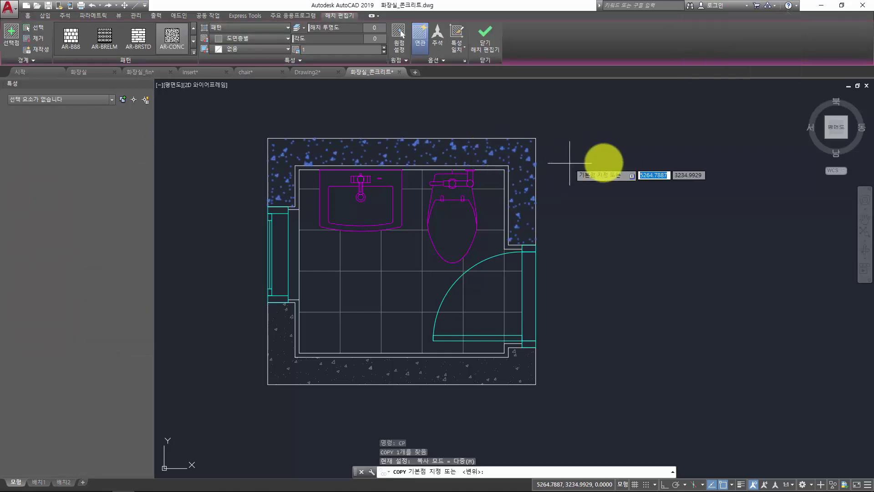
pyautogui.press('Return')
pyautogui.click(508, 169)
pyautogui.click(777, 191)
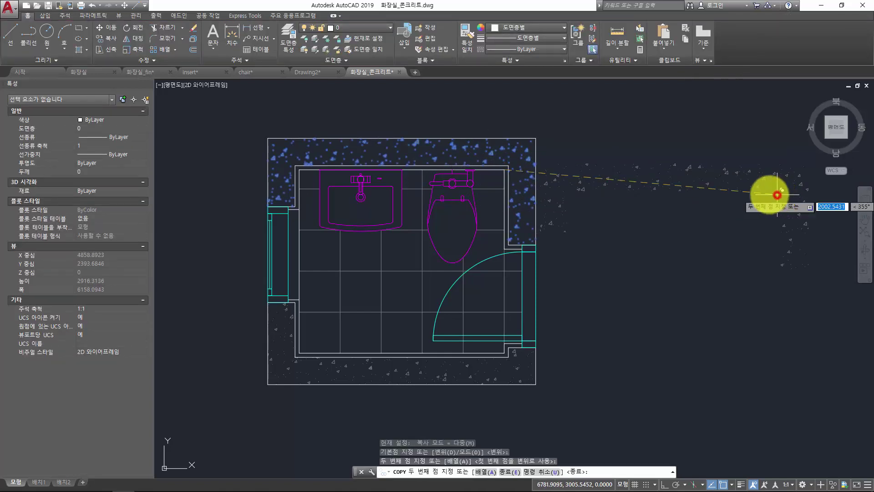
pyautogui.press('Escape')
# Step: Select the copied hatch and the original wall hatch to compare their grips and associativity
pyautogui.click(682, 143)
pyautogui.click(641, 208)
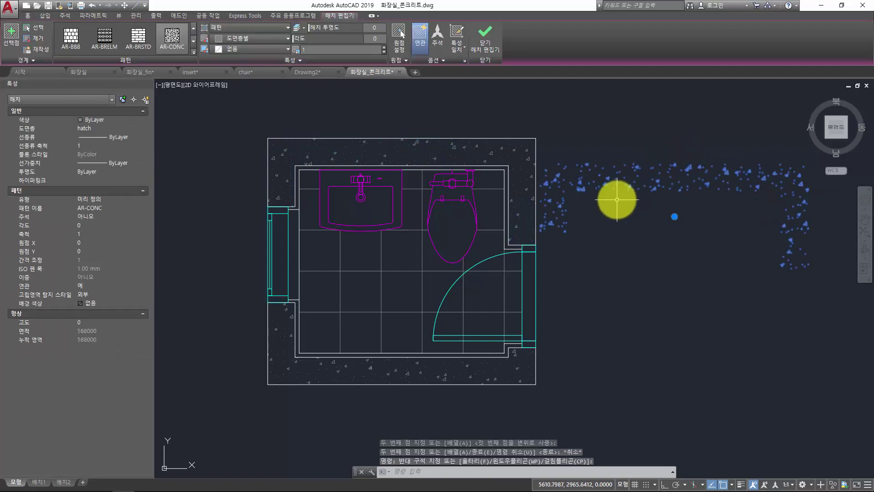
pyautogui.click(494, 150)
pyautogui.click(577, 156)
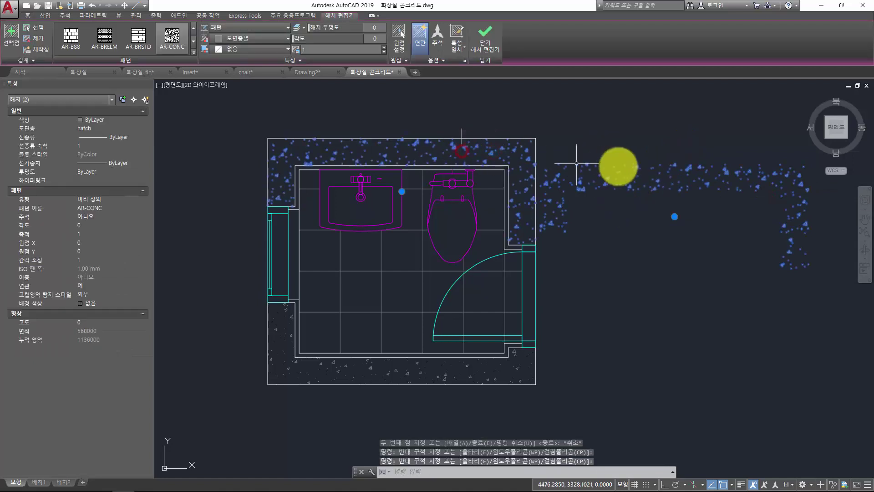
pyautogui.press('Escape')
pyautogui.press('Escape')
# Step: Move the copied AR-CONC hatch a short distance down and to the right, away from the plan
pyautogui.click(621, 205)
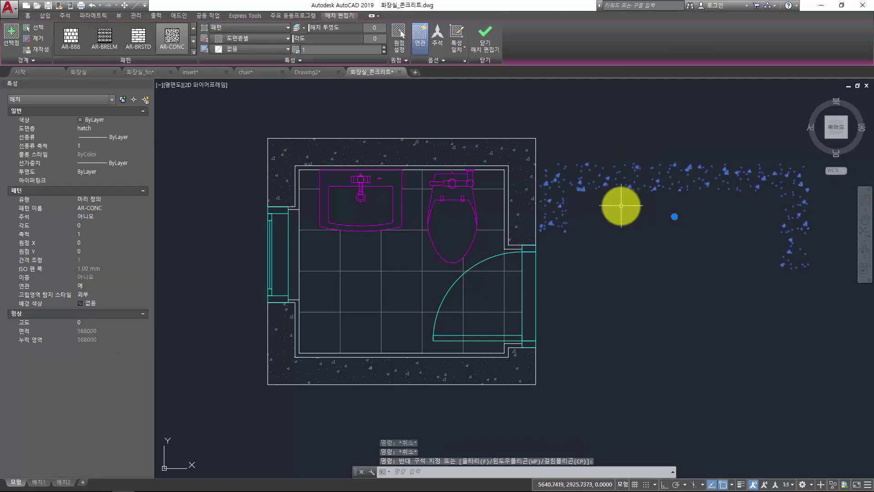
pyautogui.write('m')
pyautogui.press('Return')
pyautogui.click(617, 187)
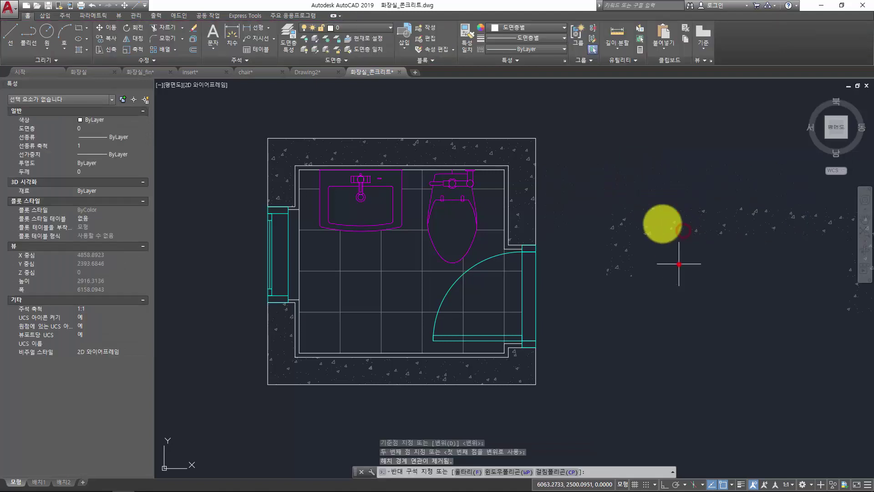
# Step: Select the moved copy and the original wall hatch to compare non-associative and associative hatch grips
pyautogui.click(653, 228)
pyautogui.click(654, 209)
pyautogui.click(524, 150)
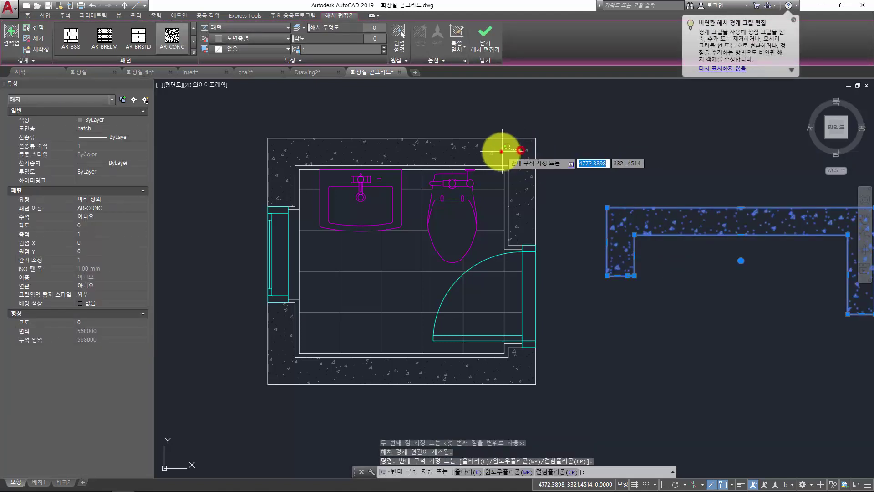
pyautogui.click(504, 151)
pyautogui.moveTo(698, 169); pyautogui.dragTo(663, 186, button='middle')
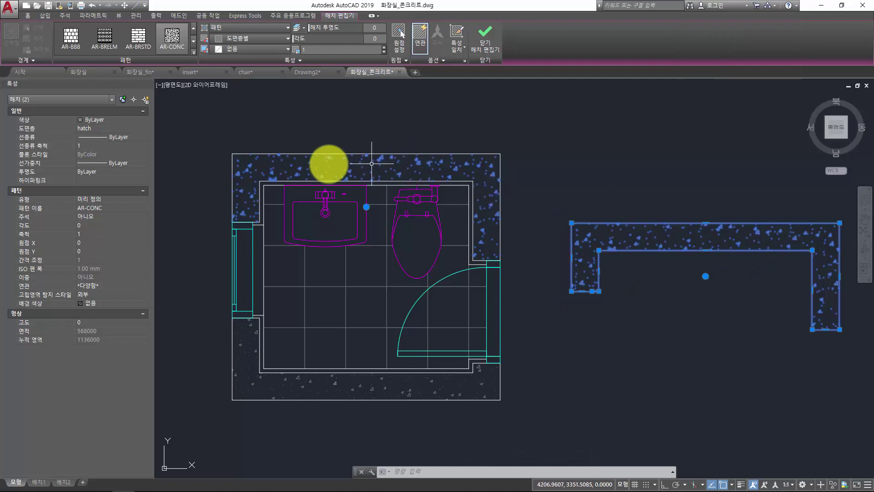
# Step: Stretch the upper-left corner of the detached hatch copy outward, up and to the left
pyautogui.click(571, 223)
pyautogui.click(551, 192)
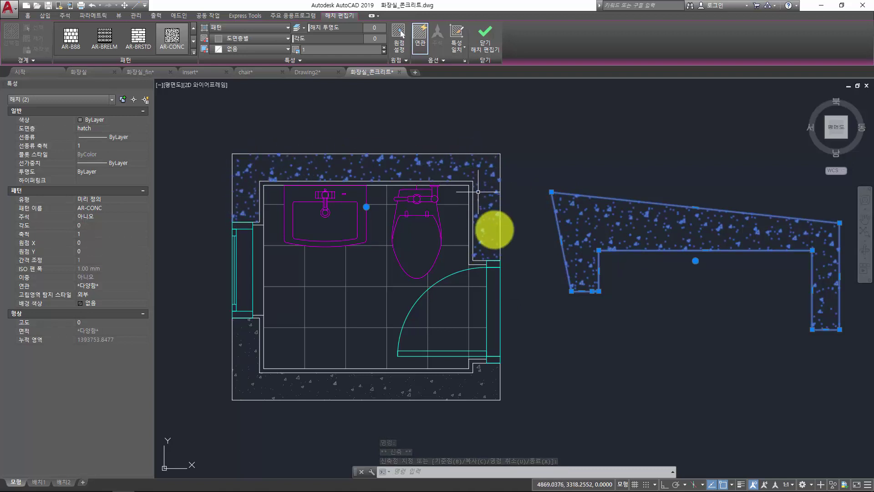
pyautogui.press('Escape')
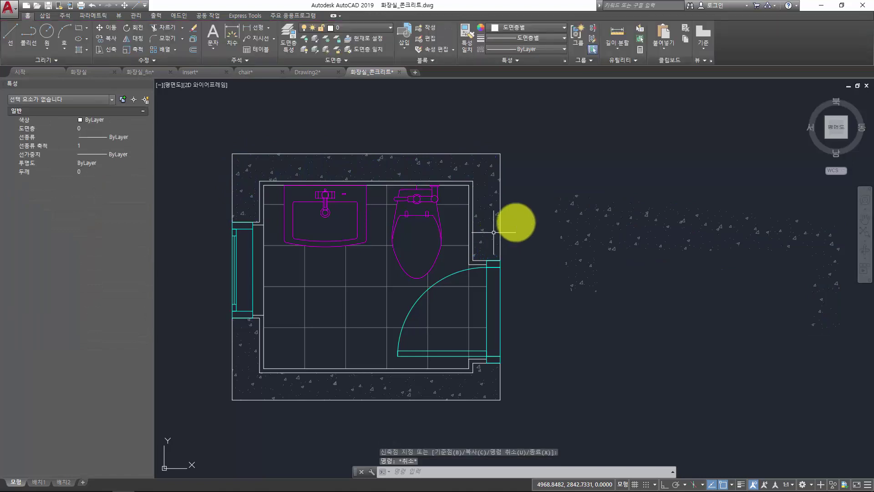
# Step: Erase the stretched hatch copy beside the plan and bring the bathroom plan back to the middle of the view
pyautogui.click(650, 163)
pyautogui.click(605, 260)
pyautogui.write('e')
pyautogui.press('Return')
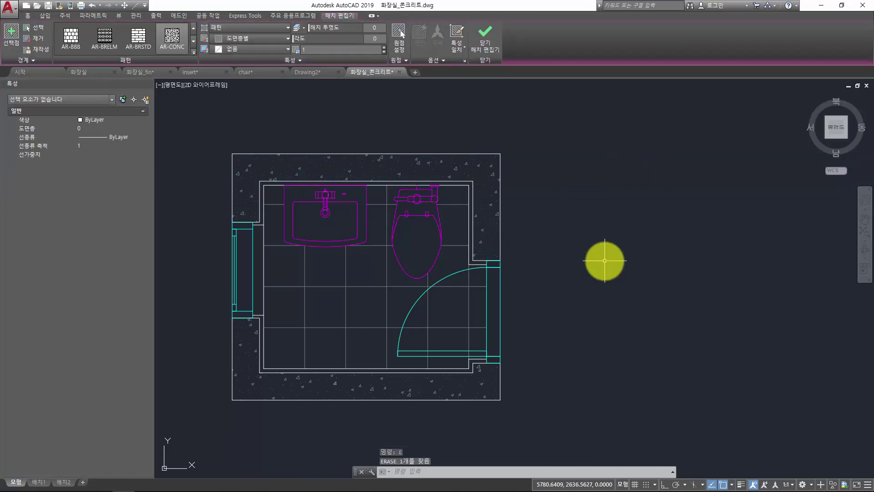
pyautogui.moveTo(399, 224); pyautogui.dragTo(556, 220, button='middle')
pyautogui.moveTo(644, 250); pyautogui.dragTo(598, 242, button='middle')
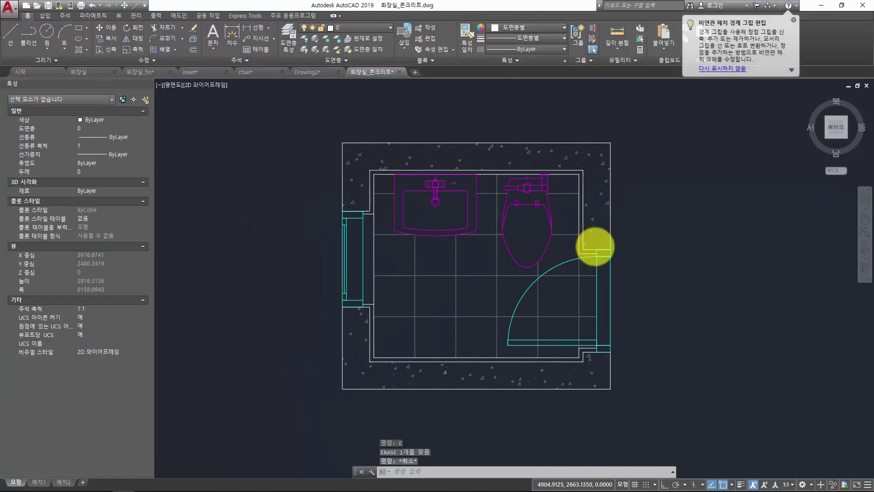
pyautogui.press('Escape')
pyautogui.press('Escape')
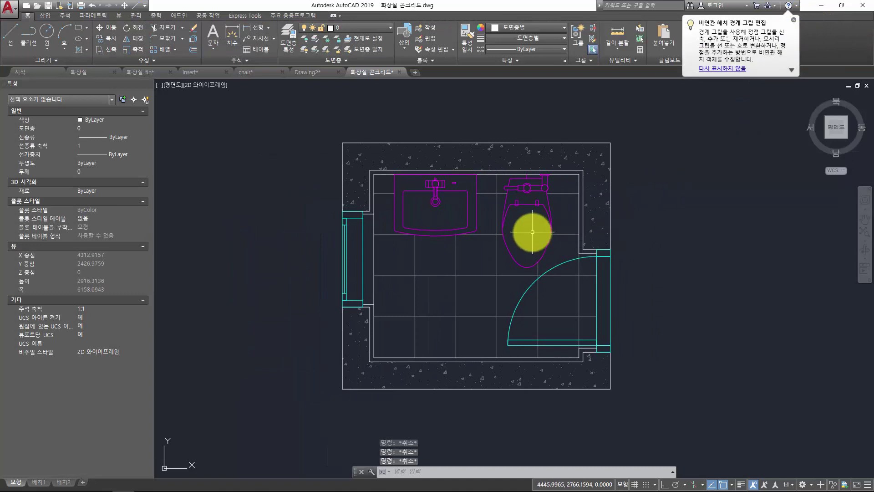